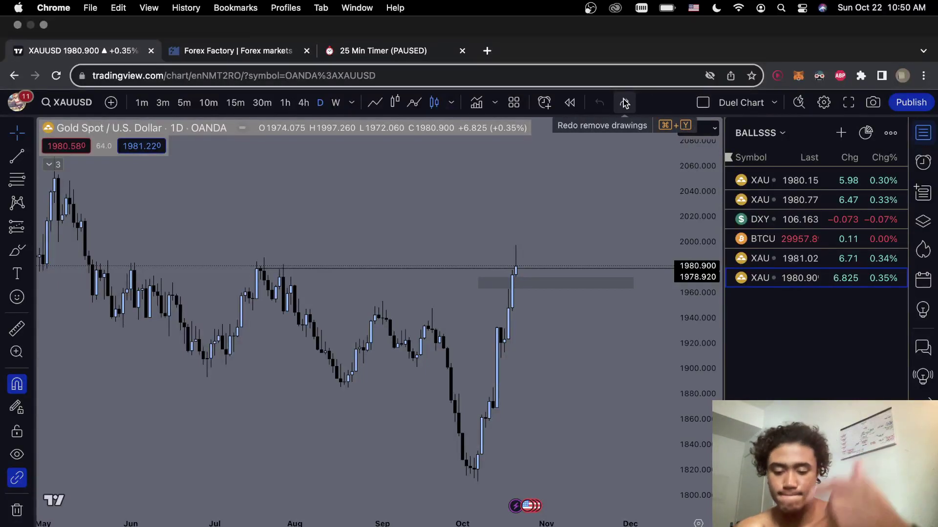
Step: Return to the OANDA gold chart in Chrome and remove all its drawings
{"action": "key", "text": "ctrl+Up"}
{"action": "left_click", "coordinate": [611, 139]}
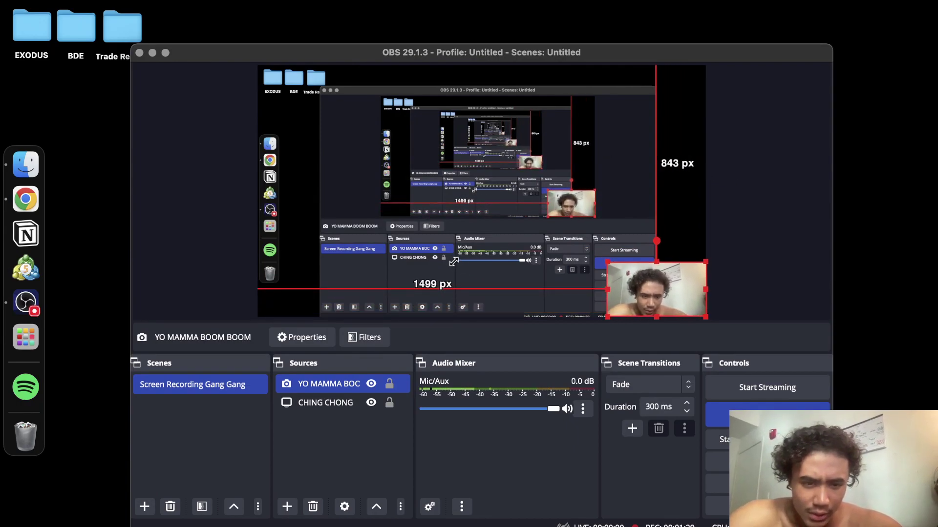
{"action": "left_click", "coordinate": [196, 200]}
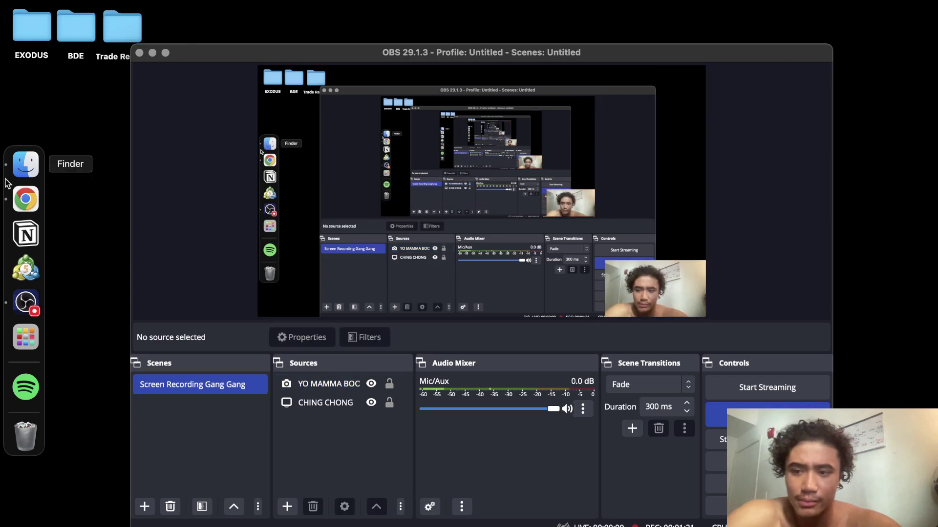
{"action": "left_click", "coordinate": [26, 198]}
{"action": "scroll", "coordinate": [244, 238], "scroll_direction": "up", "scroll_amount": 3}
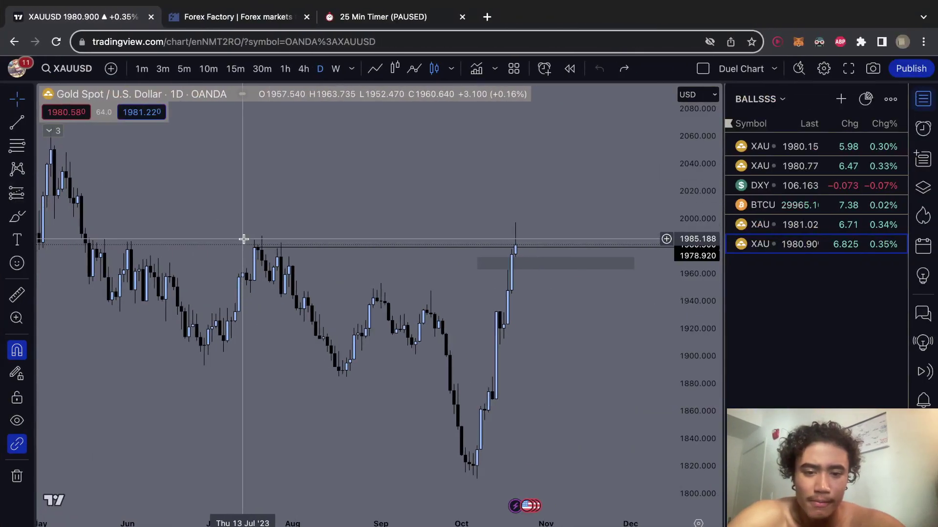
{"action": "right_click", "coordinate": [328, 204]}
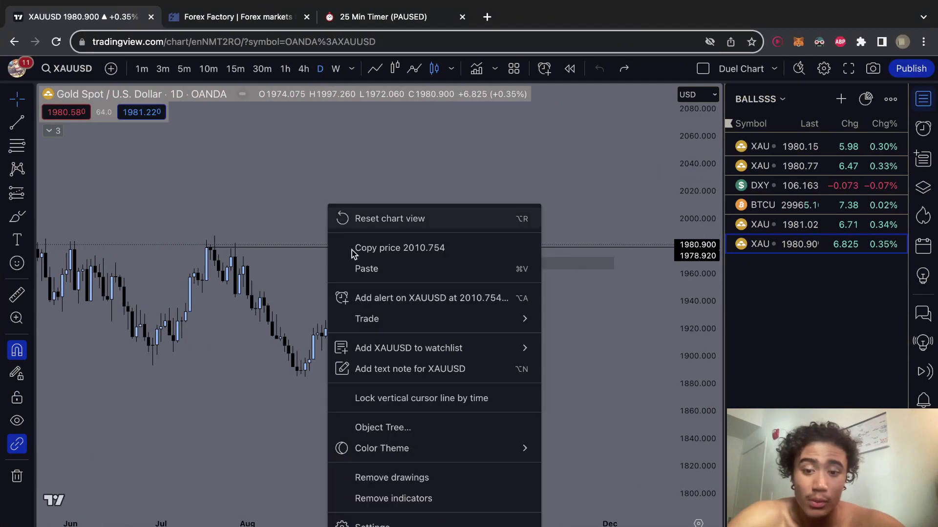
{"action": "left_click", "coordinate": [468, 478]}
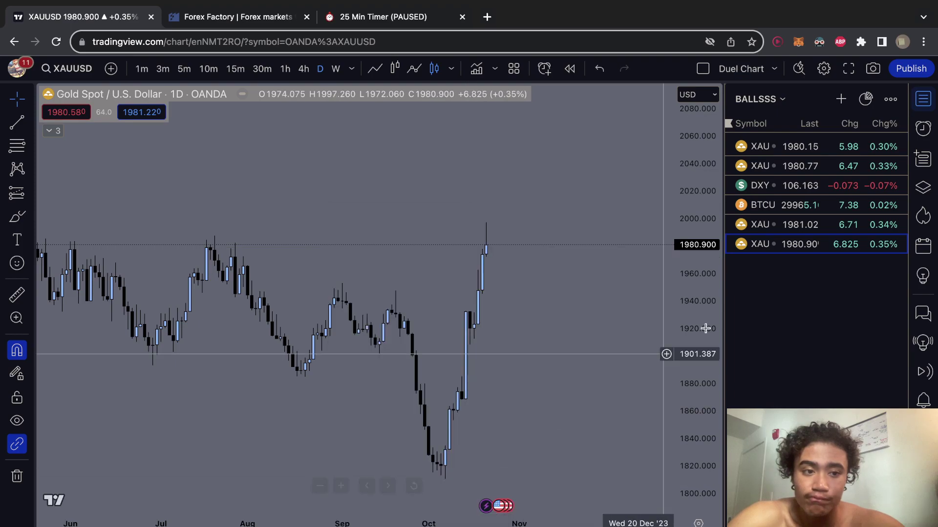
Step: Open the BLACKBULL gold chart on weekly candles and widen its visible price range
{"action": "left_click", "coordinate": [833, 143]}
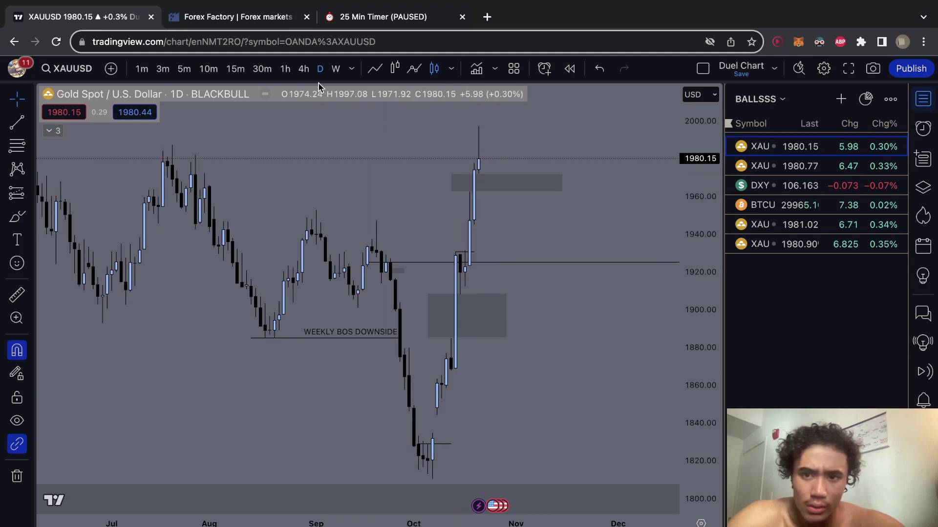
{"action": "left_click", "coordinate": [334, 69]}
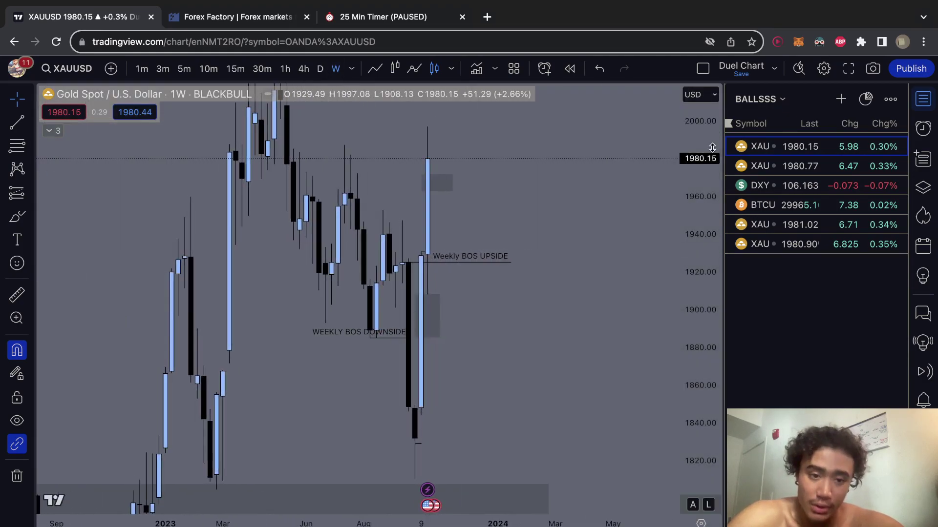
{"action": "left_click_drag", "start_coordinate": [700, 181], "coordinate": [634, 345]}
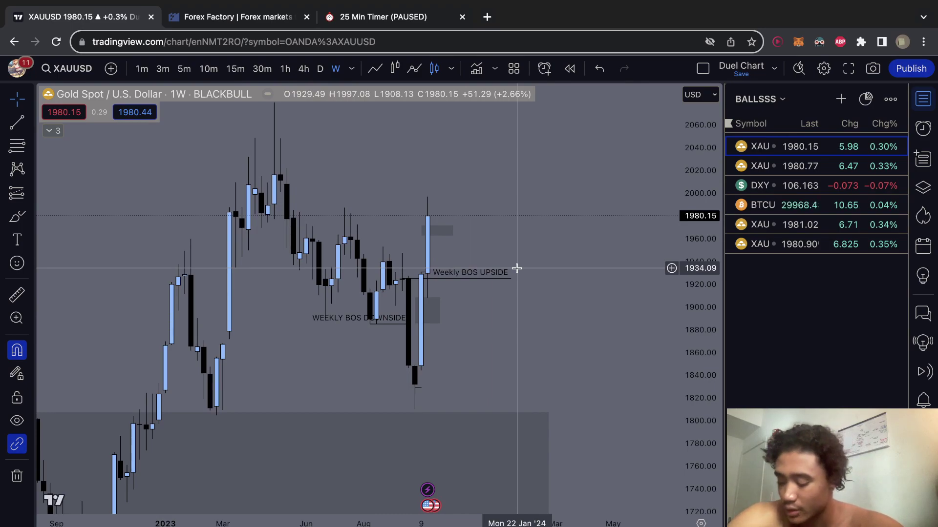
{"action": "scroll", "coordinate": [473, 287], "scroll_direction": "down", "scroll_amount": 2}
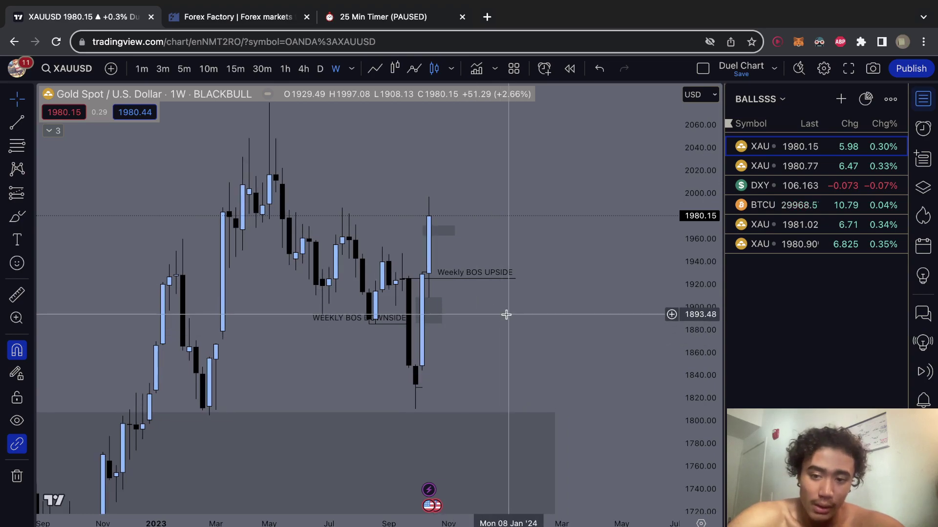
{"action": "scroll", "coordinate": [506, 315], "scroll_direction": "up", "scroll_amount": 1}
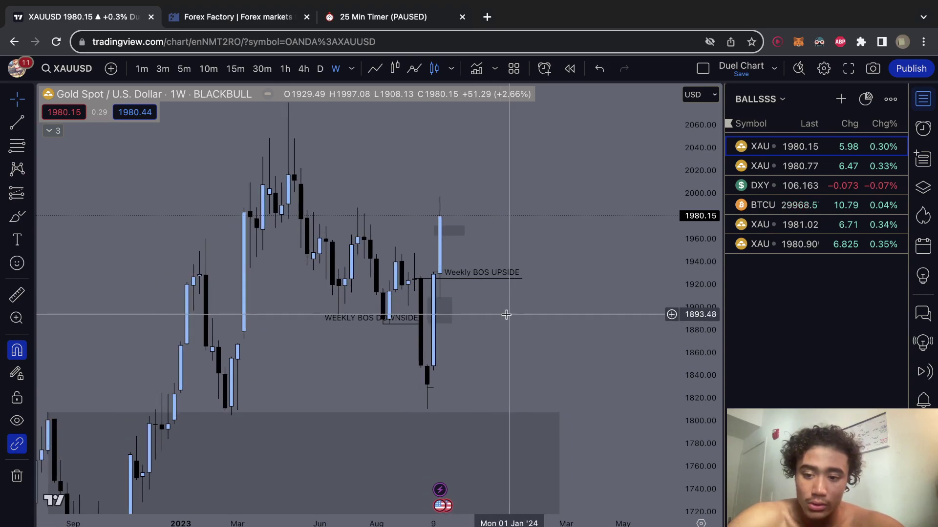
{"action": "left_click_drag", "start_coordinate": [506, 314], "coordinate": [516, 268]}
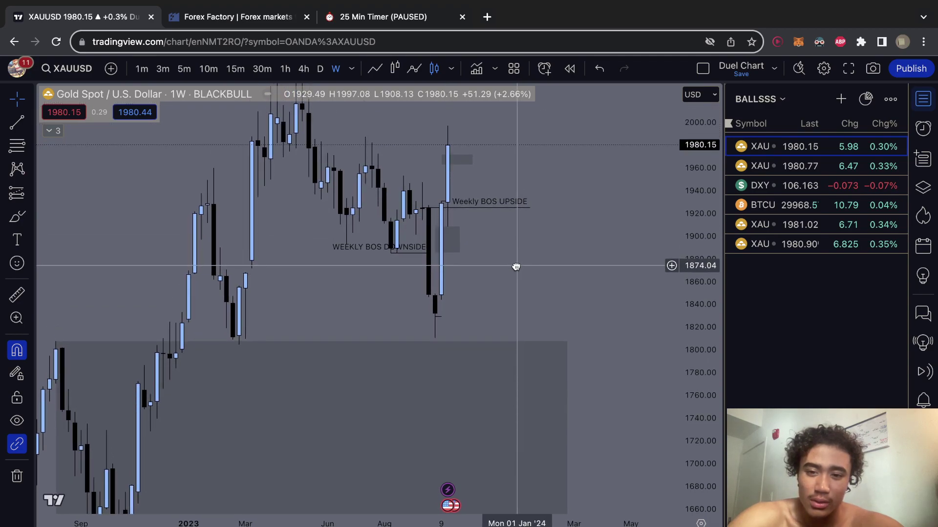
{"action": "left_click_drag", "start_coordinate": [516, 267], "coordinate": [476, 359]}
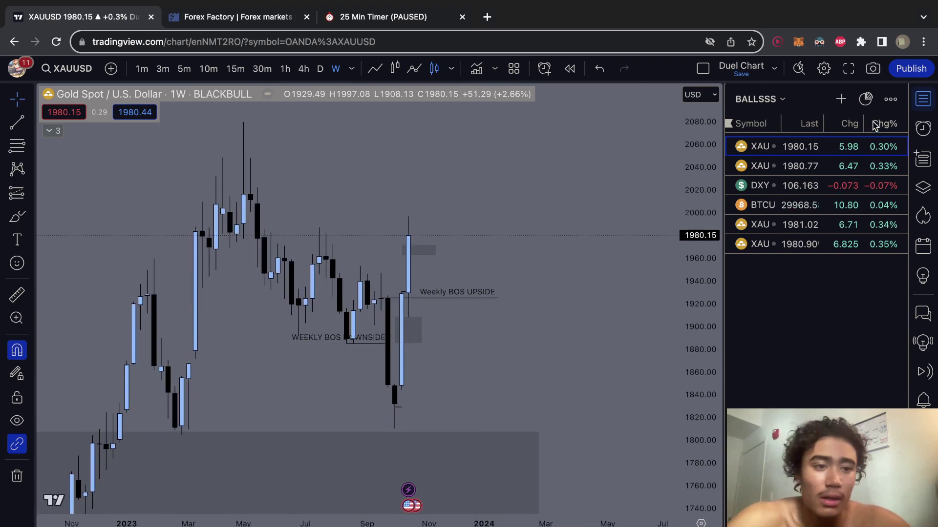
{"action": "left_click", "coordinate": [843, 69]}
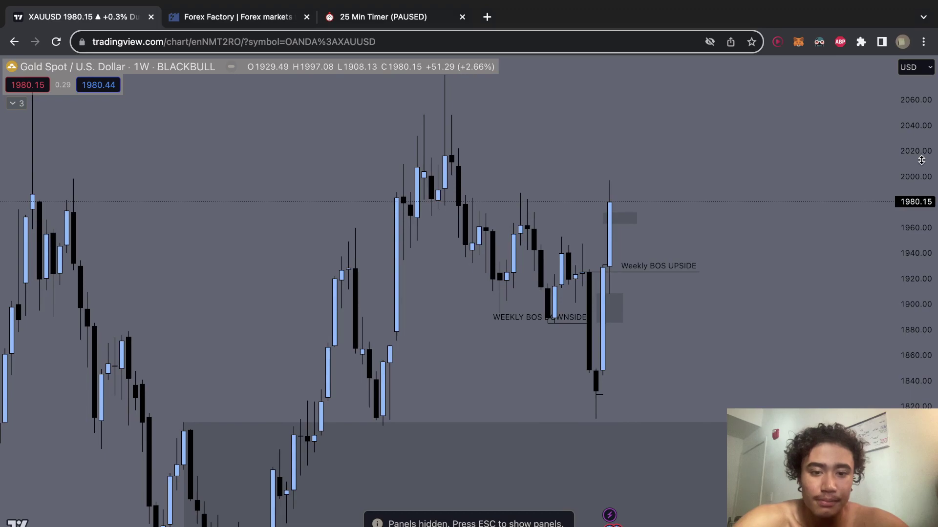
{"action": "left_click_drag", "start_coordinate": [921, 161], "coordinate": [628, 249]}
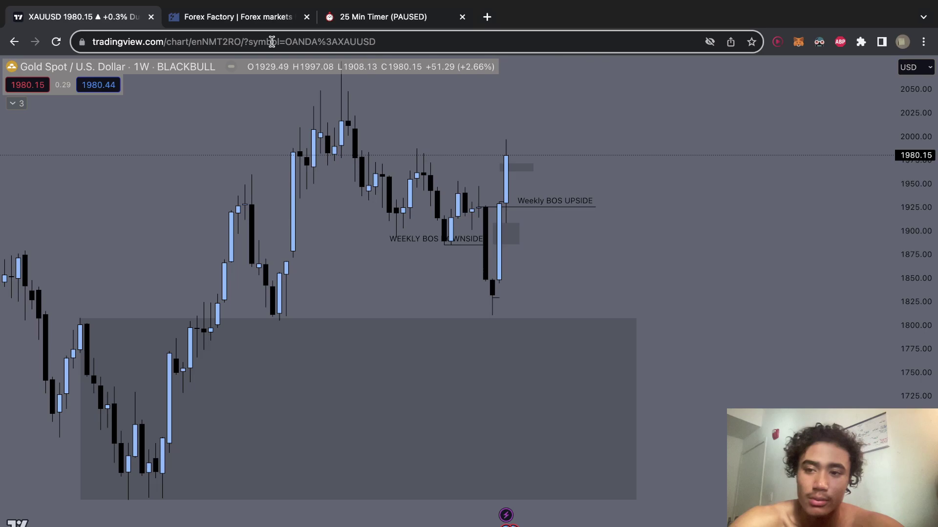
{"action": "scroll", "coordinate": [622, 104], "scroll_direction": "down", "scroll_amount": 2}
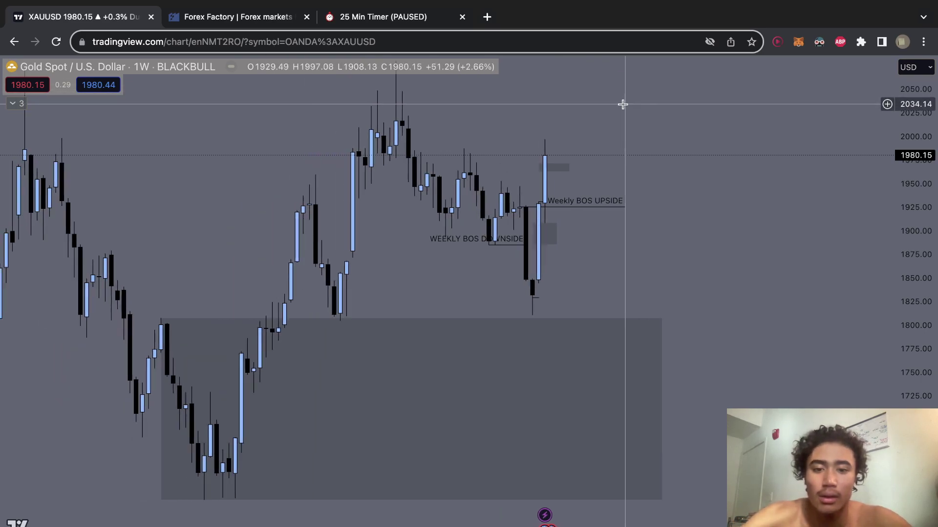
{"action": "key", "text": "Escape"}
{"action": "scroll", "coordinate": [745, 272], "scroll_direction": "down", "scroll_amount": 3}
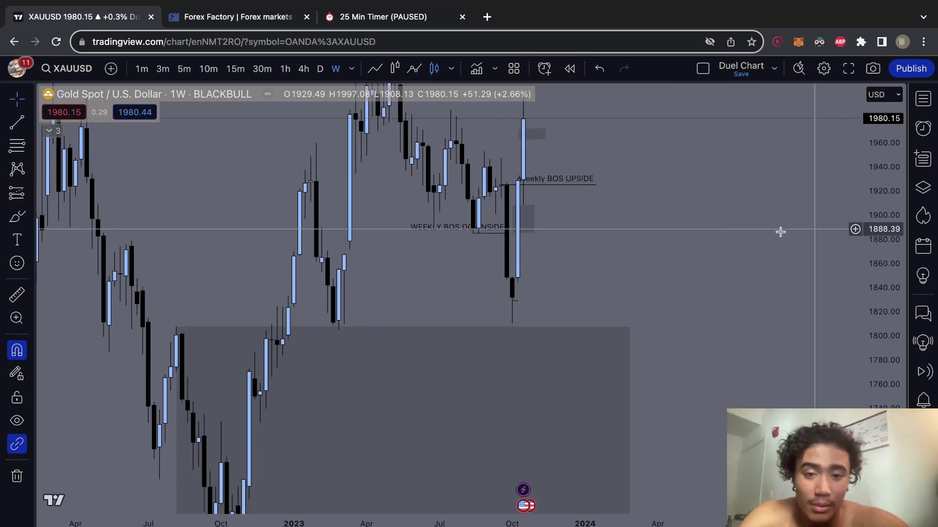
Step: Switch to daily candles, delete the WEEKLY BOS DOWNSIDE line, then remove all remaining drawings
{"action": "scroll", "coordinate": [666, 293], "scroll_direction": "up", "scroll_amount": 3}
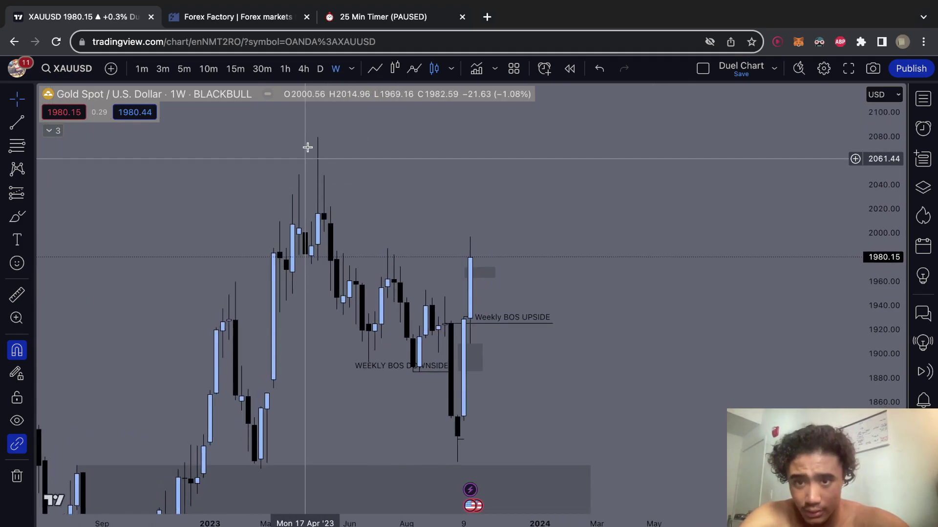
{"action": "left_click", "coordinate": [320, 69]}
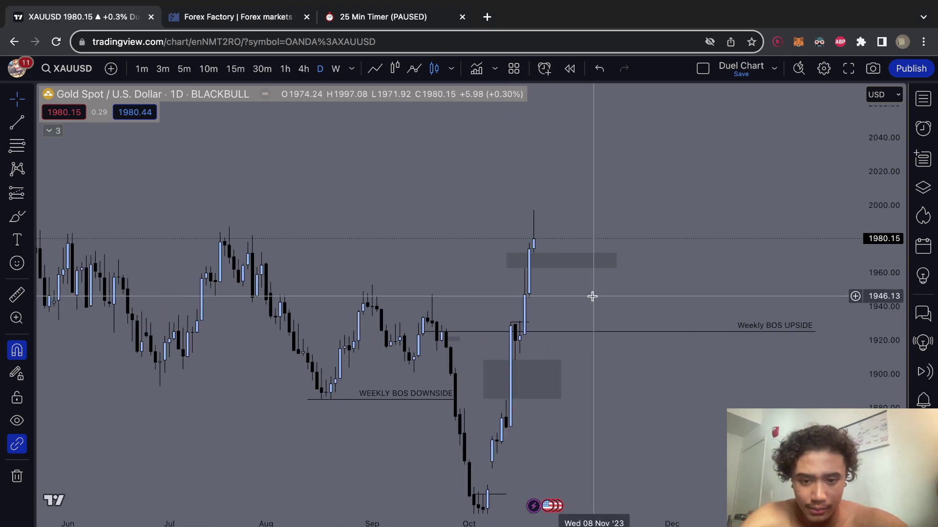
{"action": "scroll", "coordinate": [592, 295], "scroll_direction": "down", "scroll_amount": 3}
{"action": "left_click", "coordinate": [366, 327]}
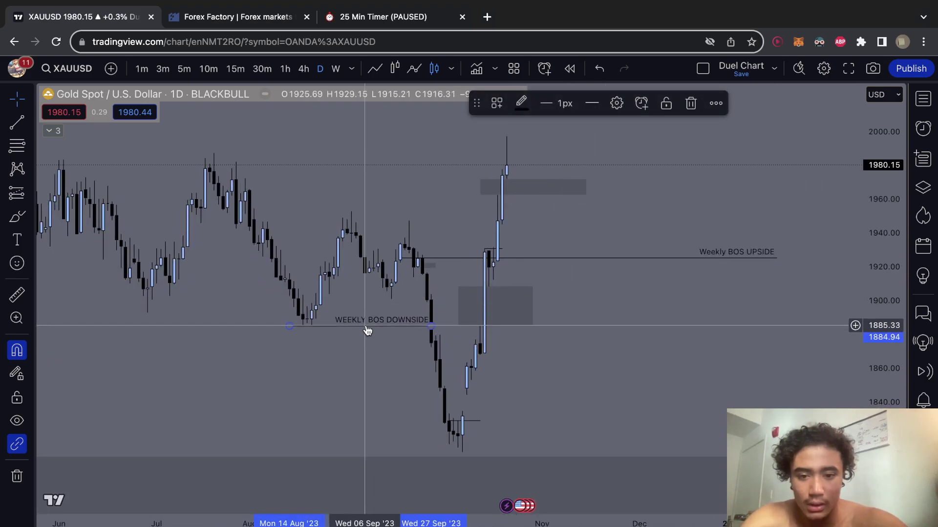
{"action": "key", "text": "Delete"}
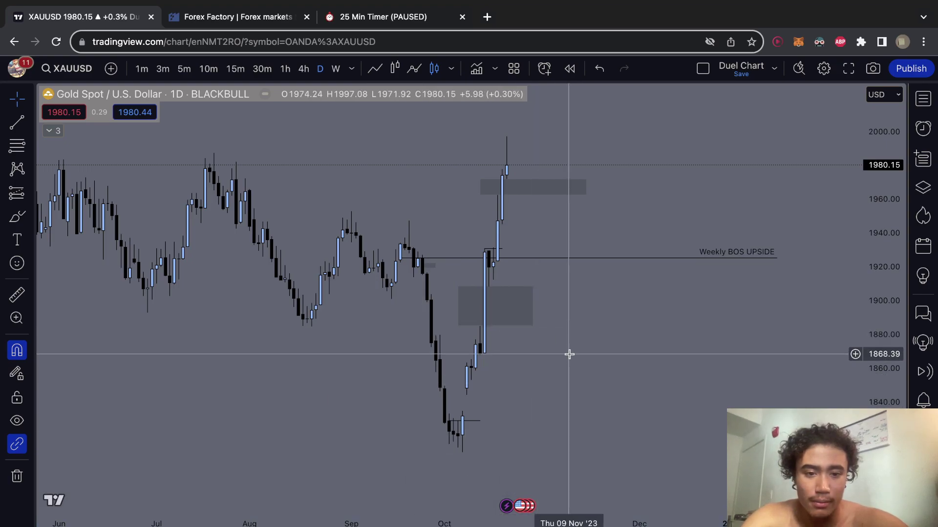
{"action": "right_click", "coordinate": [623, 268]}
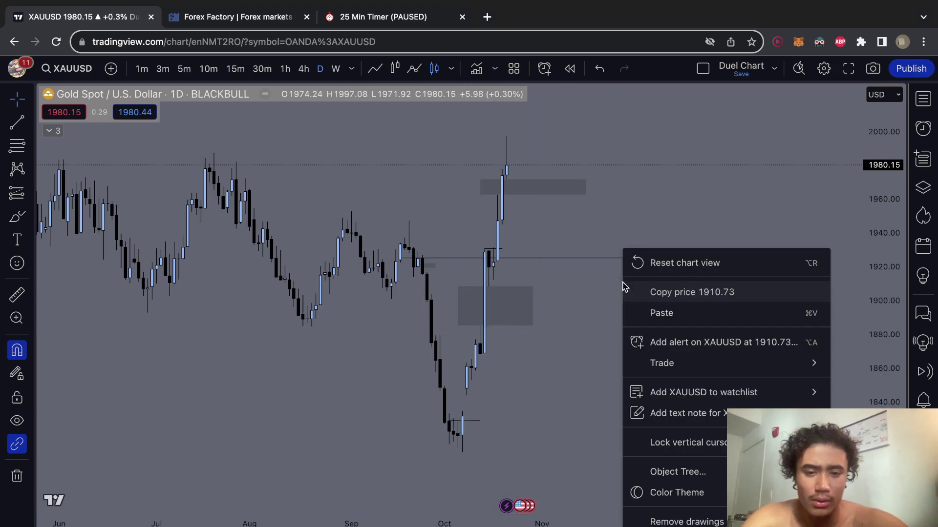
{"action": "left_click", "coordinate": [655, 519]}
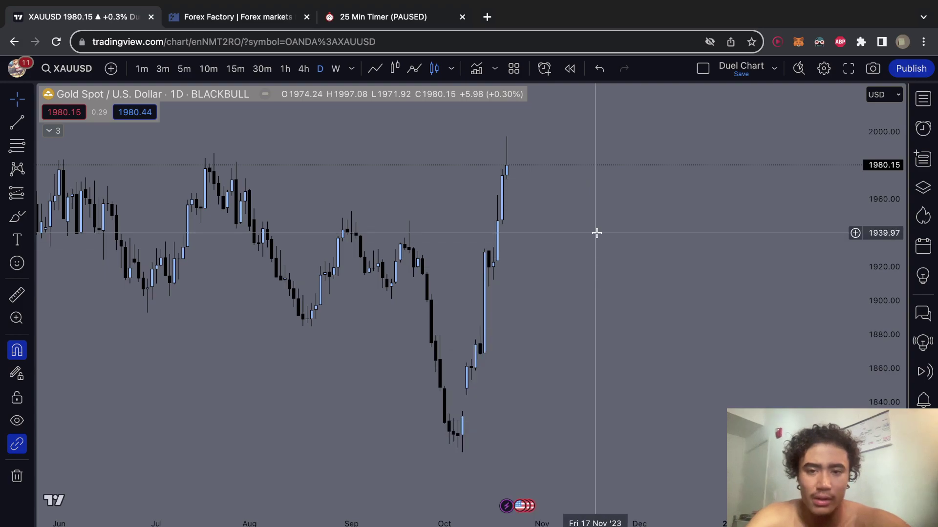
Step: Switch the gold chart back to weekly candles and pan toward 2020
{"action": "left_click", "coordinate": [336, 69]}
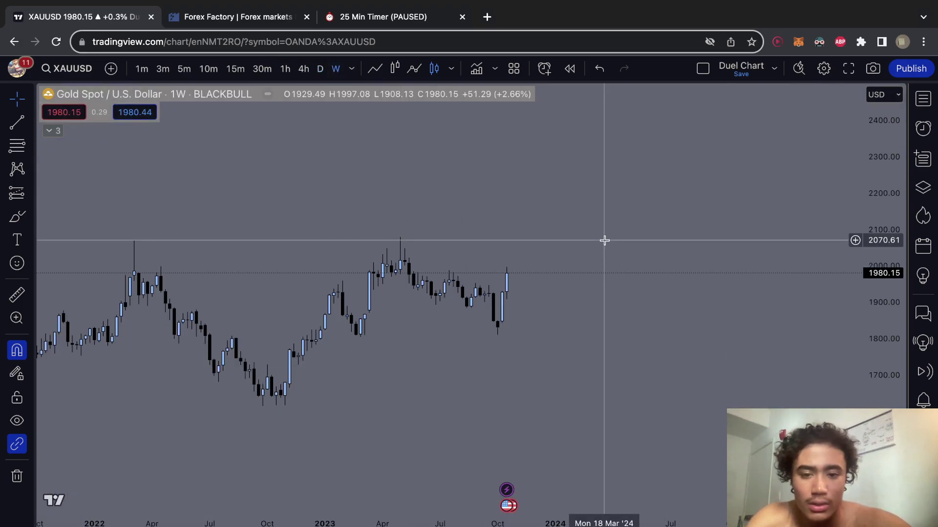
{"action": "scroll", "coordinate": [605, 240], "scroll_direction": "down", "scroll_amount": 6}
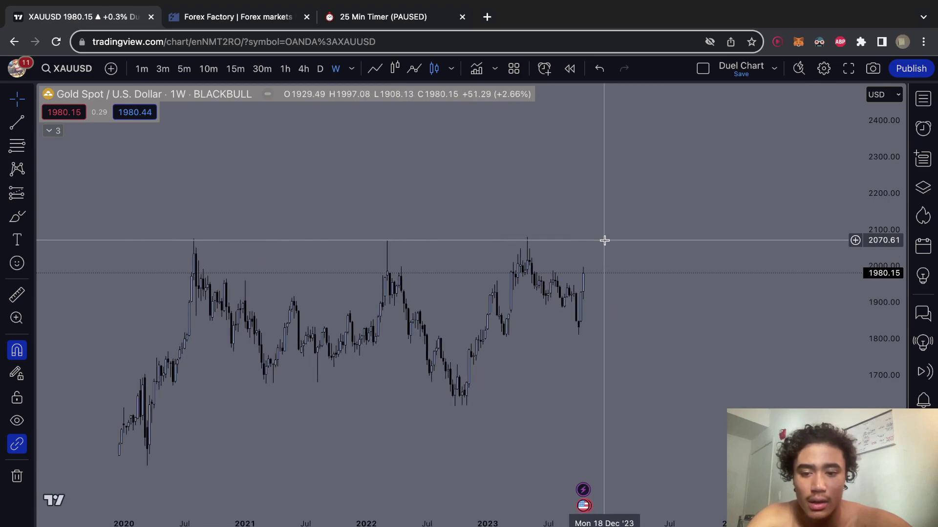
{"action": "scroll", "coordinate": [567, 288], "scroll_direction": "down", "scroll_amount": 2}
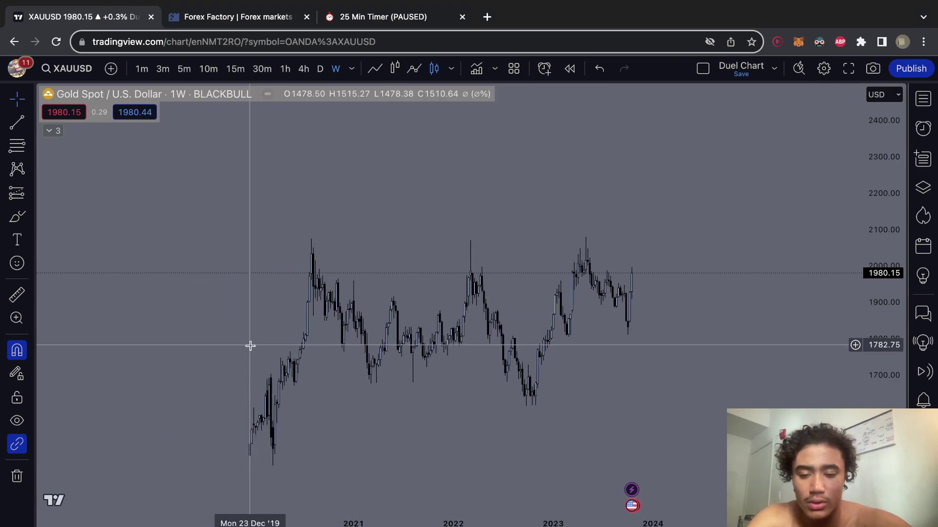
{"action": "left_click_drag", "start_coordinate": [250, 346], "coordinate": [341, 189]}
{"action": "scroll", "coordinate": [342, 189], "scroll_direction": "up", "scroll_amount": 5}
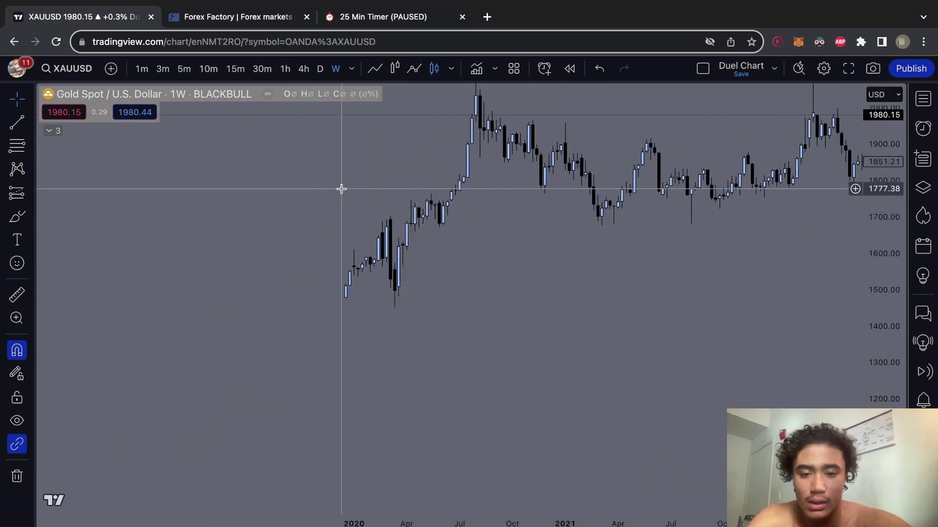
{"action": "scroll", "coordinate": [341, 189], "scroll_direction": "up", "scroll_amount": 2}
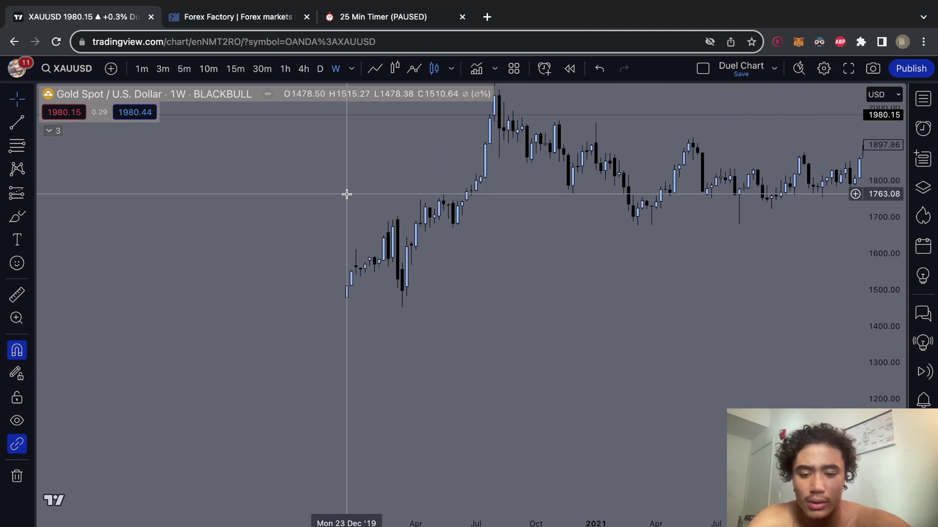
Step: Enlarge the 2023 weekly candles so prices span roughly 1840 to 2080
{"action": "scroll", "coordinate": [391, 224], "scroll_direction": "right", "scroll_amount": 15}
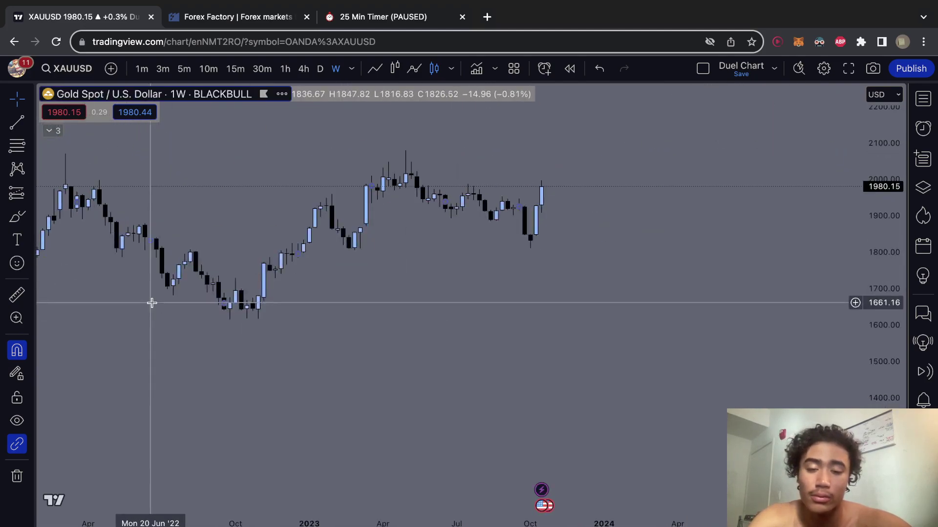
{"action": "scroll", "coordinate": [408, 239], "scroll_direction": "down", "scroll_amount": 3}
{"action": "left_click_drag", "start_coordinate": [874, 364], "coordinate": [863, 241]}
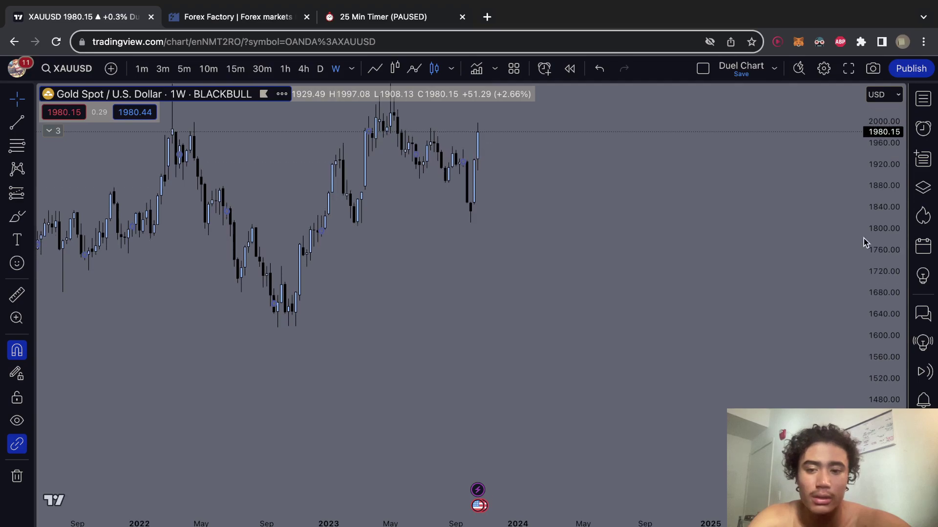
{"action": "scroll", "coordinate": [635, 394], "scroll_direction": "up", "scroll_amount": 1}
{"action": "left_click_drag", "start_coordinate": [885, 399], "coordinate": [587, 350]}
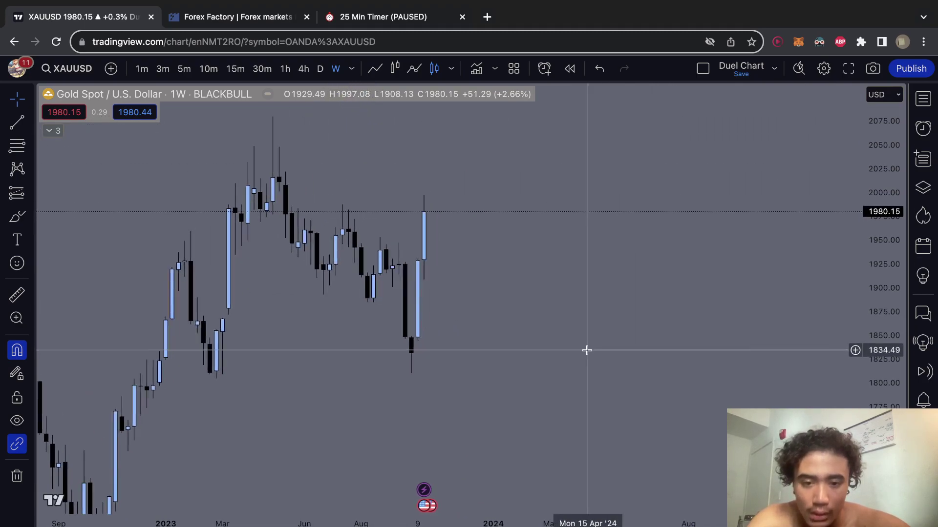
{"action": "scroll", "coordinate": [600, 352], "scroll_direction": "up", "scroll_amount": 2}
{"action": "left_click_drag", "start_coordinate": [892, 380], "coordinate": [674, 249]}
{"action": "scroll", "coordinate": [638, 247], "scroll_direction": "up", "scroll_amount": 2}
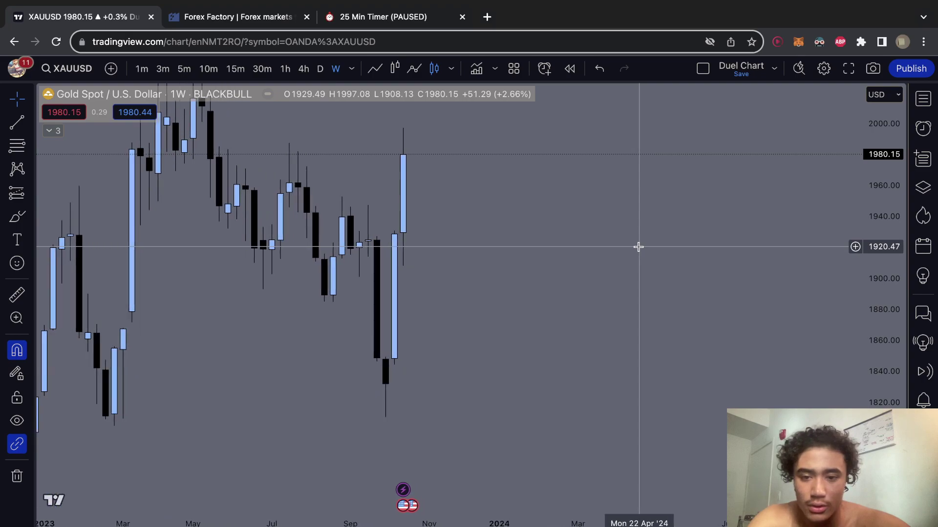
{"action": "scroll", "coordinate": [664, 276], "scroll_direction": "left", "scroll_amount": 3}
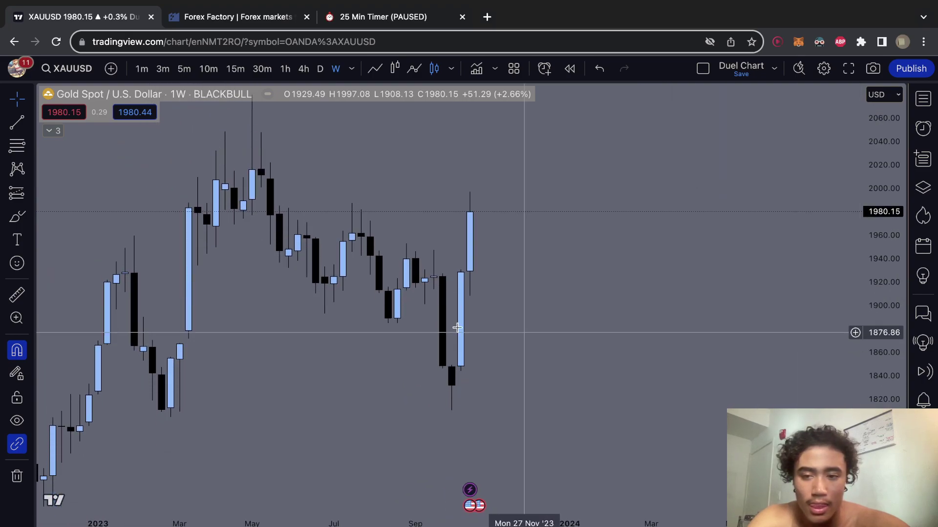
{"action": "scroll", "coordinate": [591, 205], "scroll_direction": "right", "scroll_amount": 5}
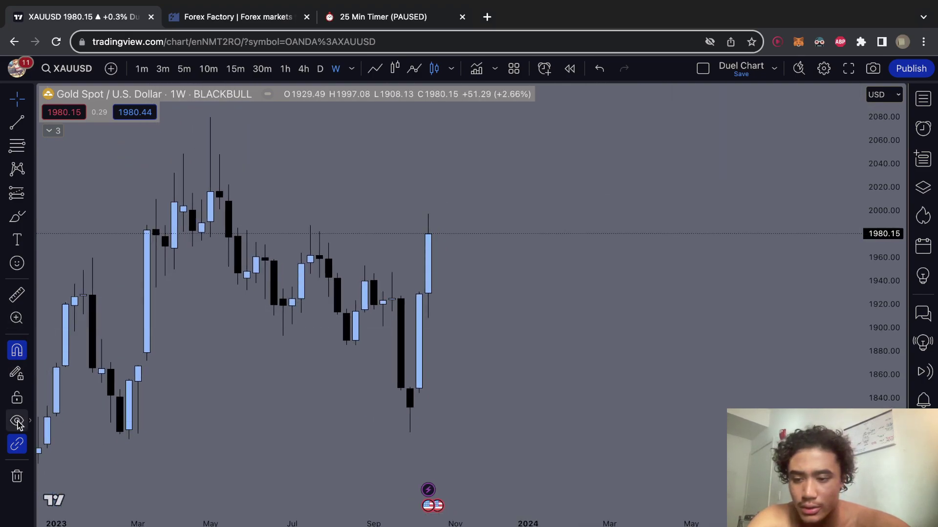
Step: Draw horizontal trend-line levels near 1925, 1940, 1962 and 2016 from the Sep, Aug, Jul and May candles
{"action": "left_click", "coordinate": [17, 123]}
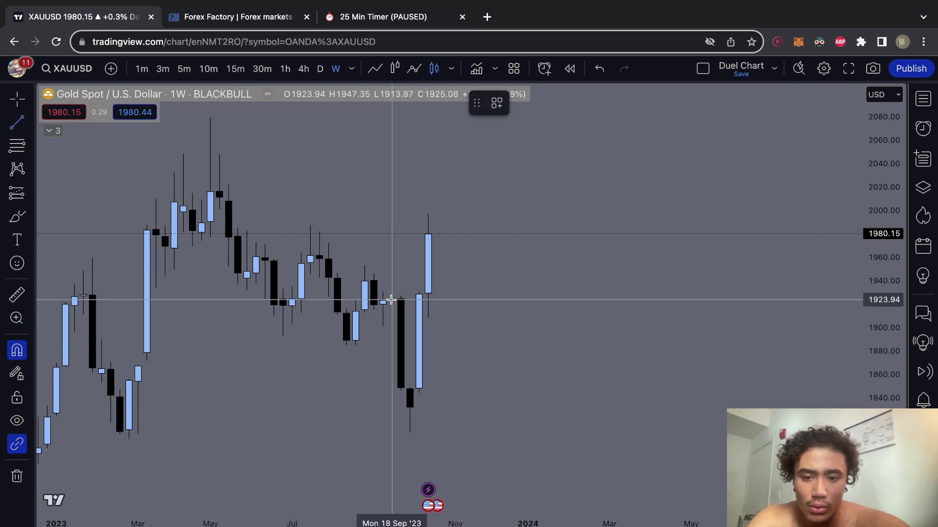
{"action": "left_click", "coordinate": [392, 299]}
{"action": "left_click", "coordinate": [472, 299]}
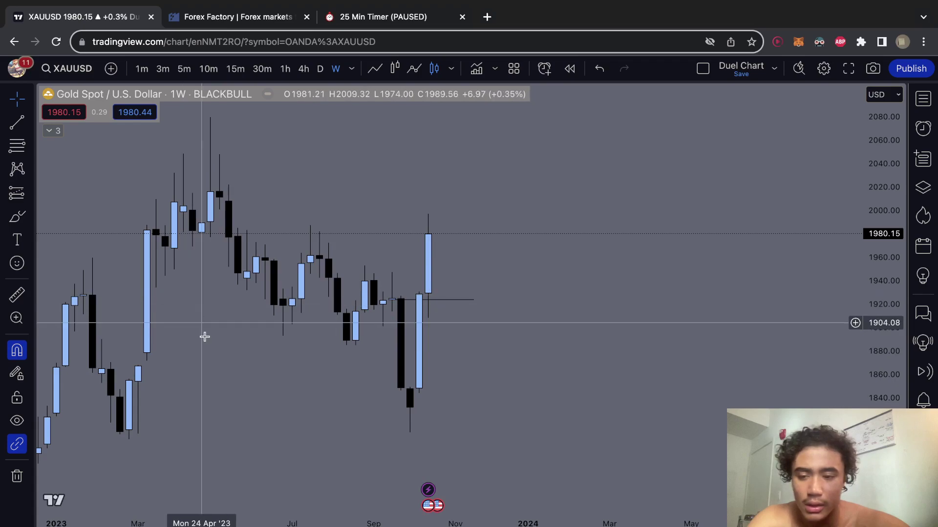
{"action": "left_click", "coordinate": [17, 123]}
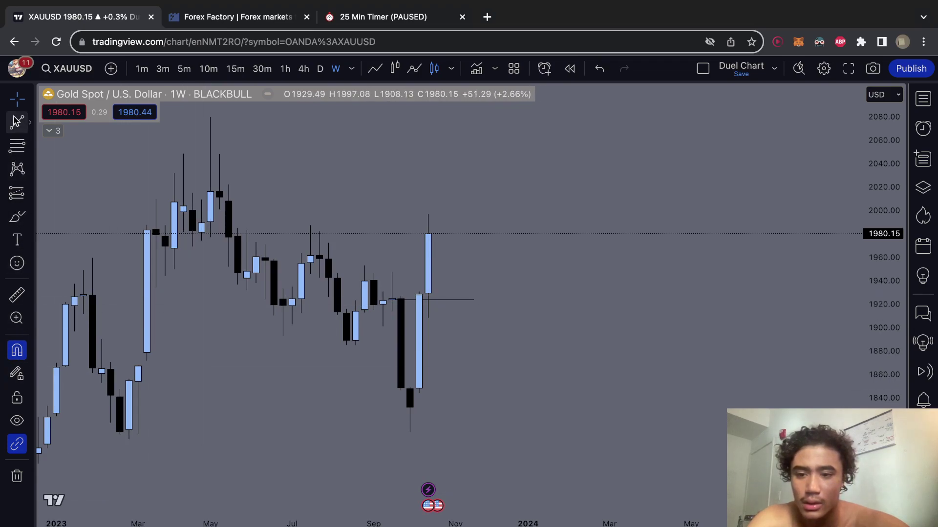
{"action": "left_click", "coordinate": [365, 281]}
{"action": "left_click", "coordinate": [447, 281]}
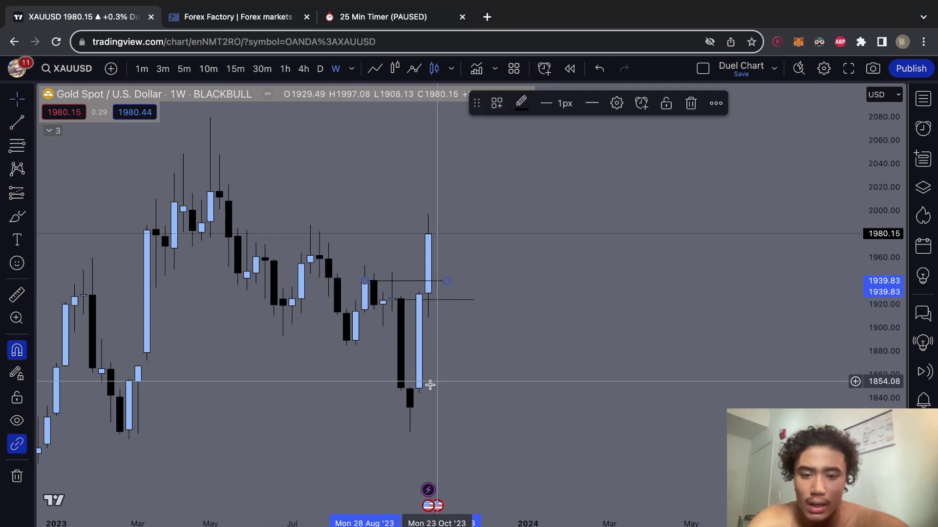
{"action": "left_click", "coordinate": [19, 125]}
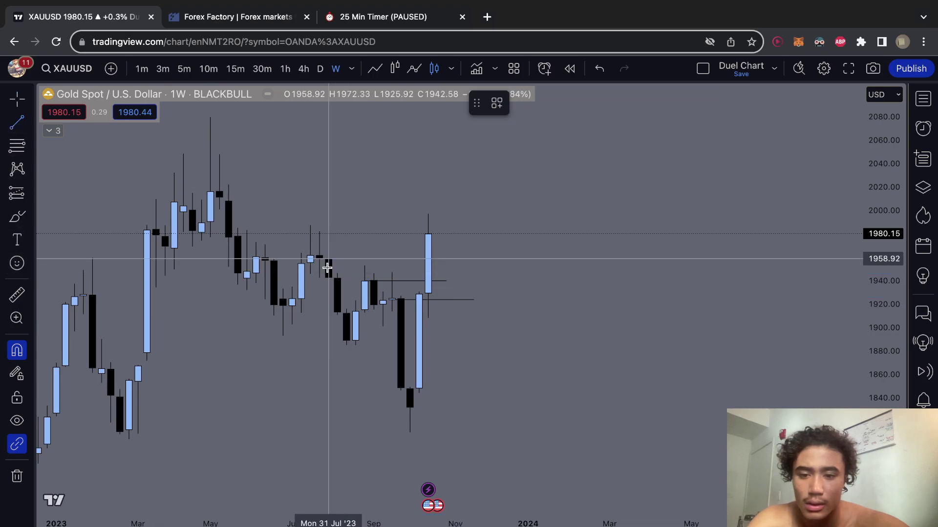
{"action": "left_click_drag", "start_coordinate": [309, 257], "coordinate": [483, 256]}
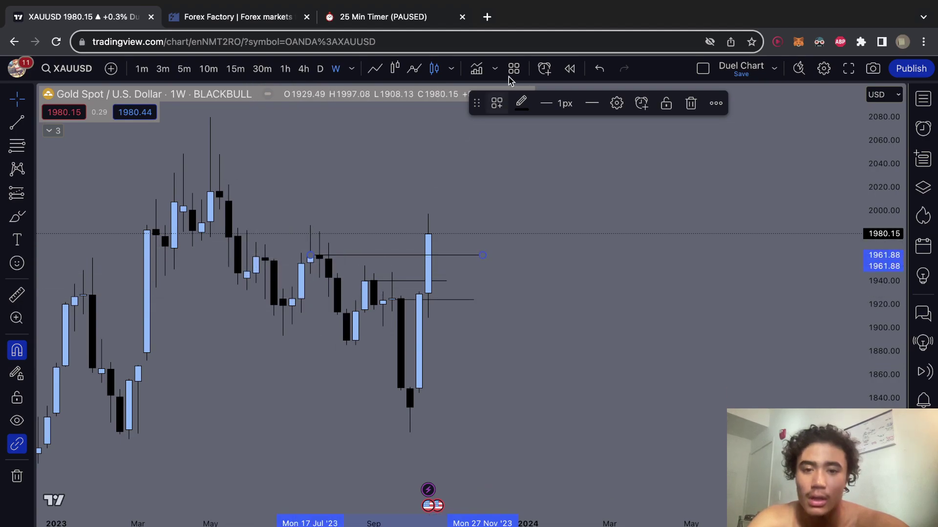
{"action": "left_click", "coordinate": [17, 125]}
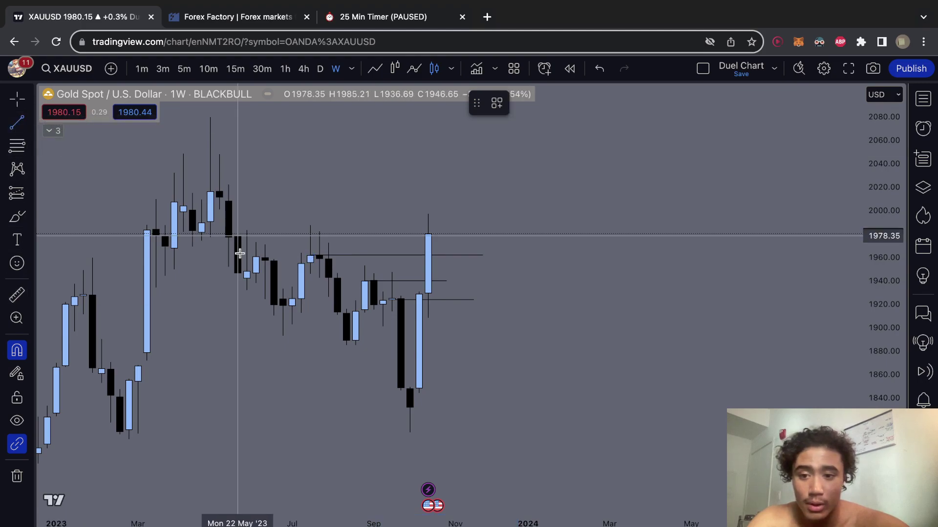
{"action": "left_click", "coordinate": [210, 191]}
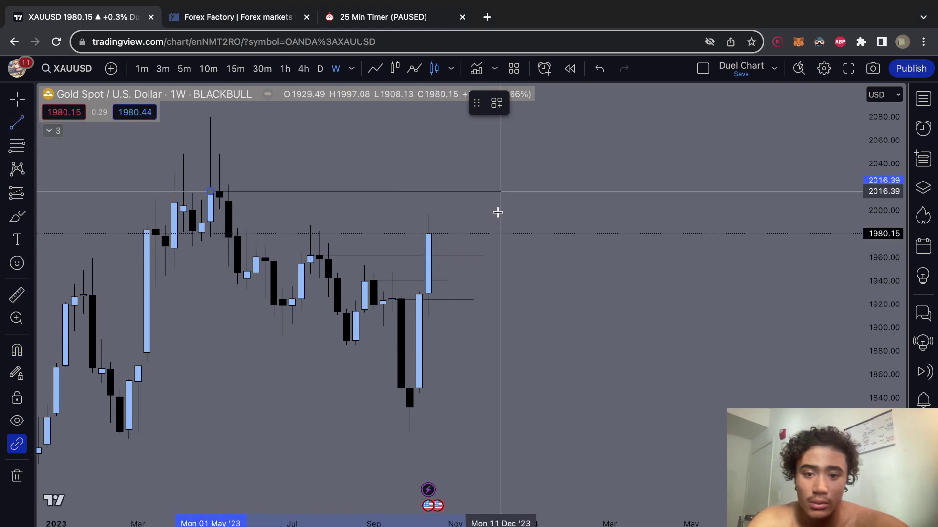
{"action": "left_click", "coordinate": [498, 213]}
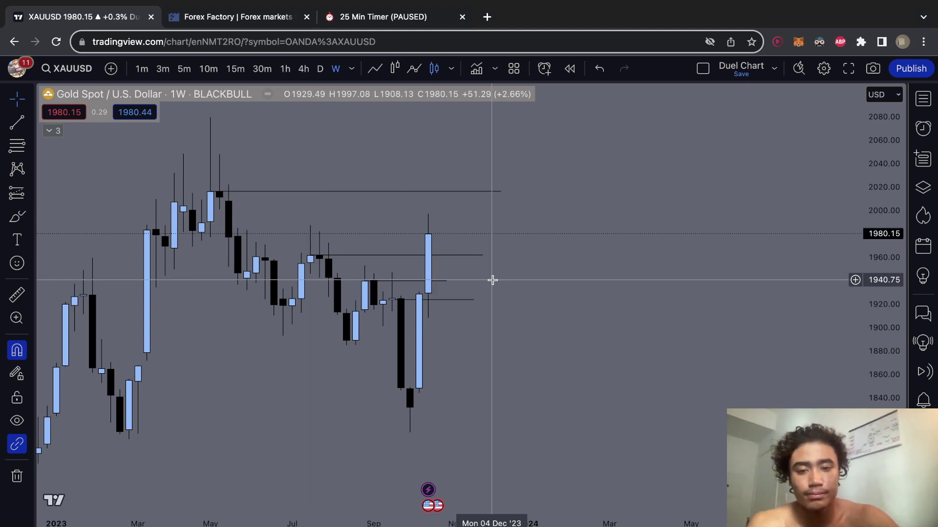
Step: Measure from the 1980.15 close up to 2080.21, a rise of 100.06 (5.05%)
{"action": "left_click", "coordinate": [17, 295]}
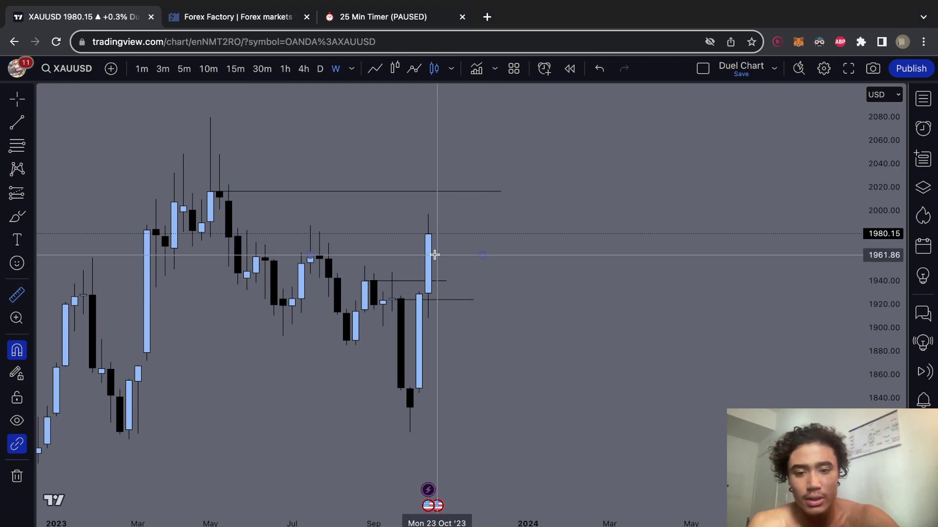
{"action": "left_click", "coordinate": [428, 233]}
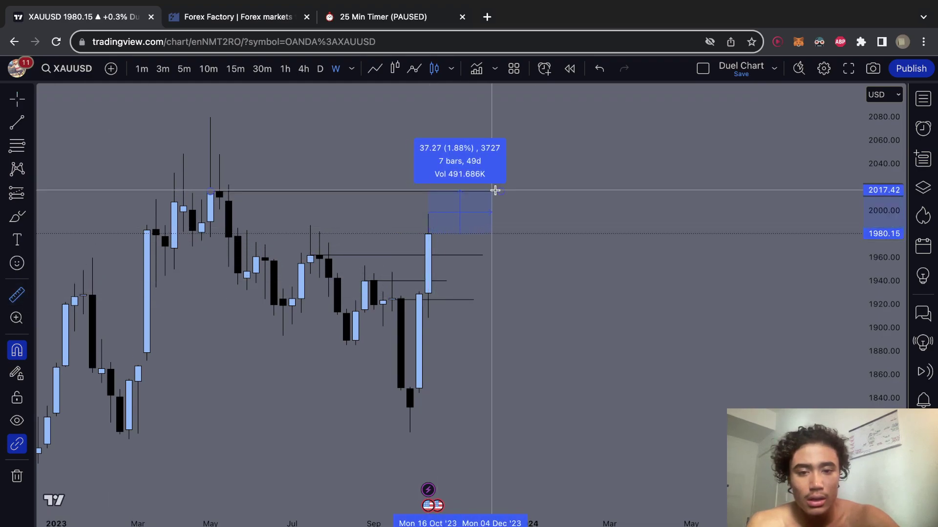
{"action": "left_click", "coordinate": [501, 191]}
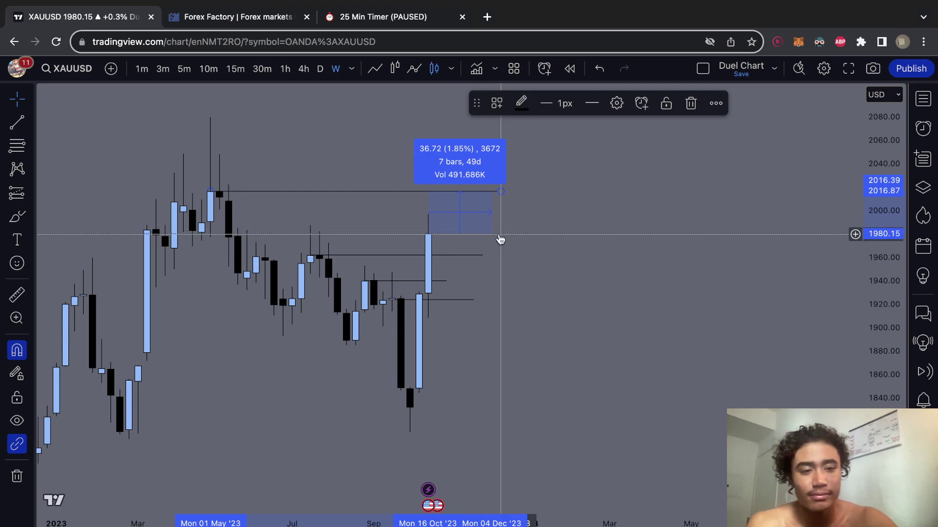
{"action": "left_click", "coordinate": [500, 239]}
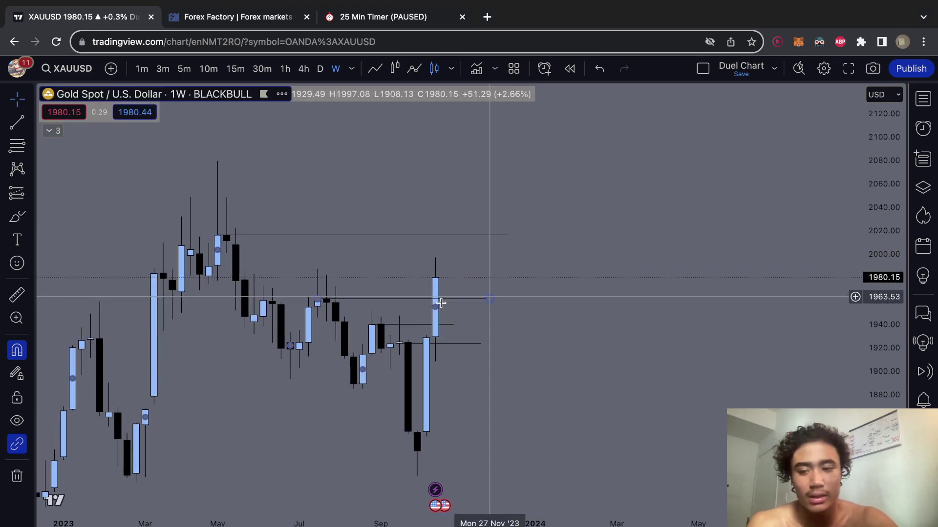
{"action": "left_click", "coordinate": [435, 277]}
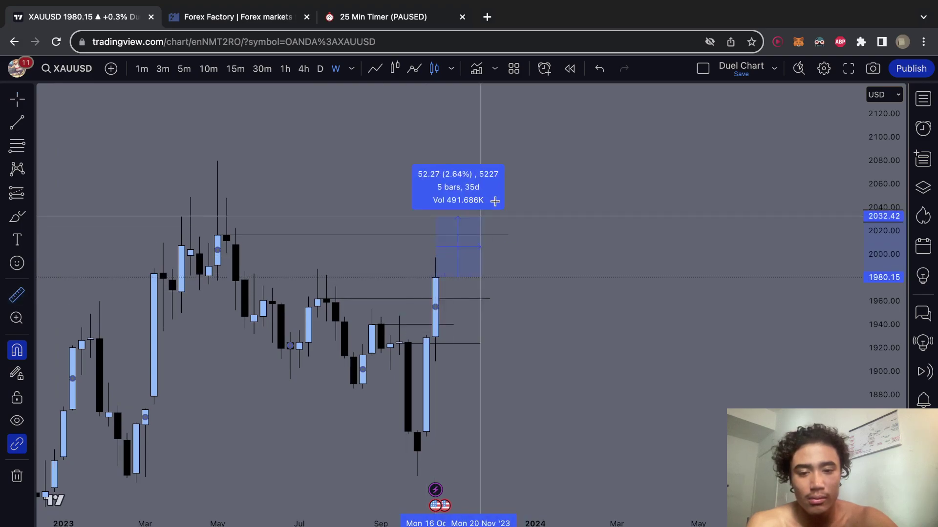
{"action": "left_click", "coordinate": [515, 160]}
Step: Extend one horizontal level's left end further back and zoom out
{"action": "scroll", "coordinate": [515, 160], "scroll_direction": "down", "scroll_amount": 5}
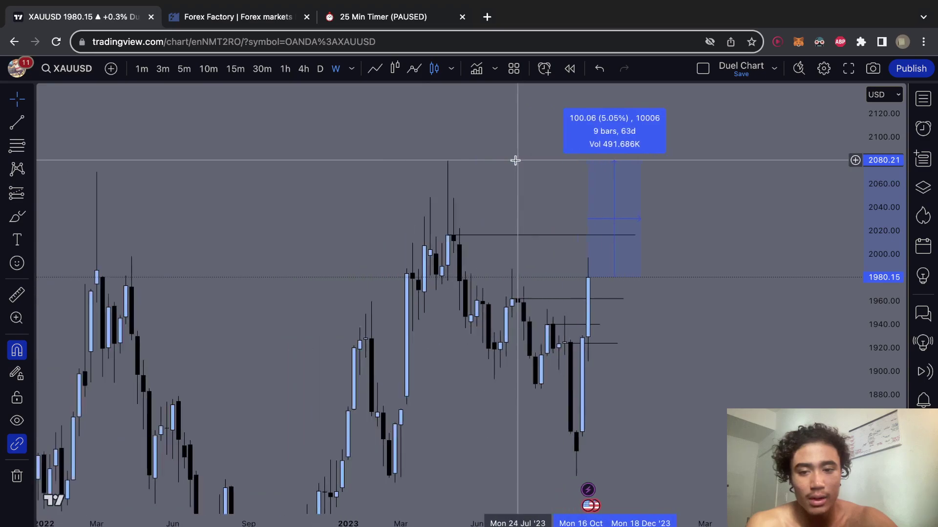
{"action": "scroll", "coordinate": [516, 160], "scroll_direction": "up", "scroll_amount": 4}
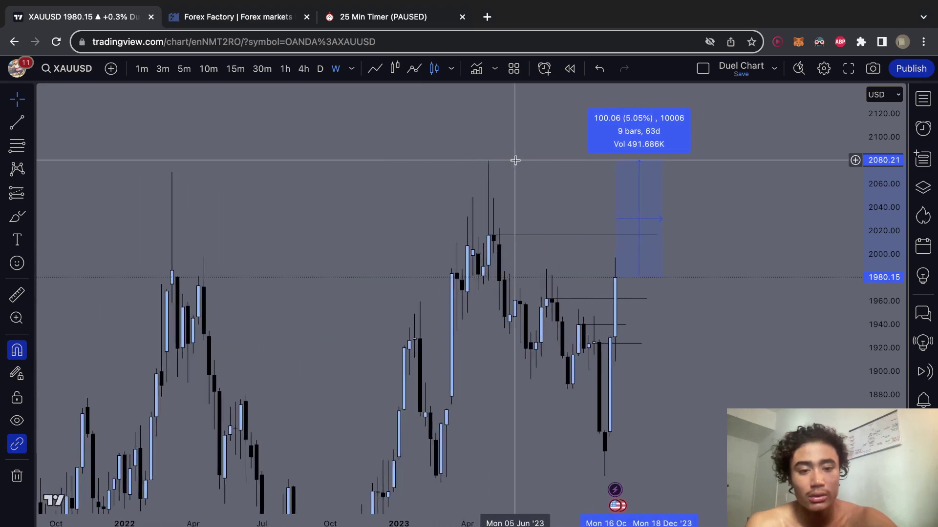
{"action": "left_click_drag", "start_coordinate": [330, 233], "coordinate": [320, 238]}
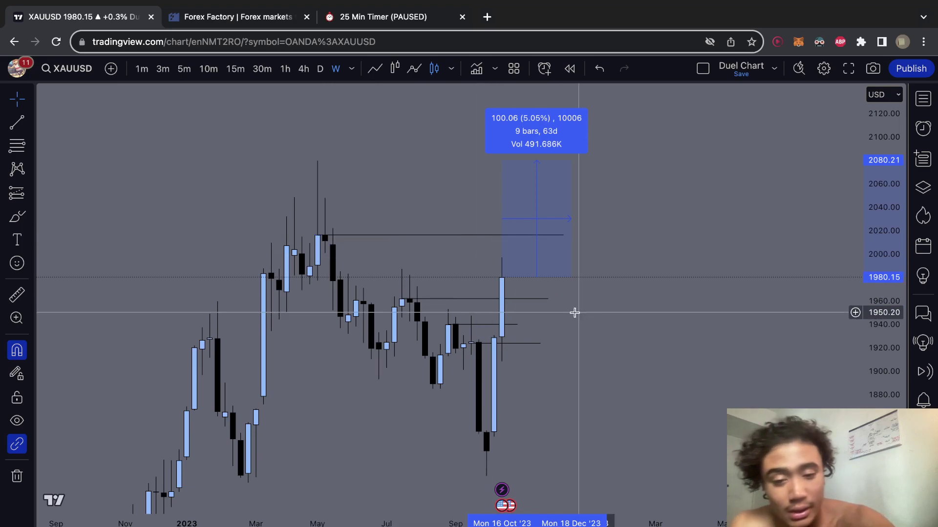
{"action": "scroll", "coordinate": [575, 312], "scroll_direction": "down", "scroll_amount": 3}
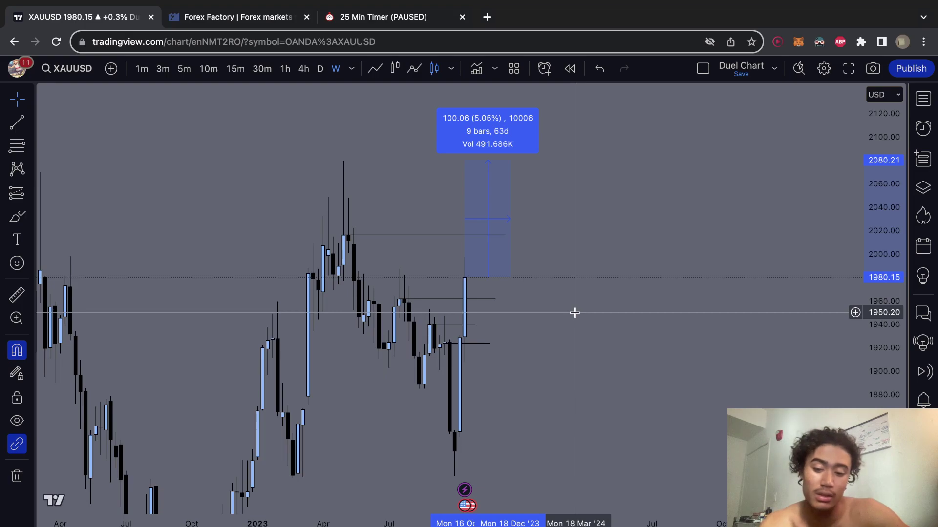
{"action": "key", "text": "ctrl+Up"}
{"action": "left_click", "coordinate": [552, 287]}
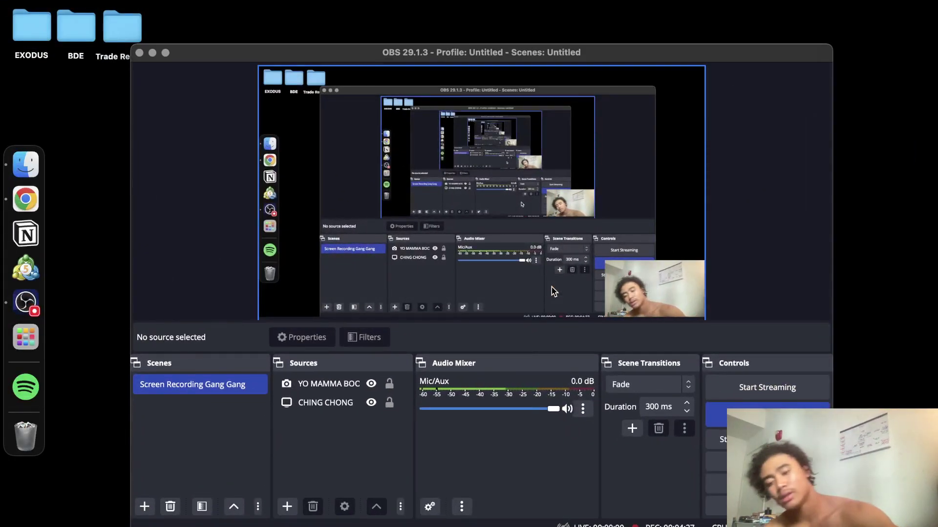
{"action": "key", "text": "ctrl+Up"}
{"action": "left_click", "coordinate": [524, 22]}
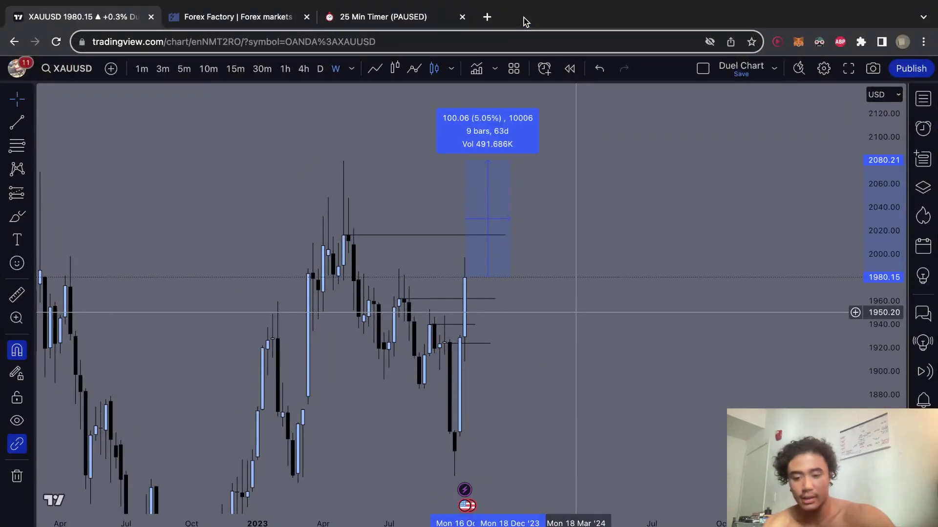
{"action": "key", "text": "ctrl+Up"}
{"action": "left_click", "coordinate": [649, 259]}
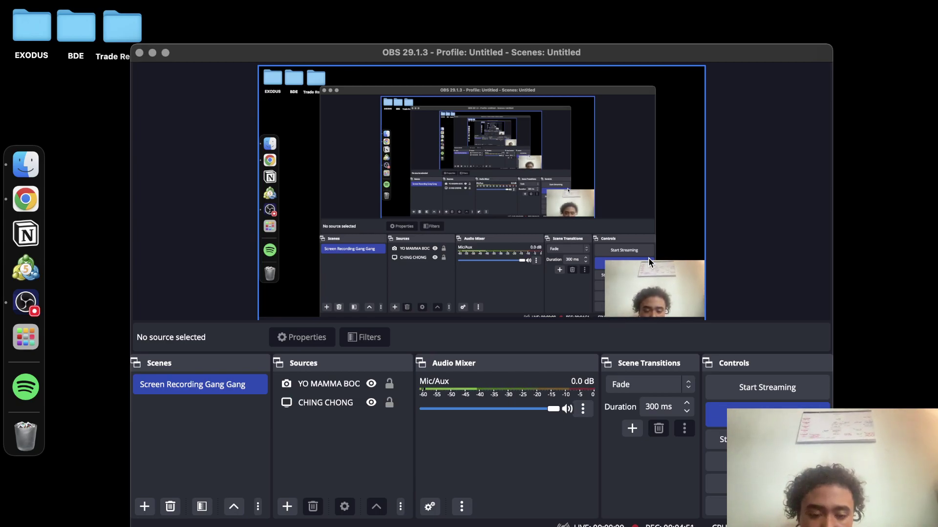
{"action": "key", "text": "ctrl+Up"}
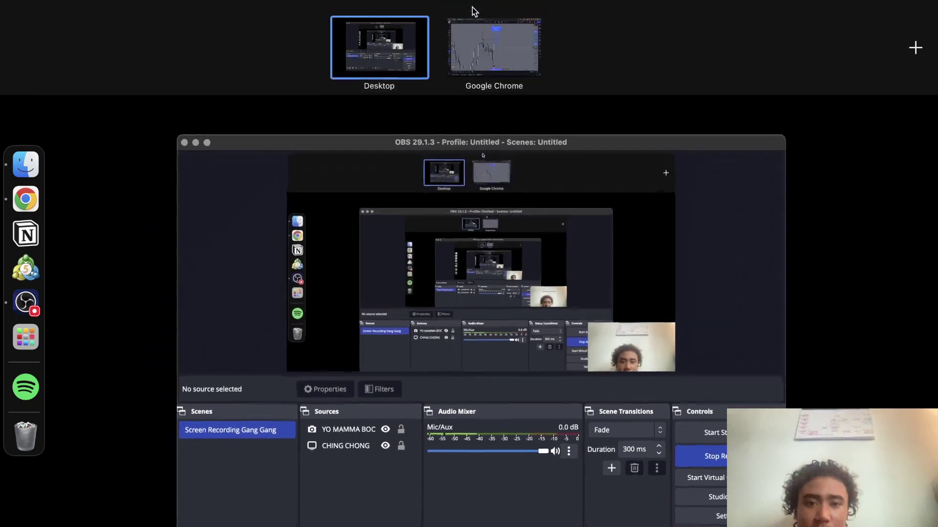
Step: Back on the weekly gold chart, clear the measurement and remove all horizontal line drawings
{"action": "left_click", "coordinate": [501, 52]}
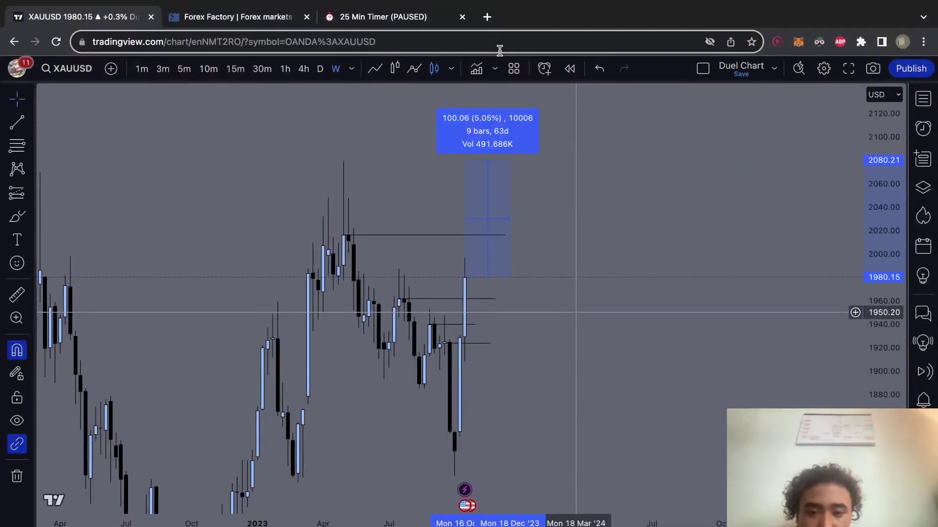
{"action": "left_click", "coordinate": [485, 168]}
{"action": "right_click", "coordinate": [557, 224]}
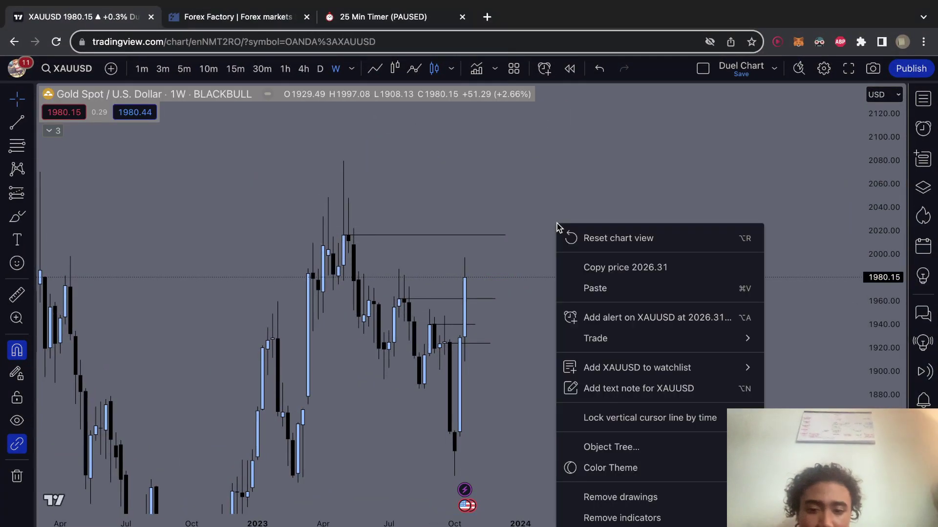
{"action": "left_click", "coordinate": [617, 503]}
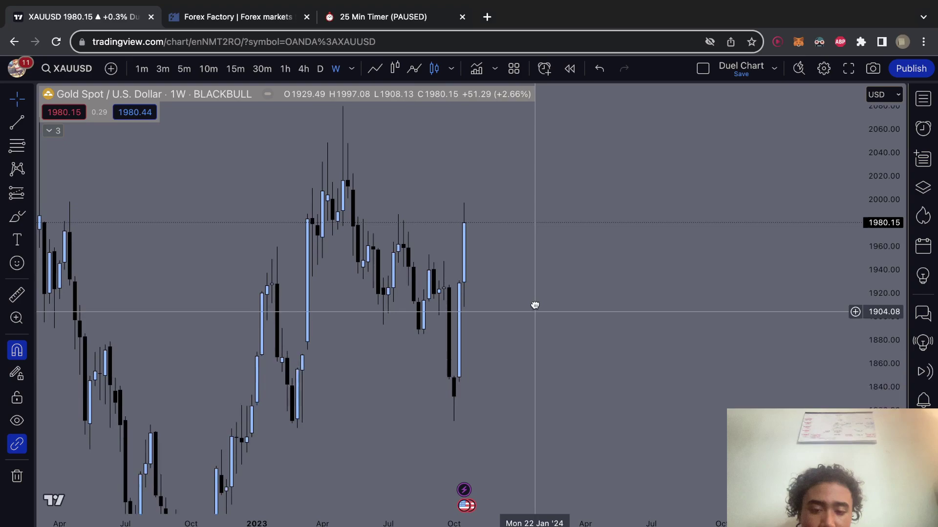
Step: Reframe the weekly candles around recent price action by panning and rescaling the price axis
{"action": "left_click_drag", "start_coordinate": [534, 305], "coordinate": [540, 298]}
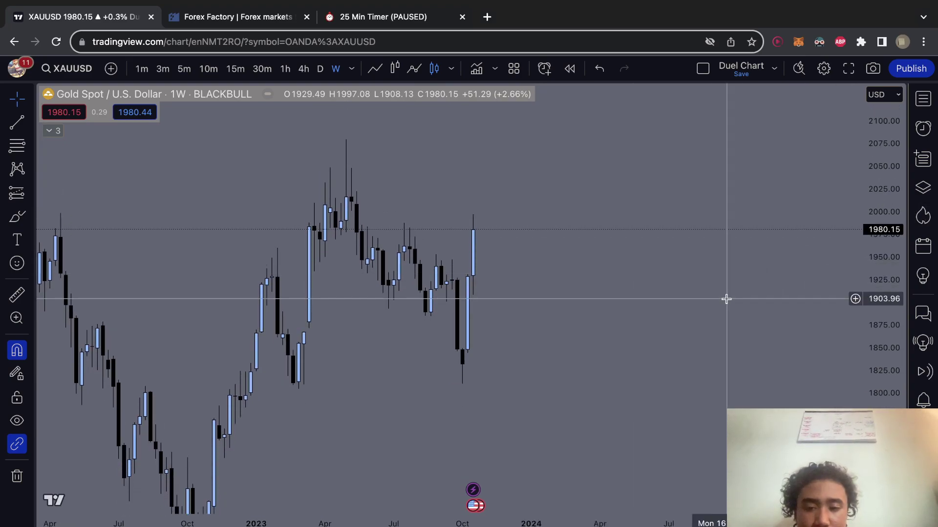
{"action": "left_click_drag", "start_coordinate": [726, 299], "coordinate": [598, 210]}
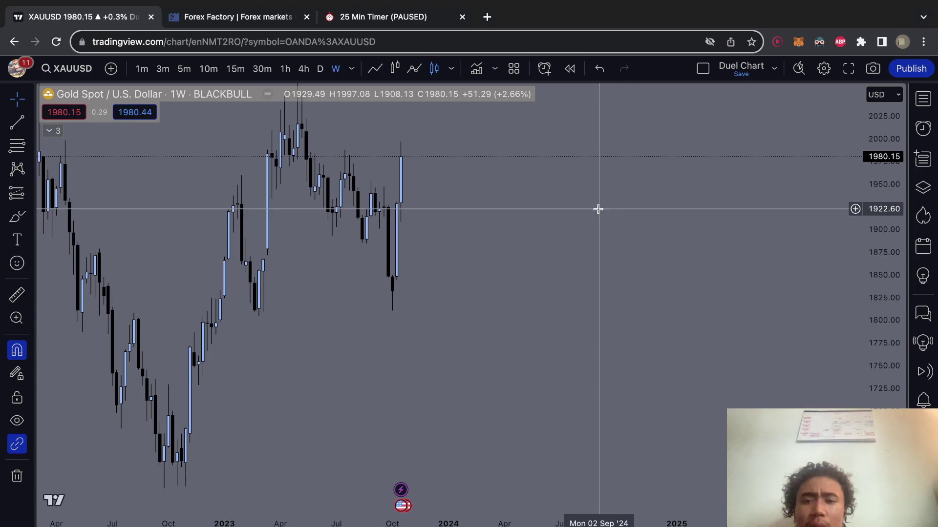
{"action": "left_click_drag", "start_coordinate": [884, 212], "coordinate": [854, 279]}
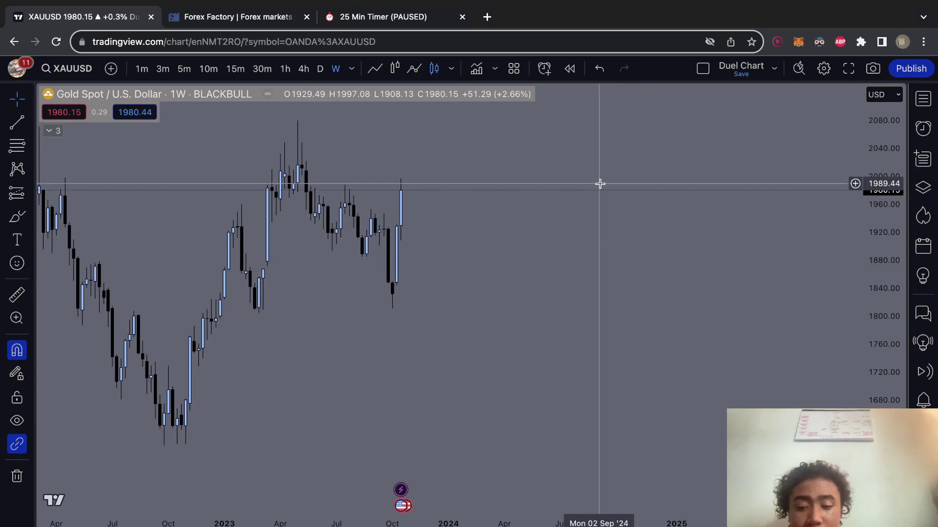
{"action": "scroll", "coordinate": [554, 210], "scroll_direction": "left", "scroll_amount": 2}
{"action": "scroll", "coordinate": [554, 211], "scroll_direction": "left", "scroll_amount": 1}
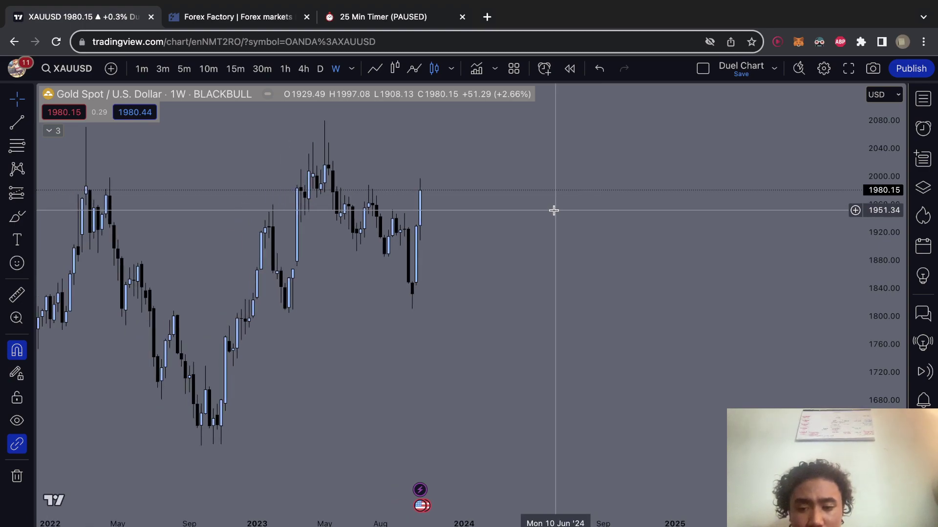
{"action": "scroll", "coordinate": [526, 311], "scroll_direction": "up", "scroll_amount": 1}
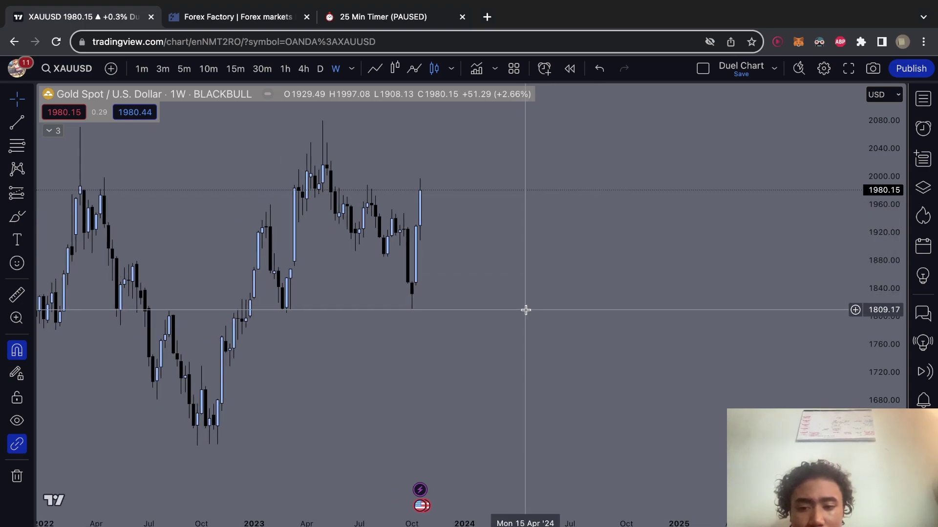
{"action": "scroll", "coordinate": [526, 307], "scroll_direction": "up", "scroll_amount": 1}
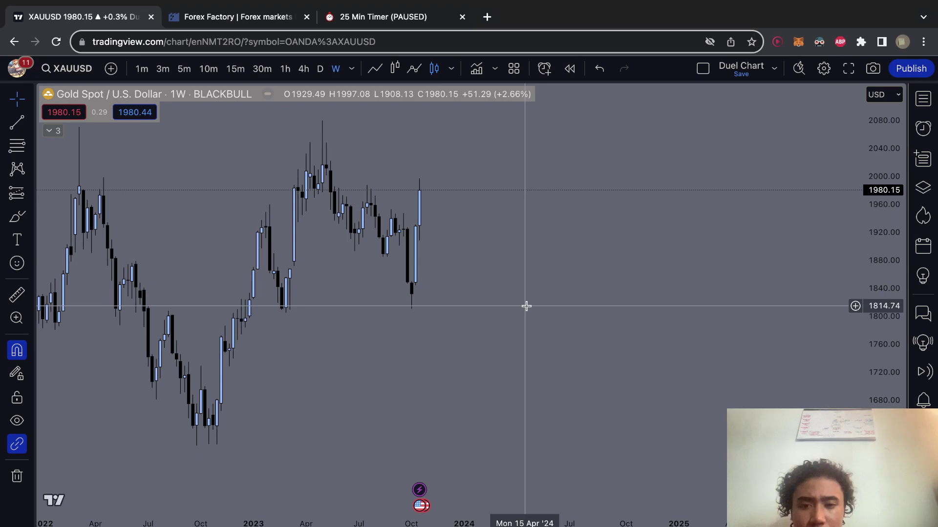
{"action": "scroll", "coordinate": [526, 306], "scroll_direction": "up", "scroll_amount": 1}
{"action": "left_click_drag", "start_coordinate": [526, 308], "coordinate": [555, 433]}
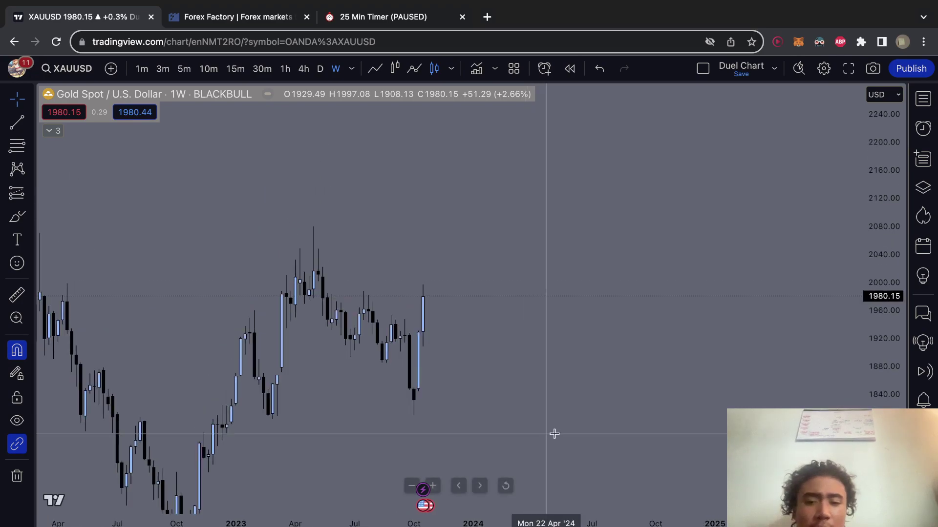
{"action": "left_click_drag", "start_coordinate": [856, 360], "coordinate": [866, 255]}
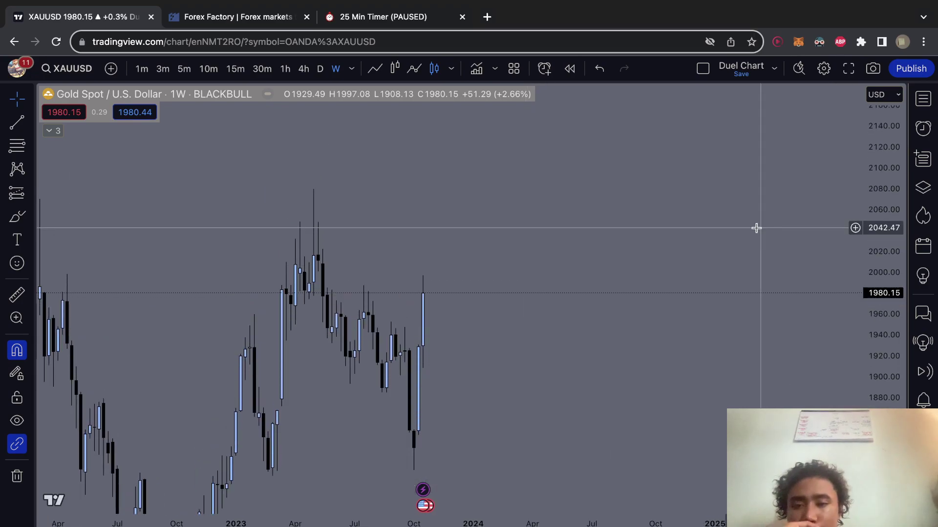
Step: Set the Forex Factory calendar range to Oct 23–27, apply it, and return to the XAUUSD tab
{"action": "left_click", "coordinate": [268, 17]}
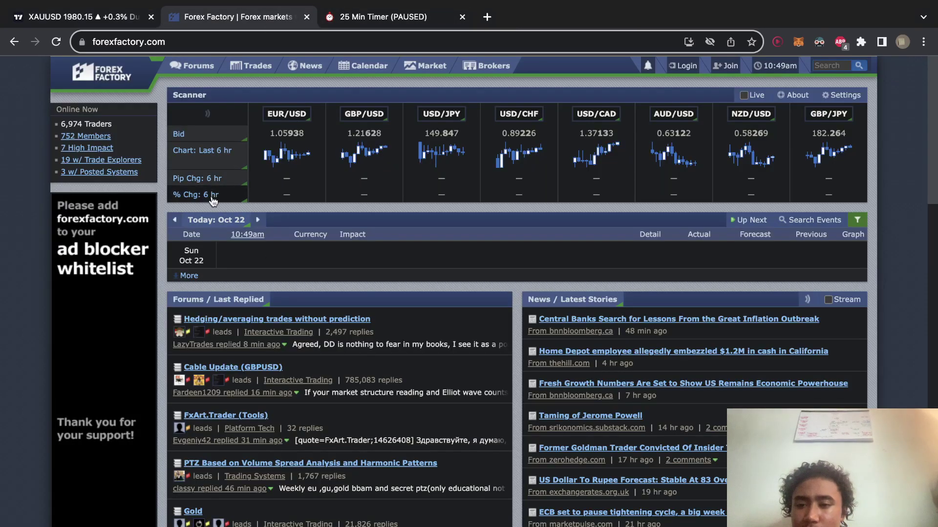
{"action": "left_click", "coordinate": [214, 219]}
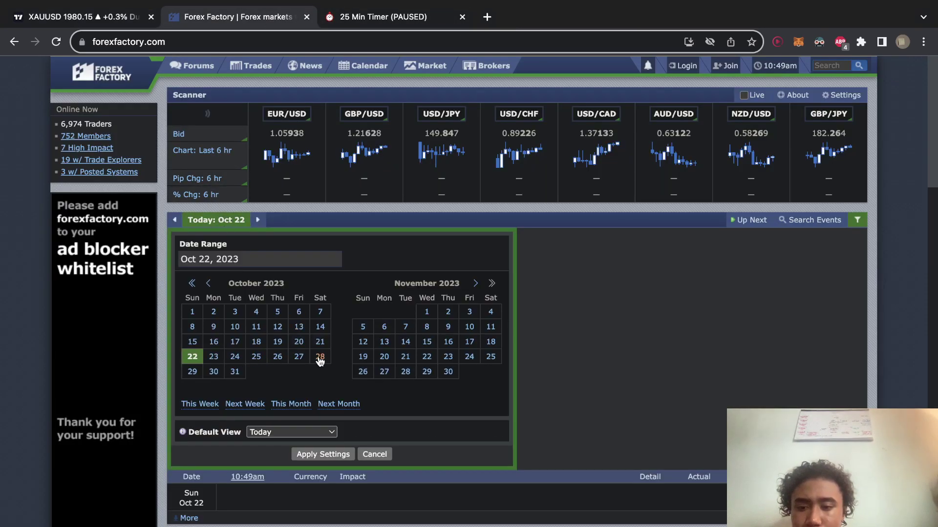
{"action": "left_click", "coordinate": [299, 357]}
{"action": "left_click", "coordinate": [193, 358]}
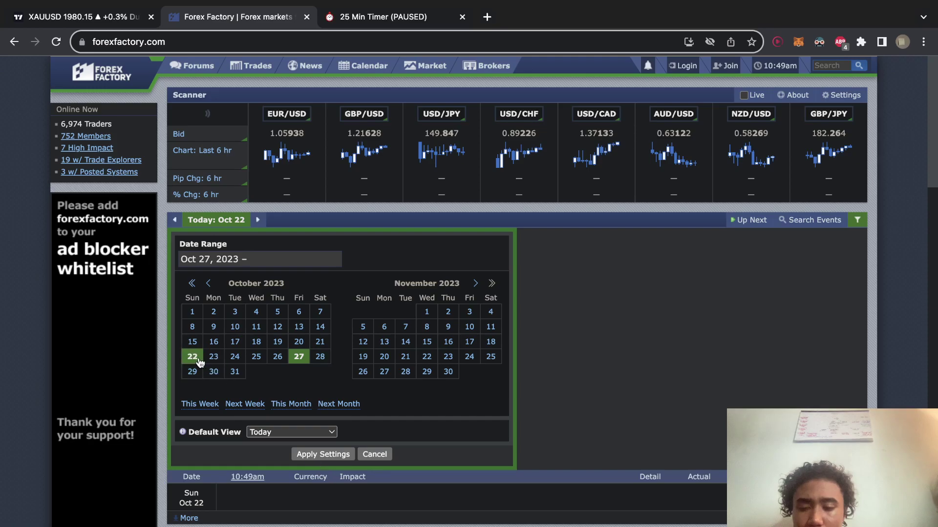
{"action": "left_click", "coordinate": [214, 357]}
{"action": "left_click", "coordinate": [315, 456]}
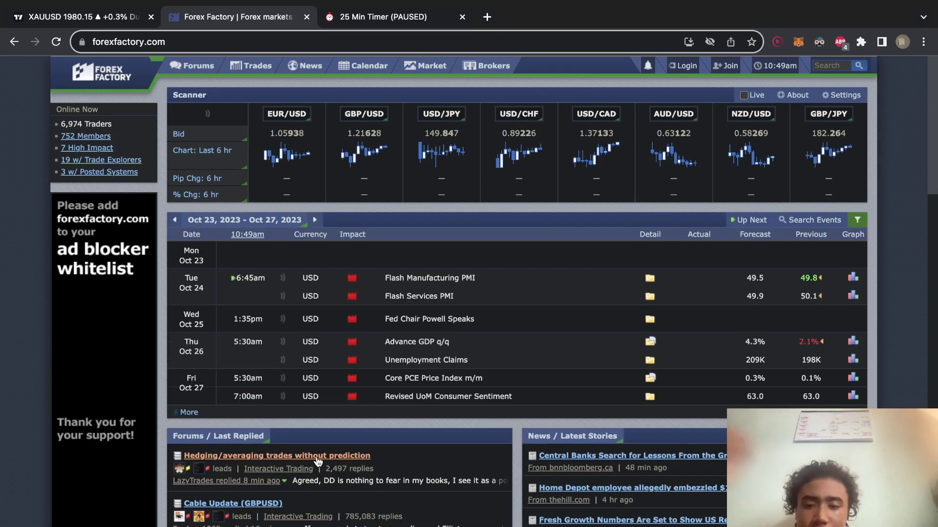
{"action": "mouse_move", "coordinate": [316, 461]}
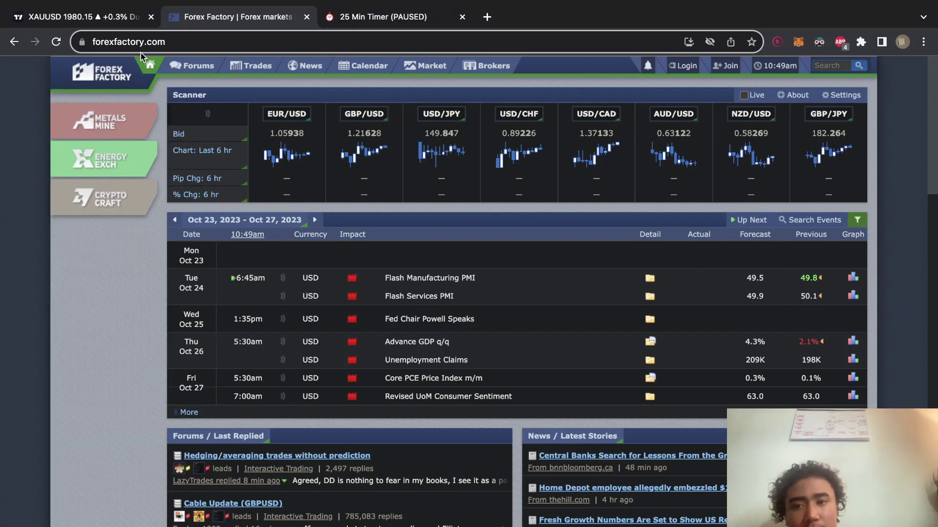
{"action": "left_click", "coordinate": [122, 18]}
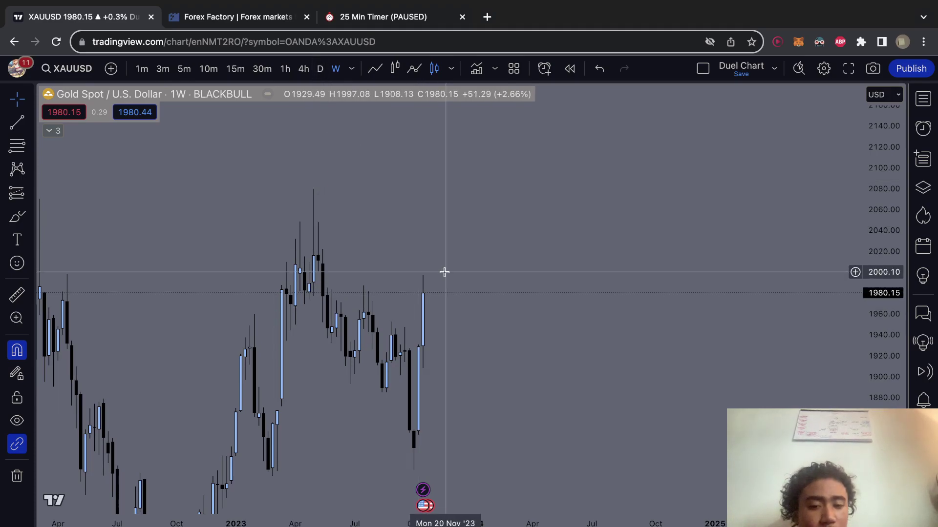
Step: Switch gold to daily candles and draw a level line from the July high to the latest candle near 1980
{"action": "scroll", "coordinate": [444, 272], "scroll_direction": "right", "scroll_amount": 5}
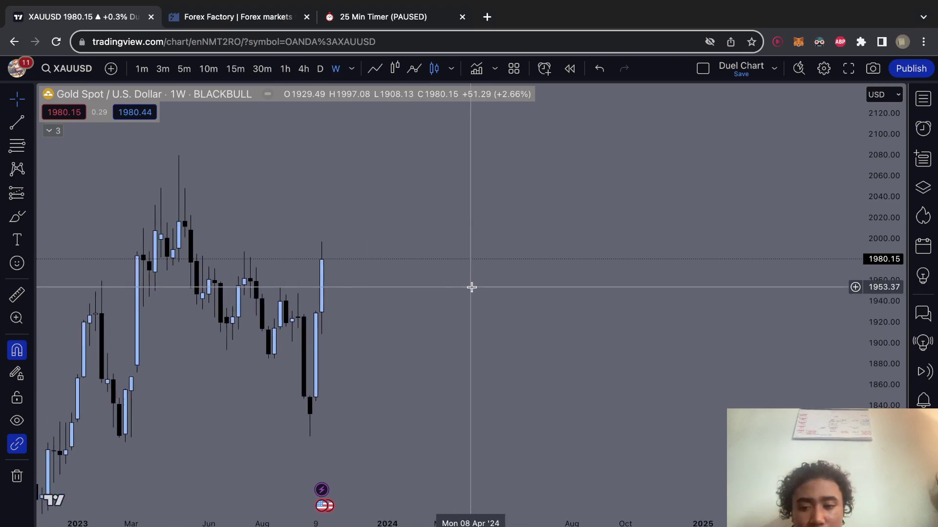
{"action": "scroll", "coordinate": [471, 287], "scroll_direction": "left", "scroll_amount": 2}
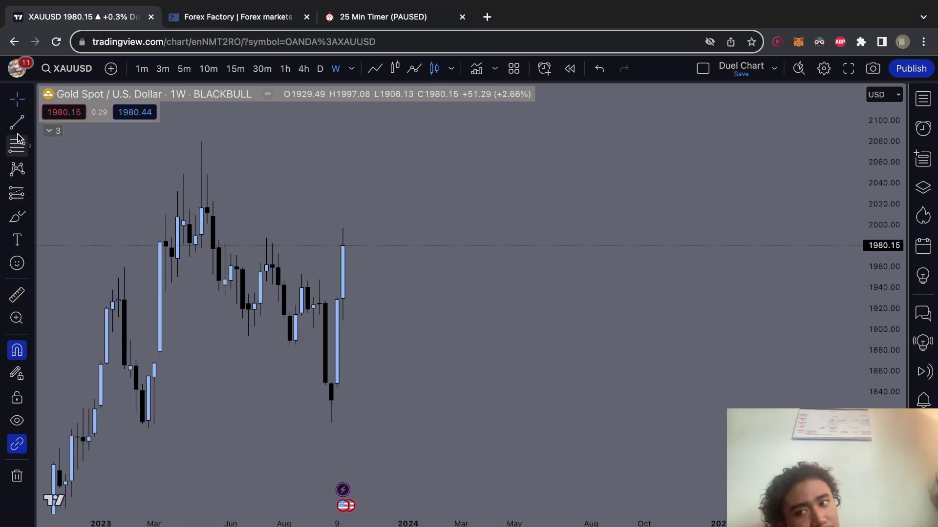
{"action": "left_click", "coordinate": [320, 69]}
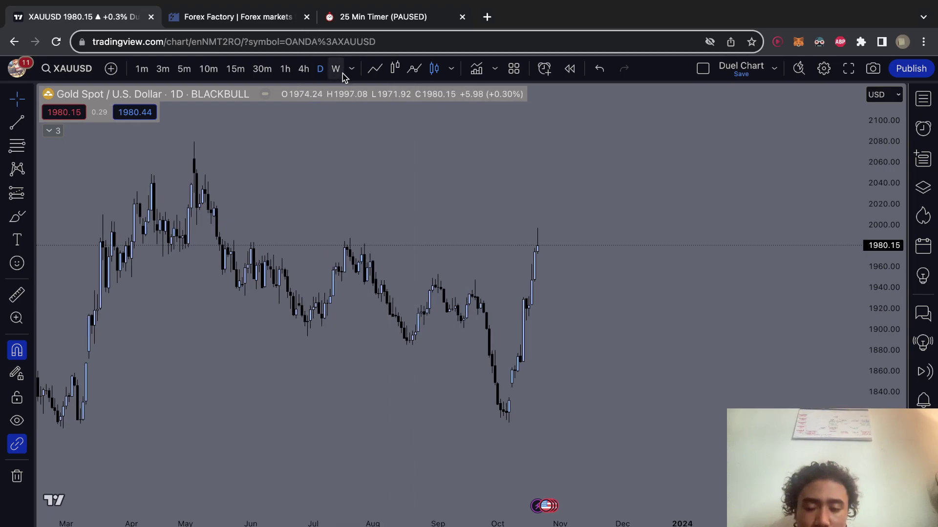
{"action": "scroll", "coordinate": [527, 278], "scroll_direction": "down", "scroll_amount": 1}
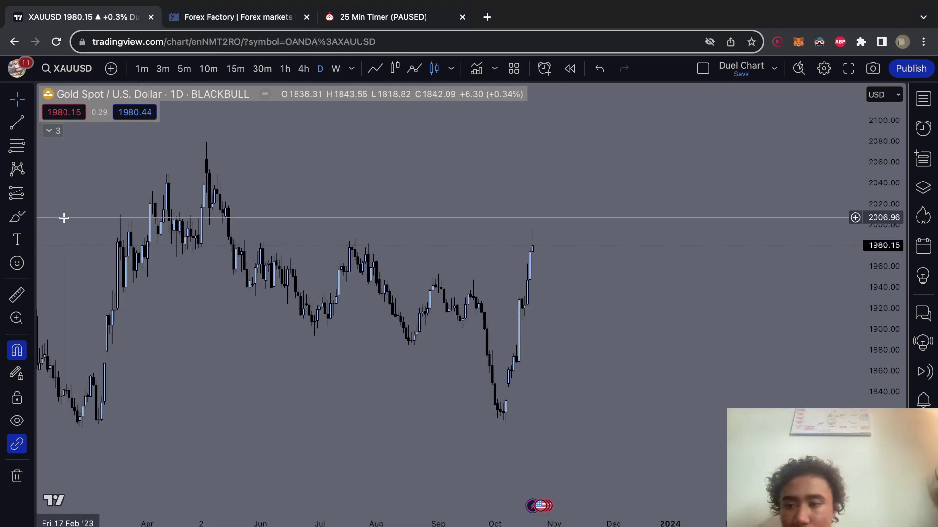
{"action": "left_click", "coordinate": [17, 122]}
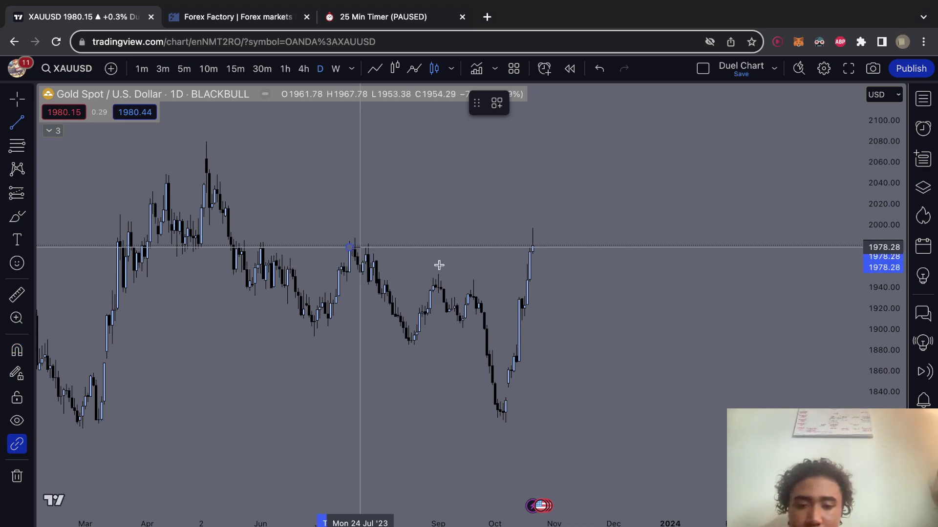
{"action": "left_click", "coordinate": [558, 268]}
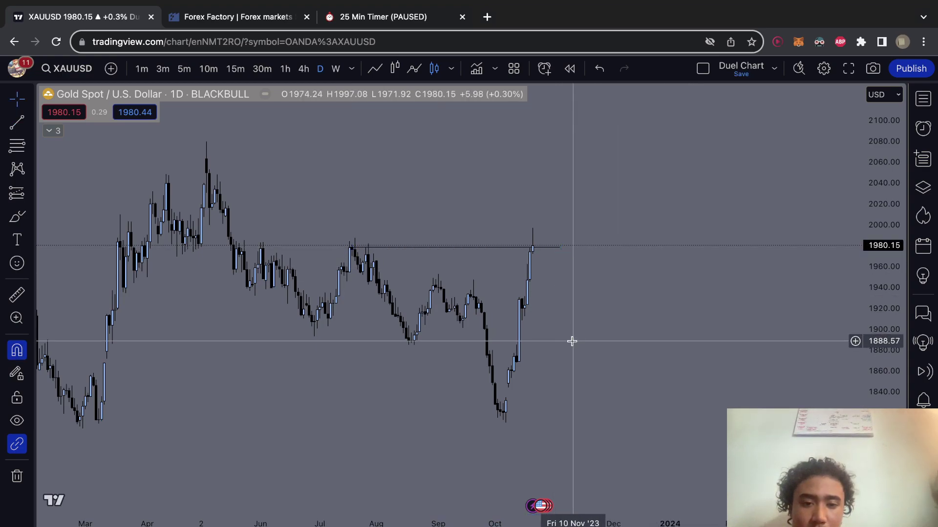
{"action": "scroll", "coordinate": [539, 371], "scroll_direction": "up", "scroll_amount": 3}
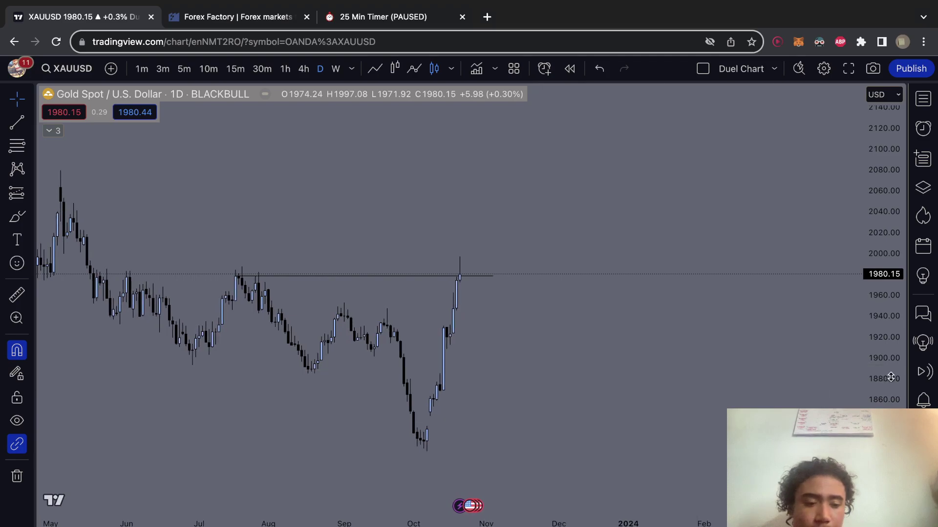
{"action": "left_click_drag", "start_coordinate": [657, 309], "coordinate": [654, 236]}
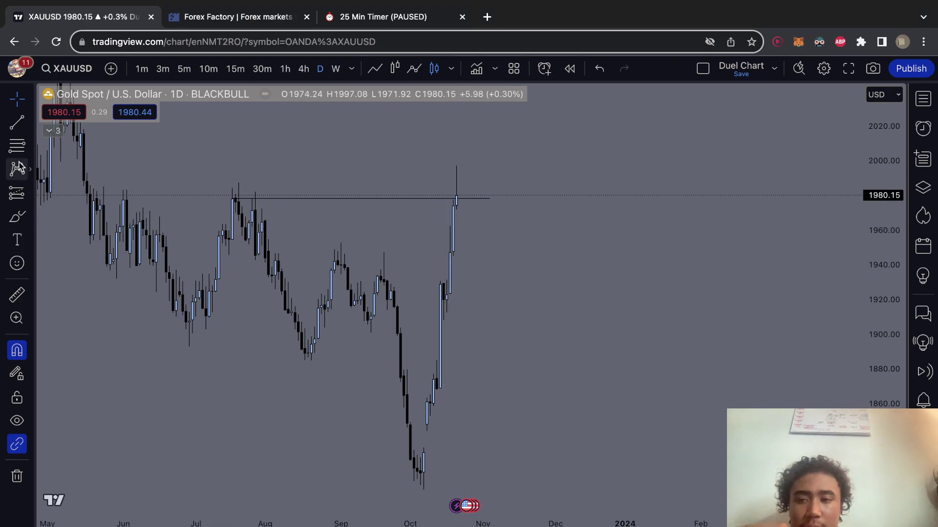
{"action": "left_click", "coordinate": [28, 148]}
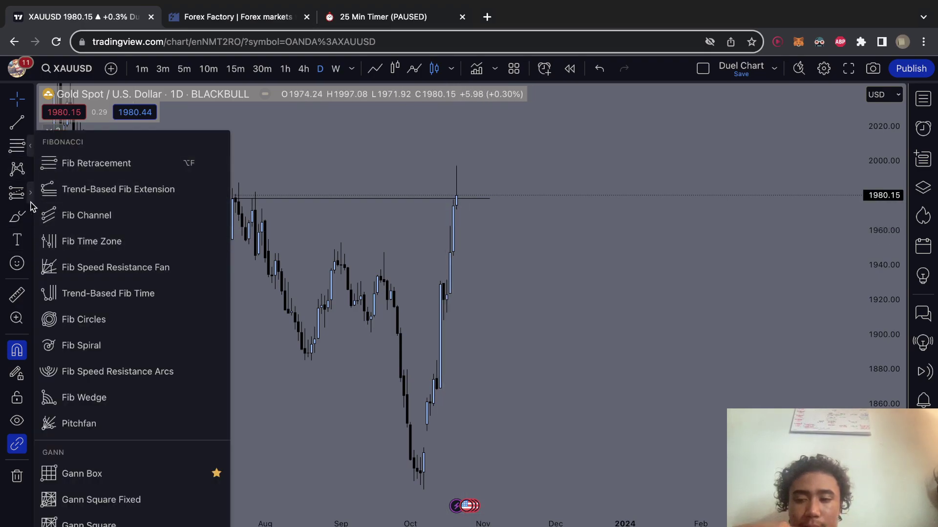
{"action": "left_click", "coordinate": [29, 195]}
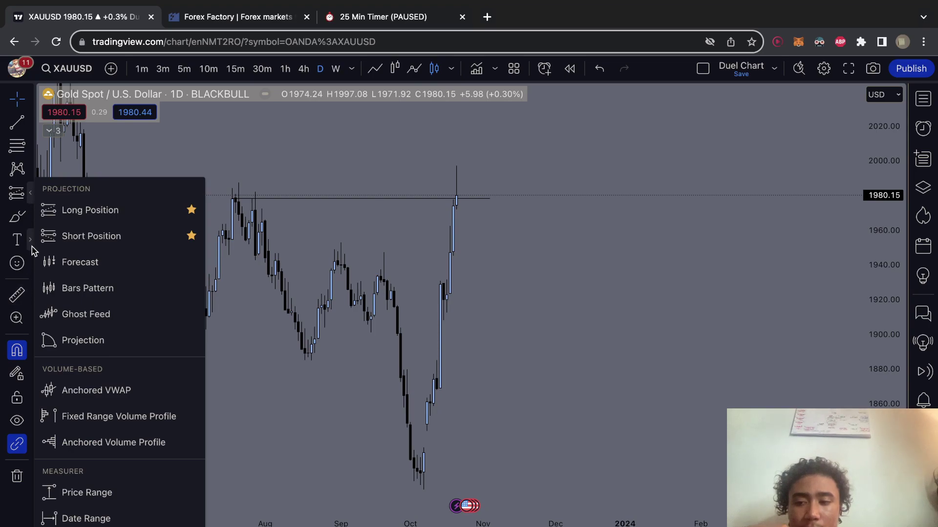
{"action": "left_click", "coordinate": [31, 245]}
{"action": "left_click", "coordinate": [31, 210]}
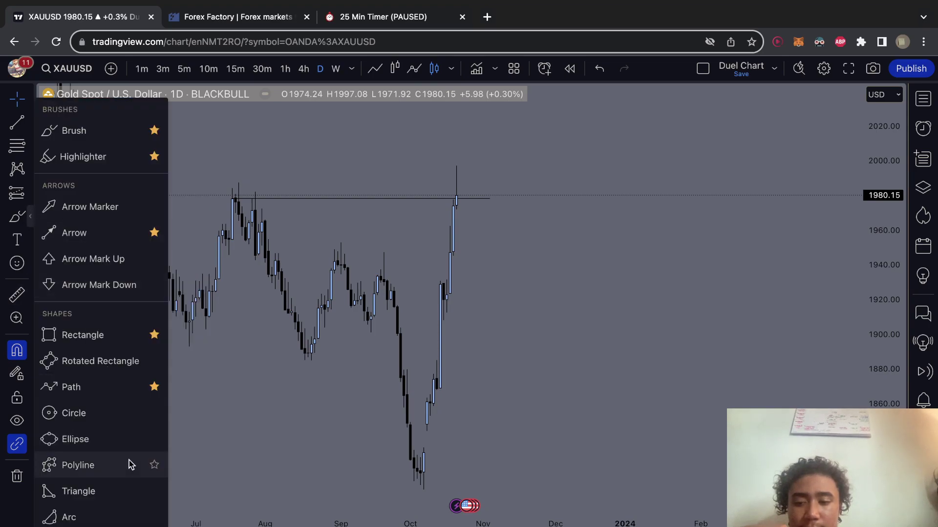
{"action": "left_click", "coordinate": [74, 338]}
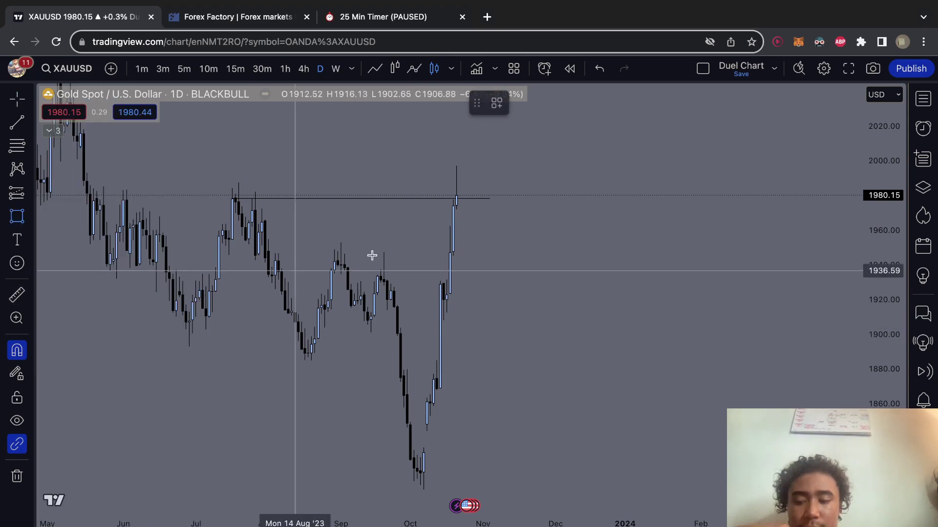
{"action": "left_click", "coordinate": [449, 229]}
{"action": "left_click", "coordinate": [455, 207]}
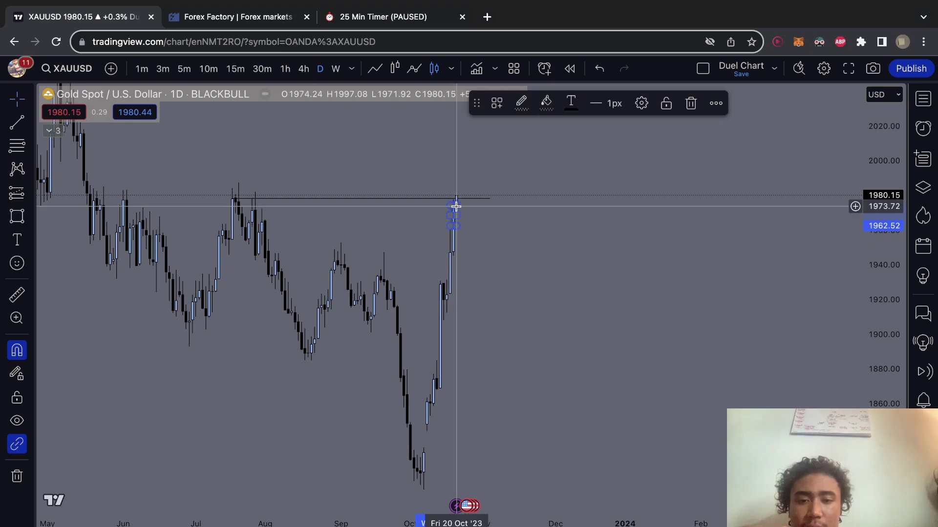
{"action": "left_click_drag", "start_coordinate": [457, 213], "coordinate": [513, 214]}
{"action": "scroll", "coordinate": [519, 260], "scroll_direction": "up", "scroll_amount": 3}
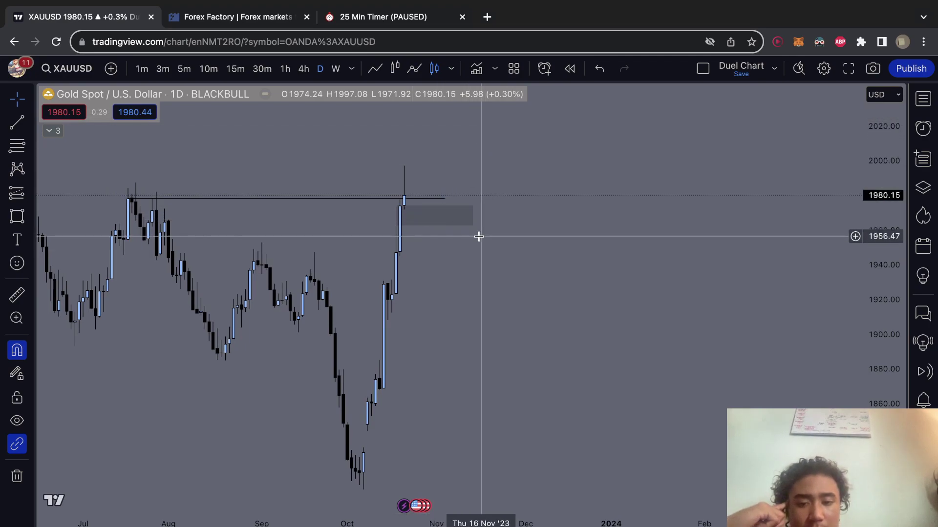
{"action": "scroll", "coordinate": [479, 237], "scroll_direction": "down", "scroll_amount": 1}
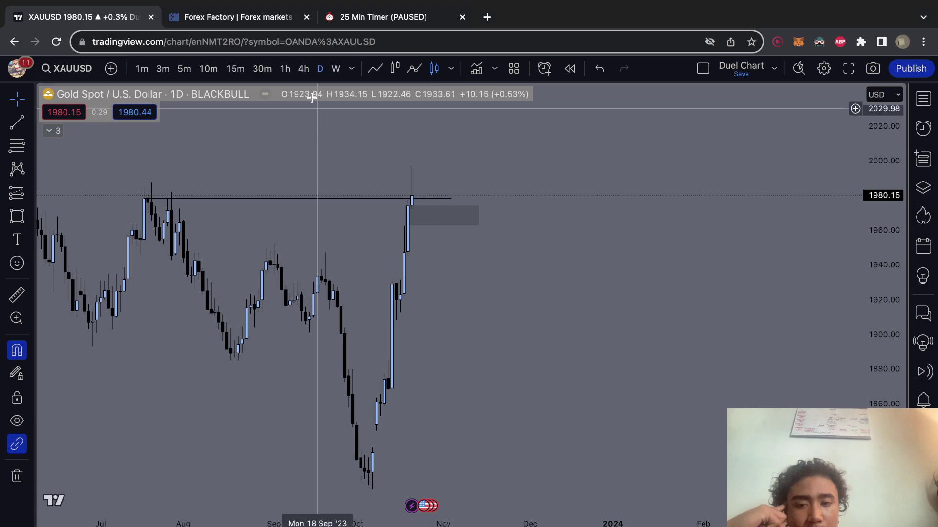
{"action": "left_click_drag", "start_coordinate": [524, 287], "coordinate": [528, 344]}
{"action": "scroll", "coordinate": [528, 345], "scroll_direction": "down", "scroll_amount": 1}
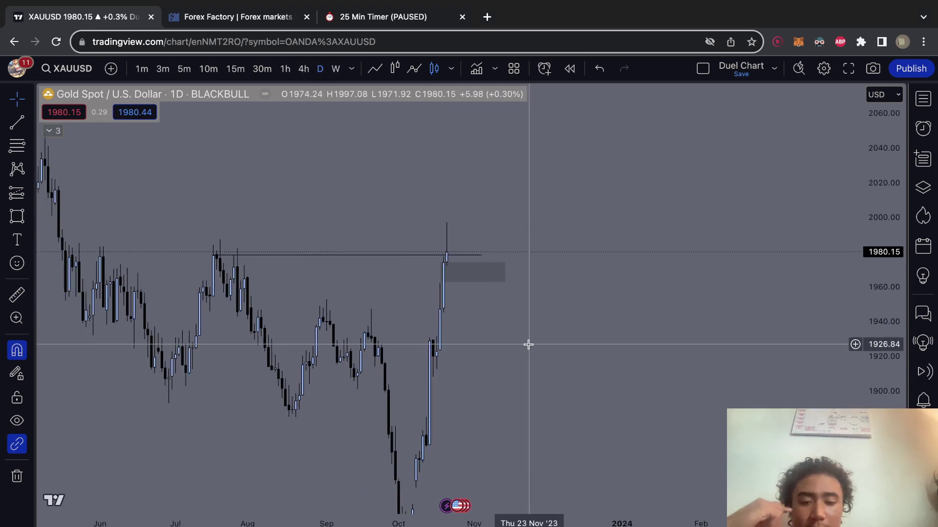
{"action": "scroll", "coordinate": [528, 345], "scroll_direction": "down", "scroll_amount": 1}
Step: Switch gold to the 4-hour timeframe and zoom in on the recent rally
{"action": "left_click", "coordinate": [304, 69]}
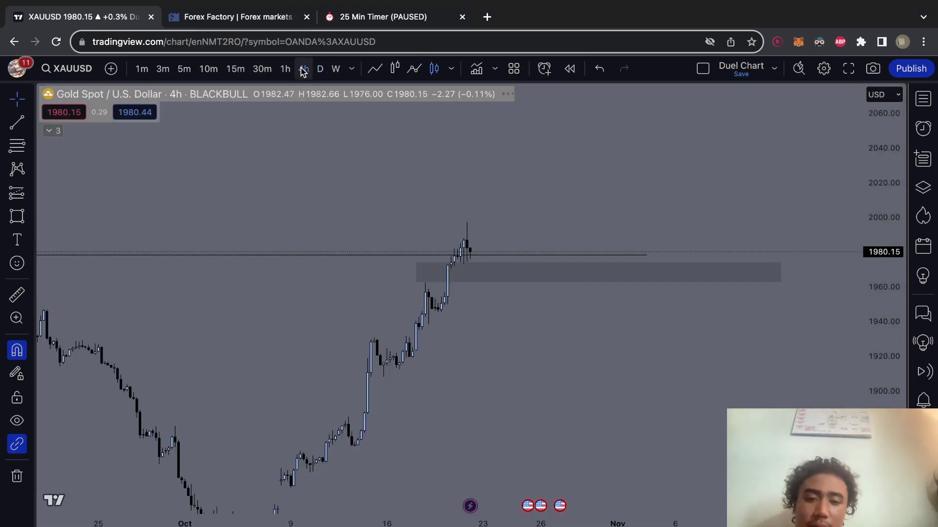
{"action": "scroll", "coordinate": [514, 276], "scroll_direction": "down", "scroll_amount": 2}
{"action": "left_click_drag", "start_coordinate": [882, 363], "coordinate": [833, 142]}
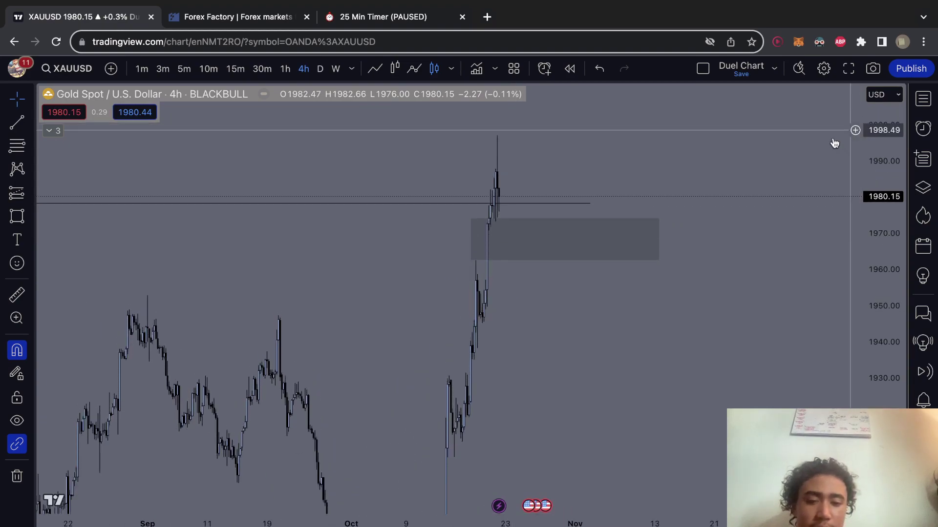
{"action": "scroll", "coordinate": [498, 125], "scroll_direction": "up", "scroll_amount": 4}
{"action": "left_click_drag", "start_coordinate": [498, 125], "coordinate": [500, 198]}
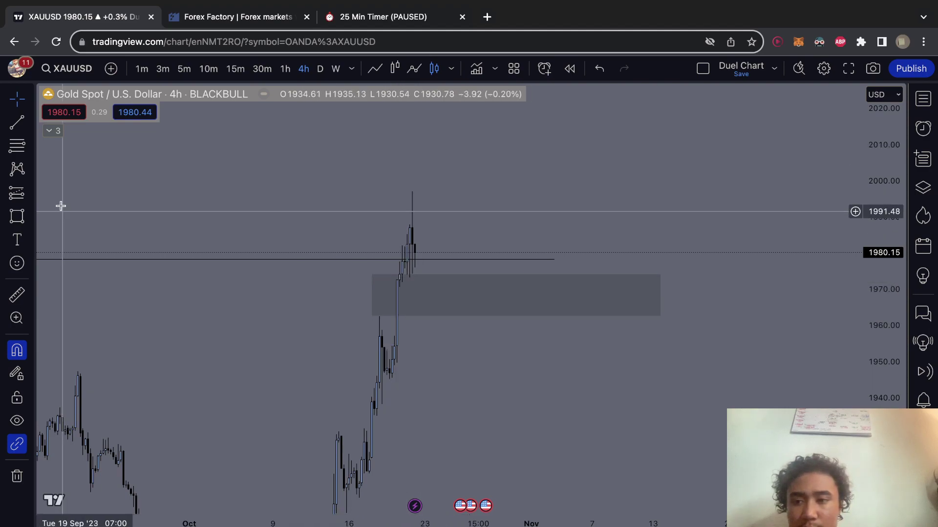
Step: Draw a rectangle zone from about 1957 to 1970.64 and widen it on both sides
{"action": "left_click", "coordinate": [16, 215]}
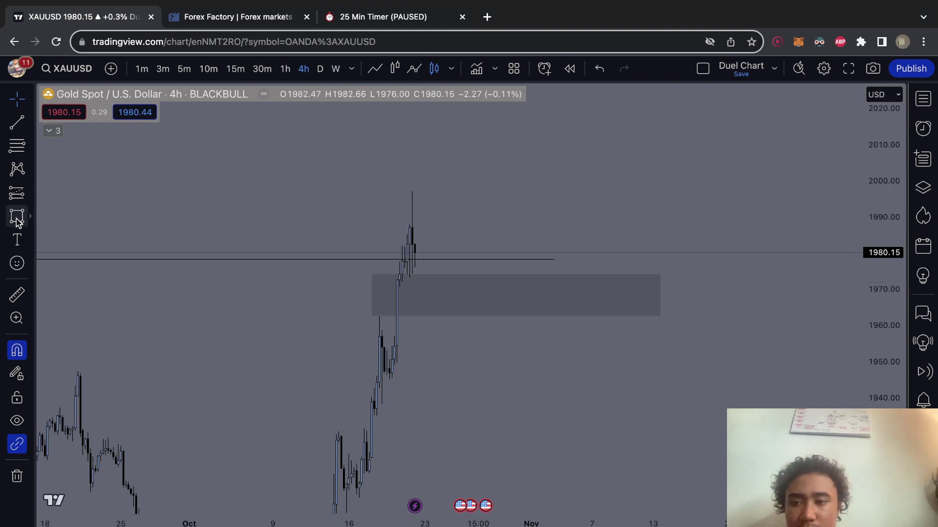
{"action": "left_click", "coordinate": [394, 335]}
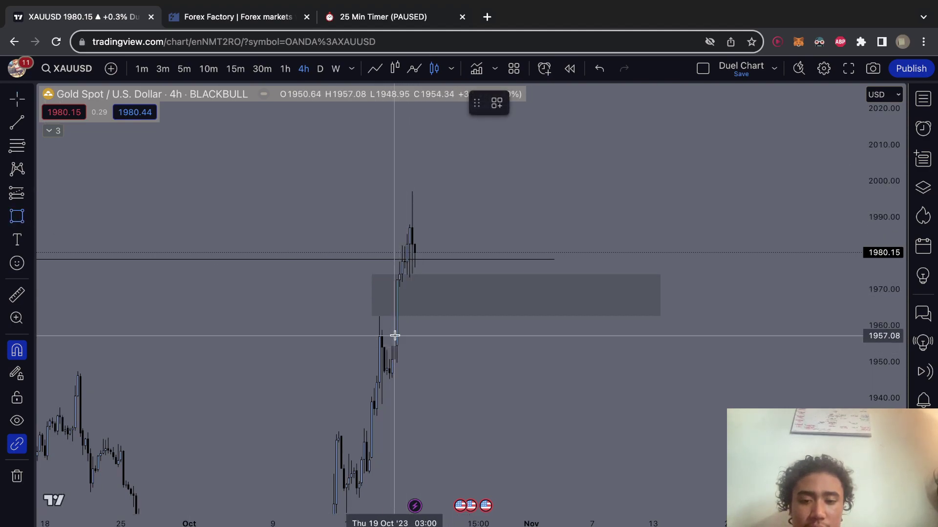
{"action": "left_click", "coordinate": [399, 292]}
{"action": "left_click_drag", "start_coordinate": [399, 311], "coordinate": [584, 312]}
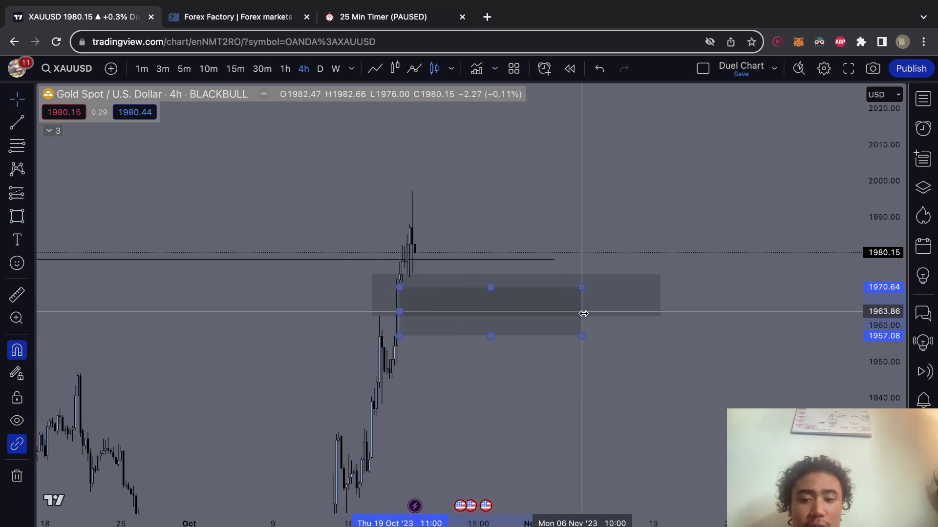
{"action": "left_click", "coordinate": [501, 225]}
{"action": "left_click", "coordinate": [401, 322]}
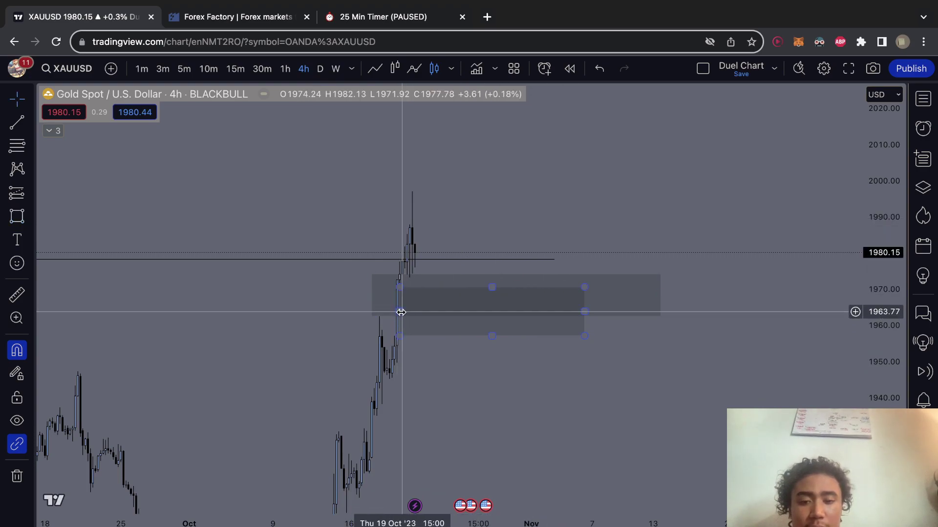
{"action": "left_click_drag", "start_coordinate": [399, 311], "coordinate": [365, 310]}
{"action": "left_click", "coordinate": [531, 235]}
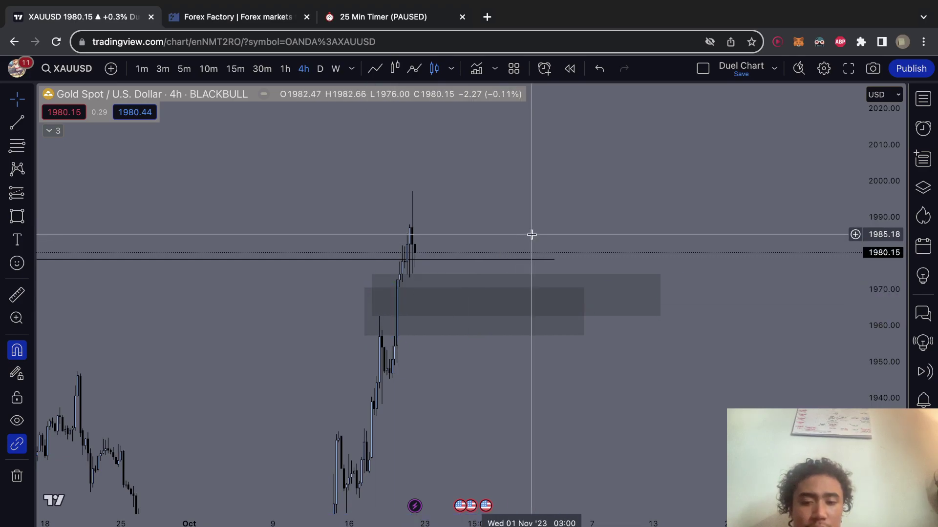
{"action": "left_click_drag", "start_coordinate": [531, 234], "coordinate": [573, 128]}
{"action": "scroll", "coordinate": [523, 214], "scroll_direction": "left", "scroll_amount": 15}
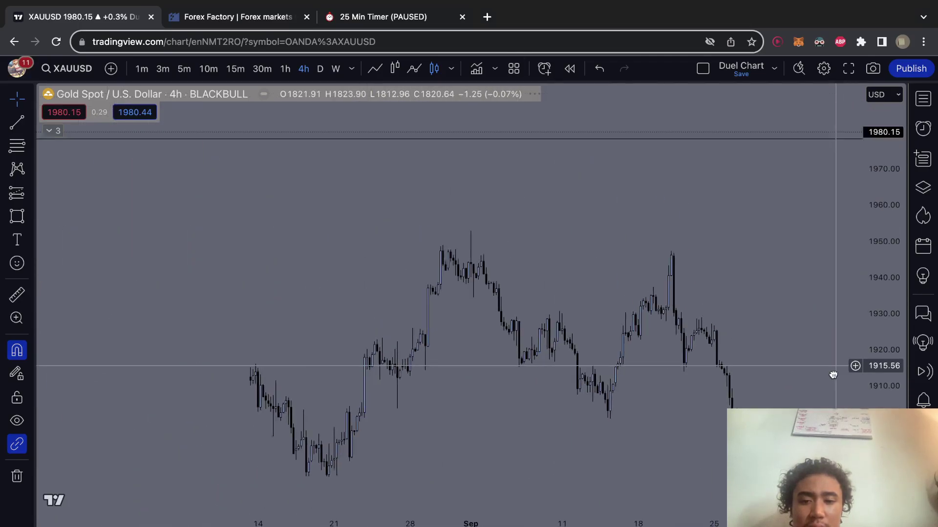
{"action": "left_click_drag", "start_coordinate": [542, 254], "coordinate": [731, 144]}
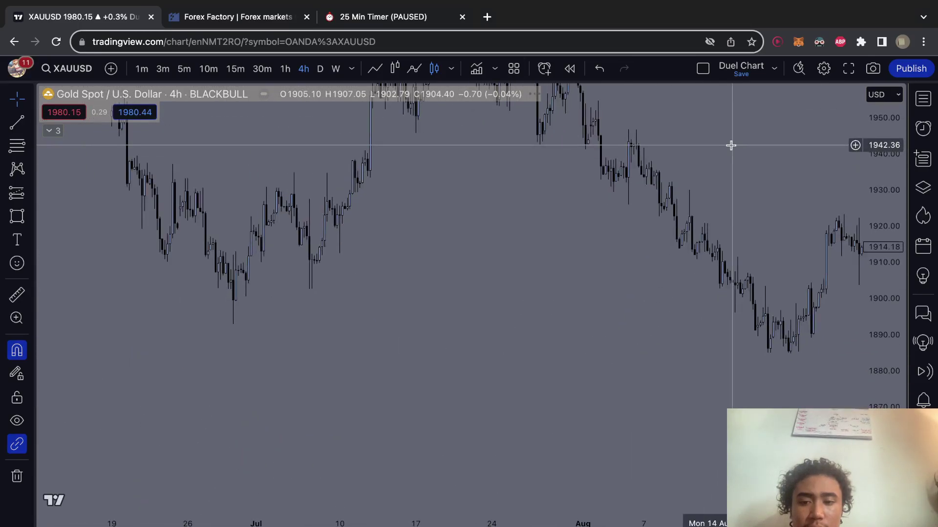
{"action": "left_click_drag", "start_coordinate": [479, 245], "coordinate": [486, 384]}
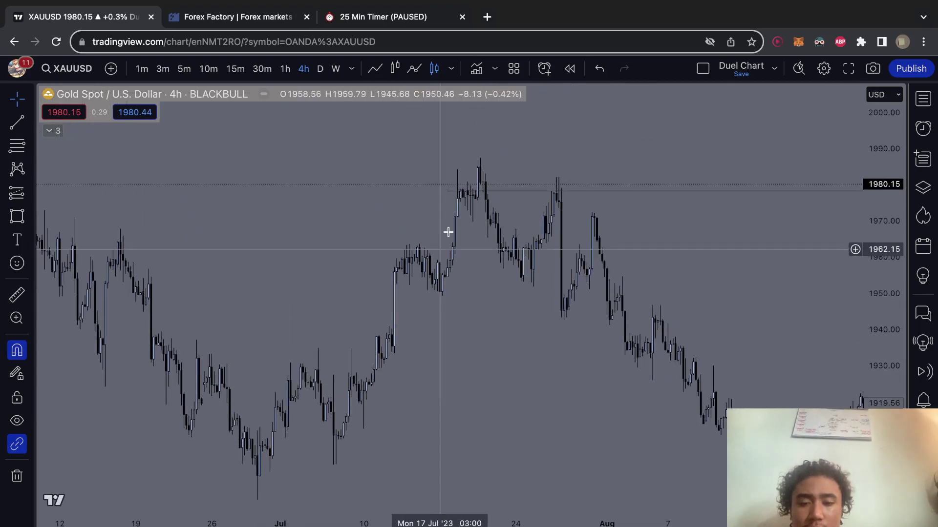
{"action": "left_click_drag", "start_coordinate": [353, 347], "coordinate": [684, 425]}
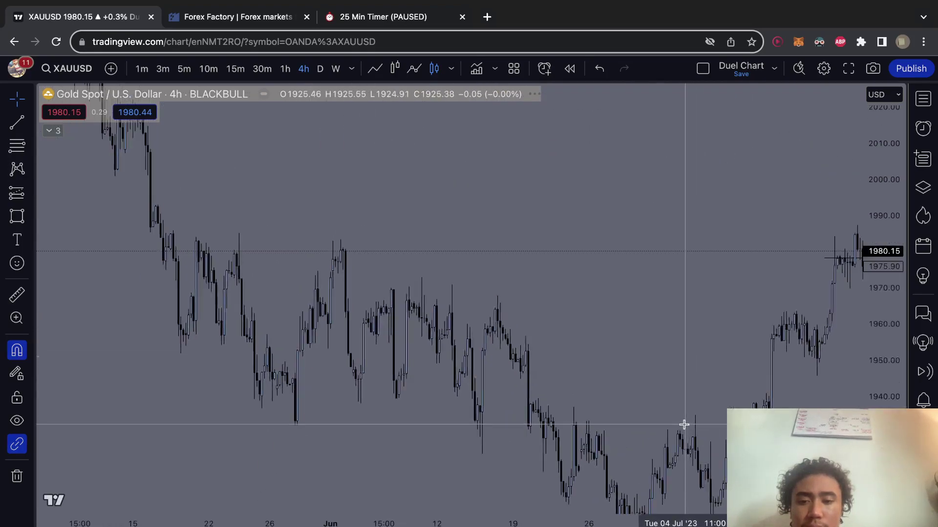
{"action": "left_click_drag", "start_coordinate": [331, 251], "coordinate": [617, 475]}
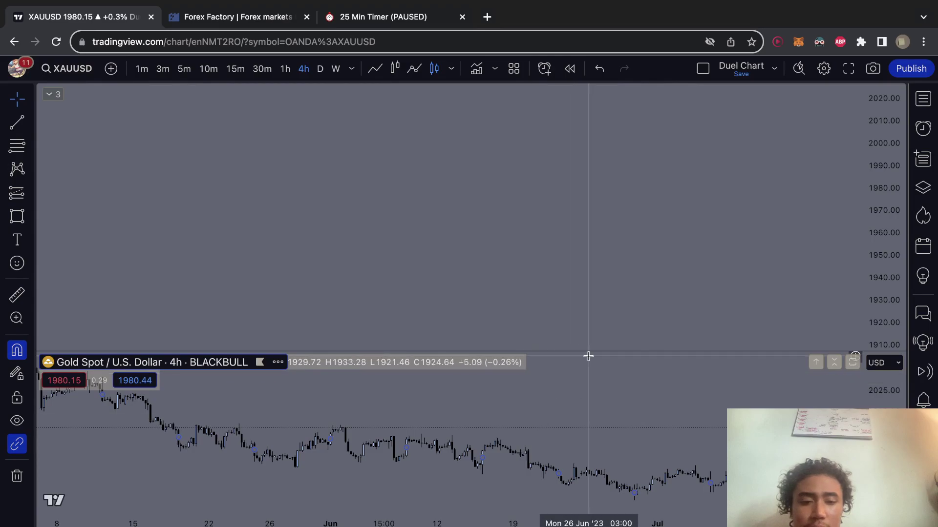
{"action": "key", "text": "super+z"}
{"action": "scroll", "coordinate": [302, 259], "scroll_direction": "right", "scroll_amount": 15}
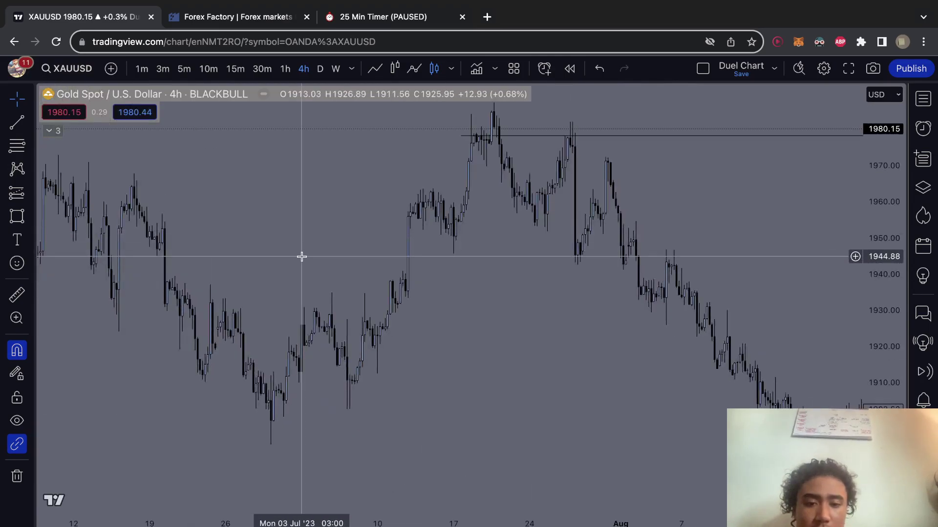
{"action": "scroll", "coordinate": [301, 261], "scroll_direction": "right", "scroll_amount": 10}
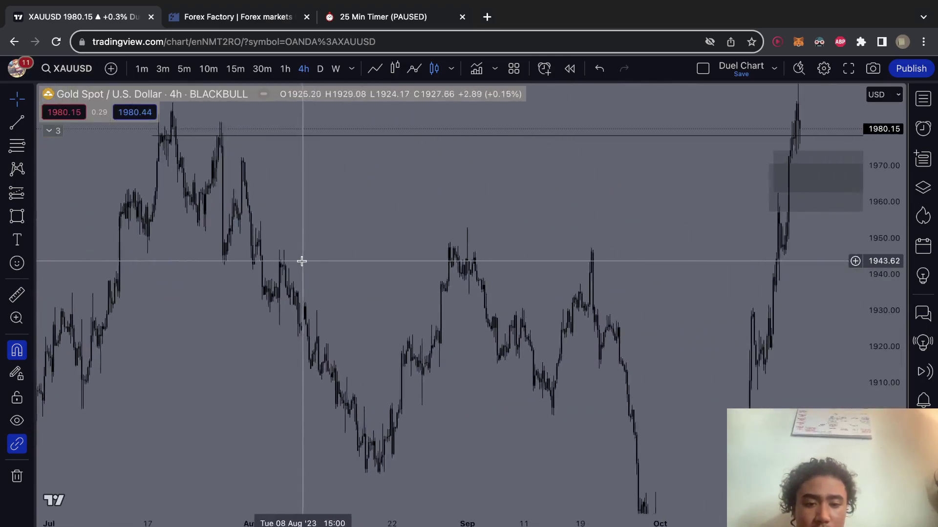
{"action": "left_click_drag", "start_coordinate": [376, 325], "coordinate": [208, 283]}
{"action": "scroll", "coordinate": [536, 373], "scroll_direction": "right", "scroll_amount": 3}
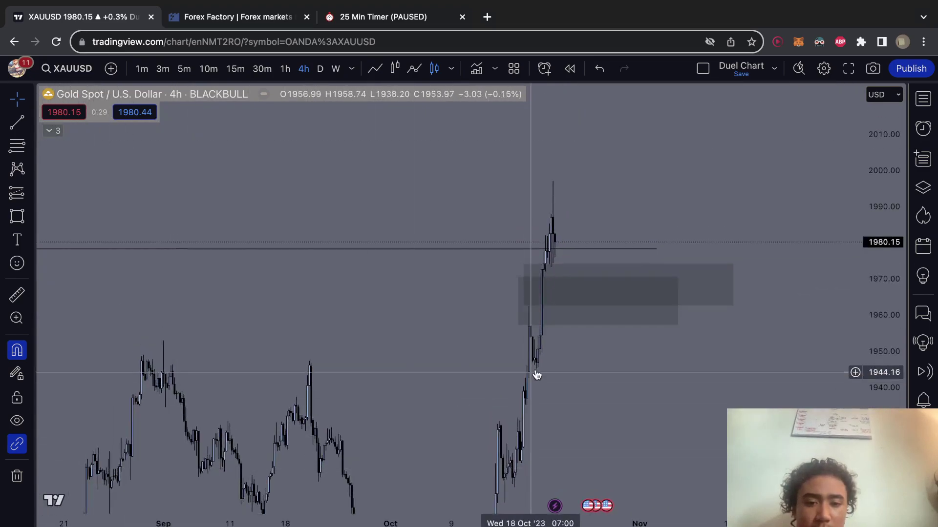
{"action": "scroll", "coordinate": [530, 297], "scroll_direction": "left", "scroll_amount": 5}
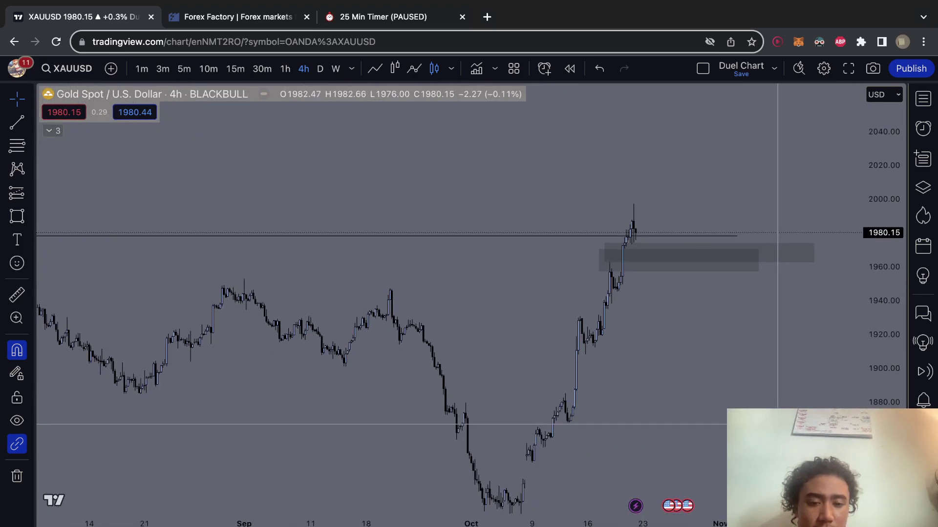
{"action": "scroll", "coordinate": [409, 408], "scroll_direction": "left", "scroll_amount": 15}
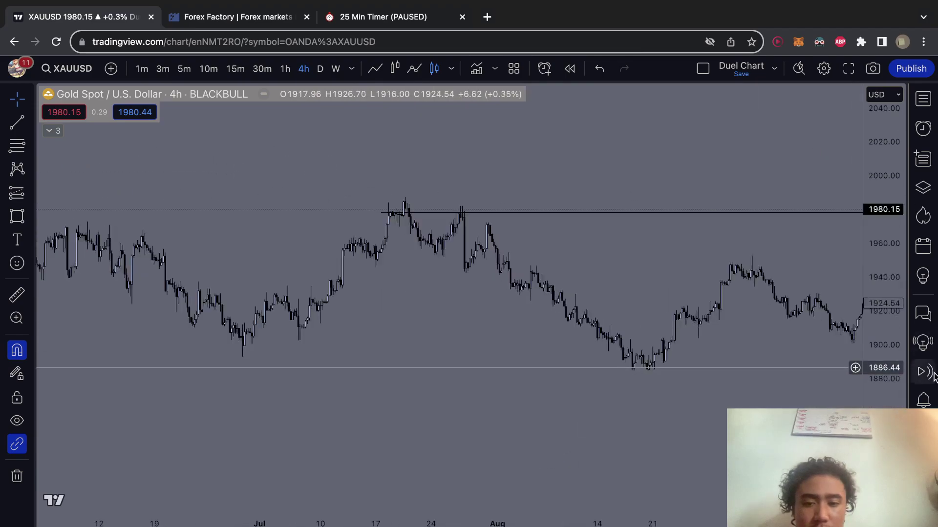
{"action": "scroll", "coordinate": [373, 244], "scroll_direction": "left", "scroll_amount": 15}
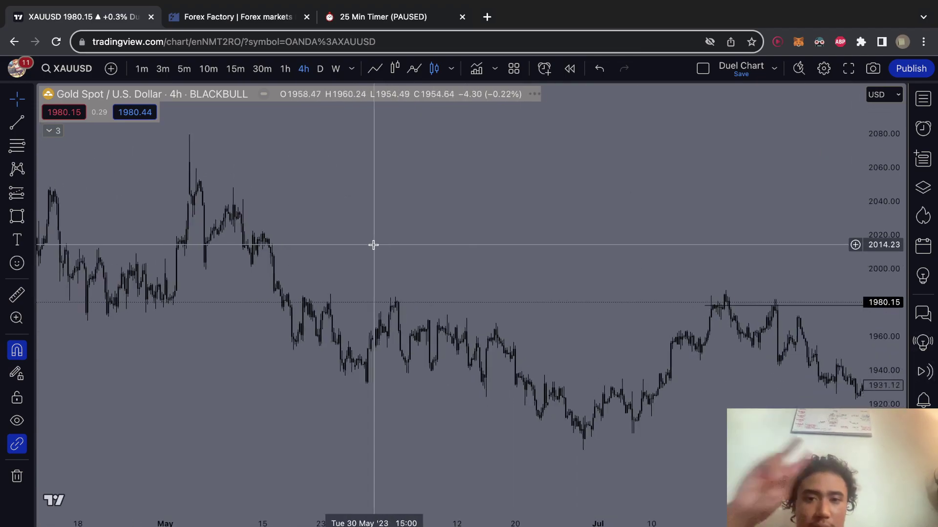
{"action": "scroll", "coordinate": [373, 244], "scroll_direction": "left", "scroll_amount": 15}
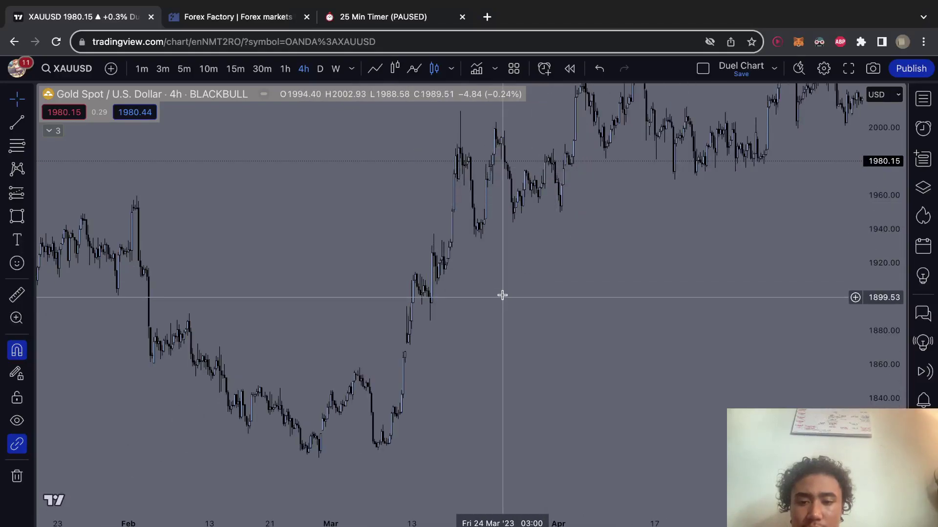
{"action": "left_click_drag", "start_coordinate": [509, 271], "coordinate": [339, 316]}
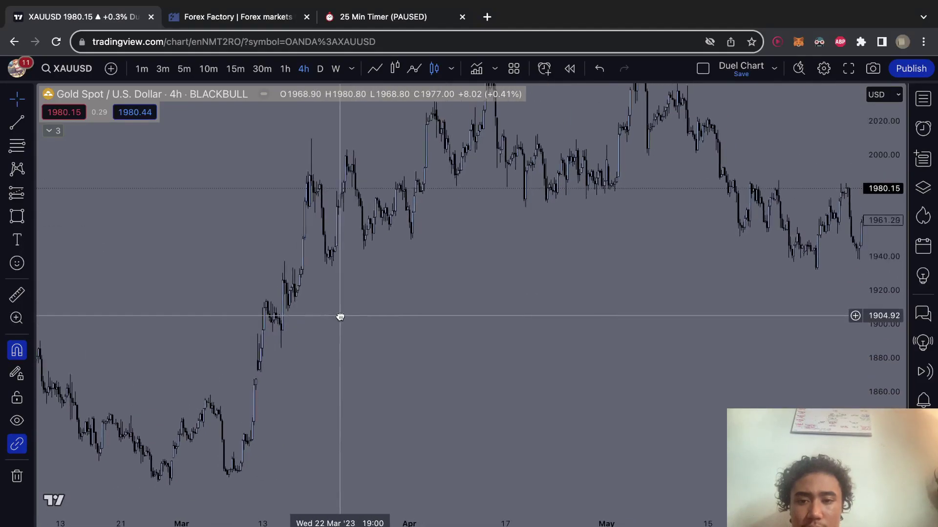
Step: Measure the March rally from the early-March low to its high
{"action": "left_click", "coordinate": [14, 297]}
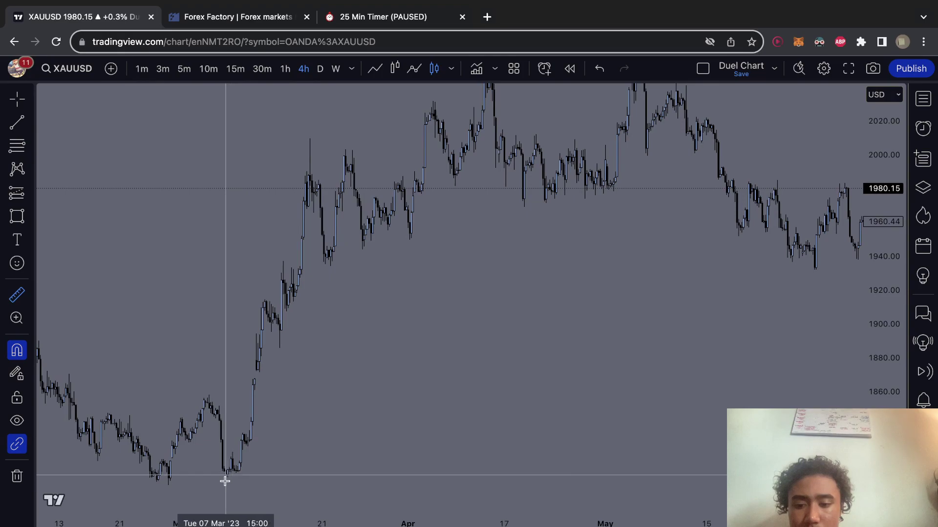
{"action": "left_click", "coordinate": [225, 475]}
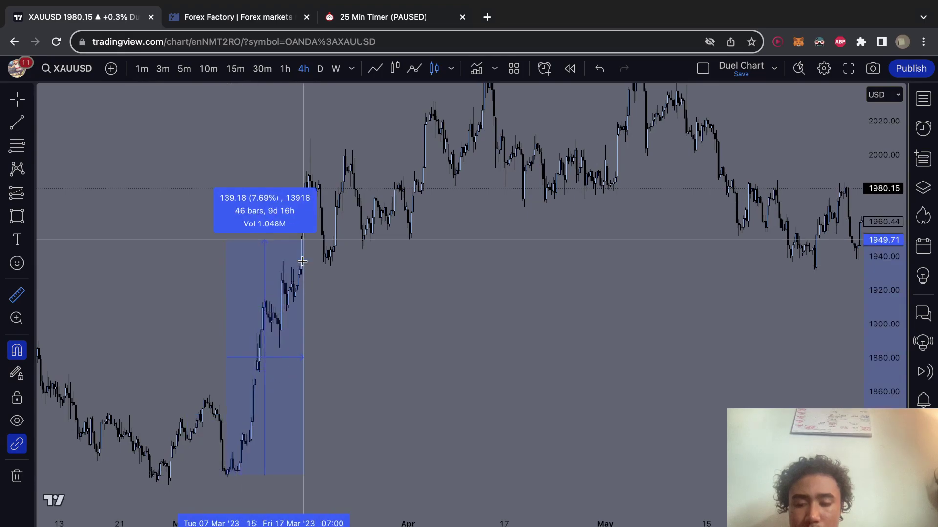
{"action": "left_click", "coordinate": [311, 138]}
Step: Measure the October rally from its low to its high: 186.74 (10.32%) over 61 bars
{"action": "scroll", "coordinate": [278, 348], "scroll_direction": "right", "scroll_amount": 15}
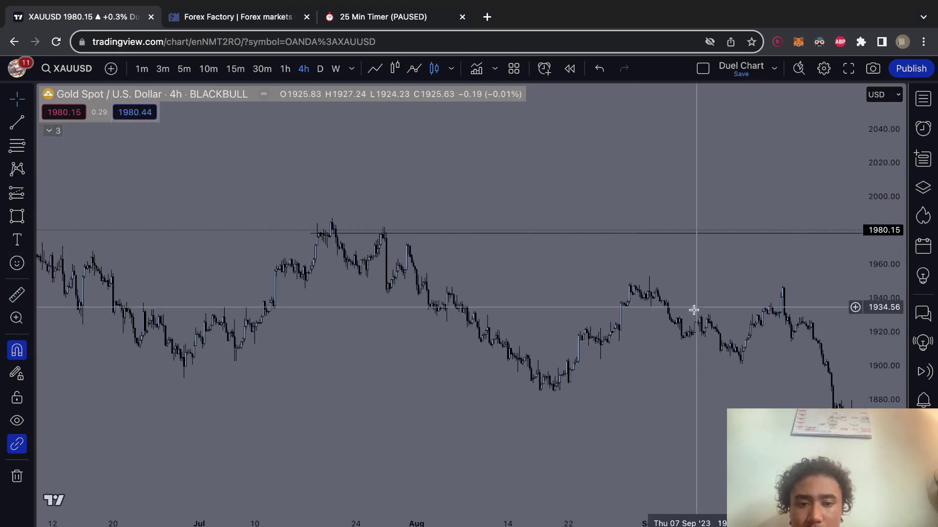
{"action": "scroll", "coordinate": [506, 274], "scroll_direction": "right", "scroll_amount": 15}
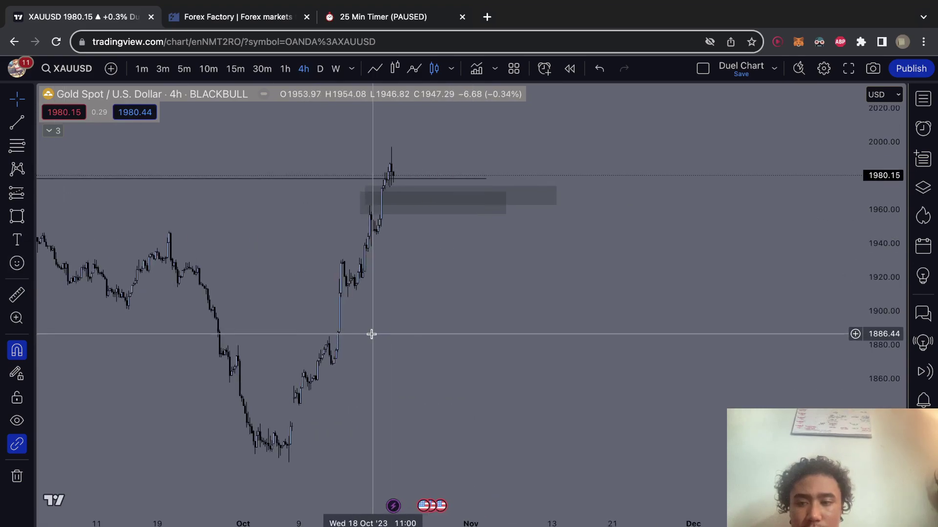
{"action": "left_click", "coordinate": [17, 294]}
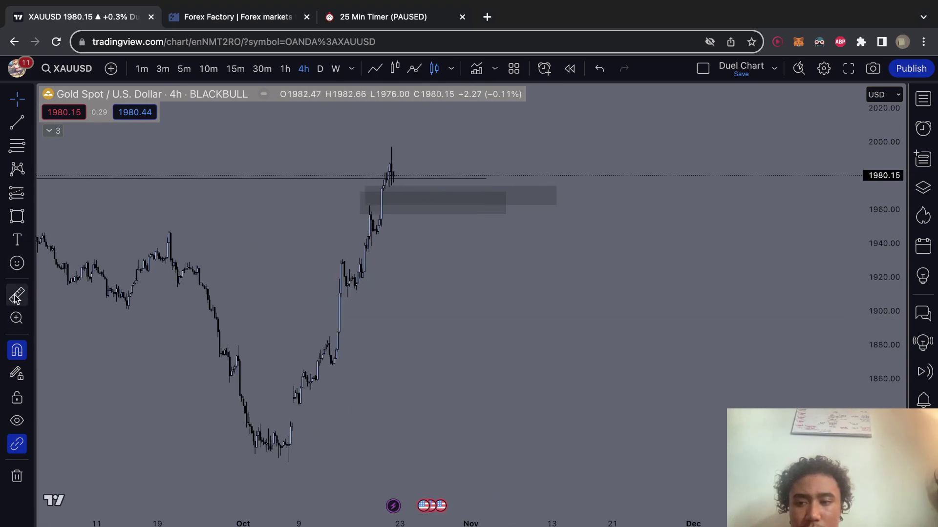
{"action": "left_click", "coordinate": [289, 466]}
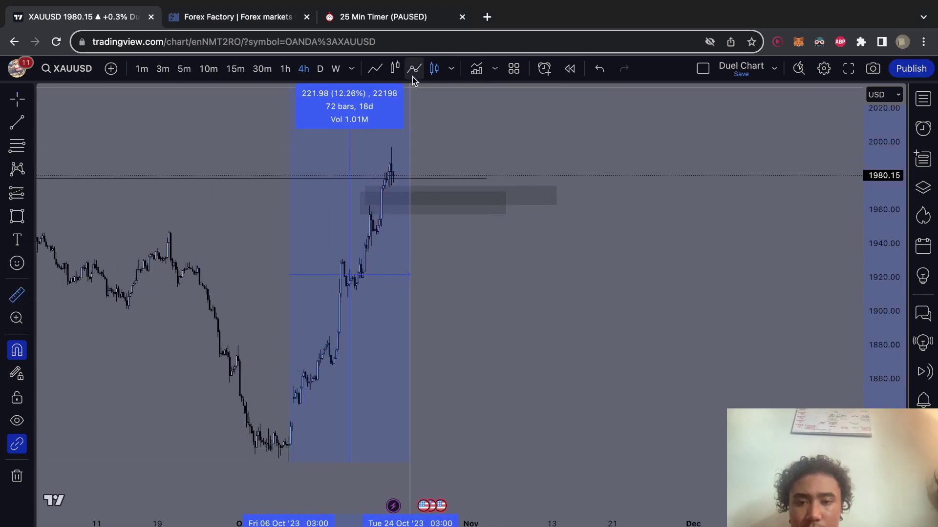
{"action": "left_click", "coordinate": [392, 142]}
Step: Dismiss the price measurement, then stretch and recentre the chart on the latest rally
{"action": "left_click", "coordinate": [479, 308]}
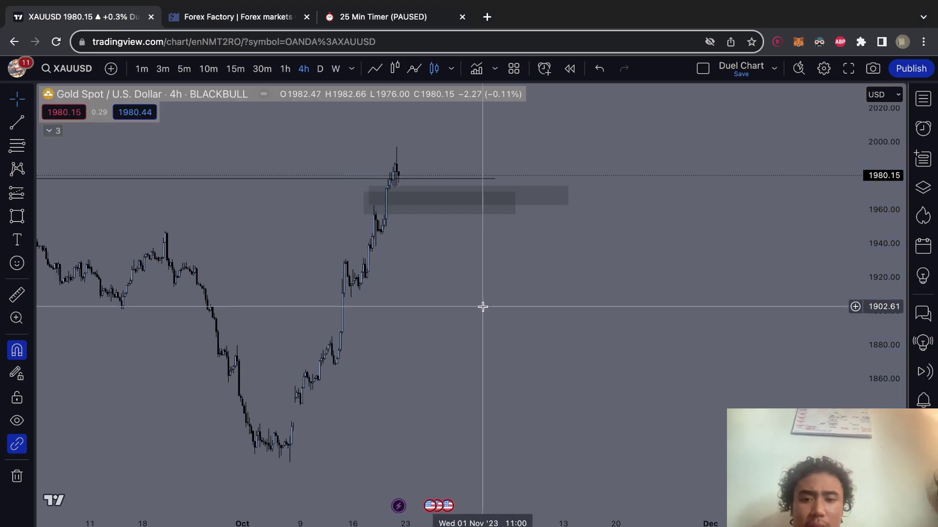
{"action": "scroll", "coordinate": [684, 298], "scroll_direction": "up", "scroll_amount": 3}
{"action": "left_click_drag", "start_coordinate": [888, 319], "coordinate": [889, 264]}
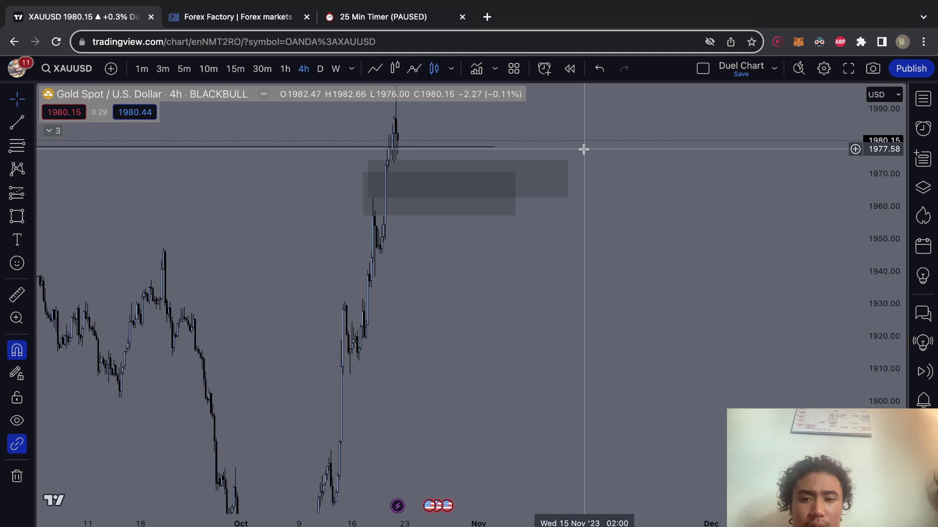
{"action": "scroll", "coordinate": [584, 148], "scroll_direction": "up", "scroll_amount": 2}
{"action": "left_click_drag", "start_coordinate": [584, 148], "coordinate": [612, 271]}
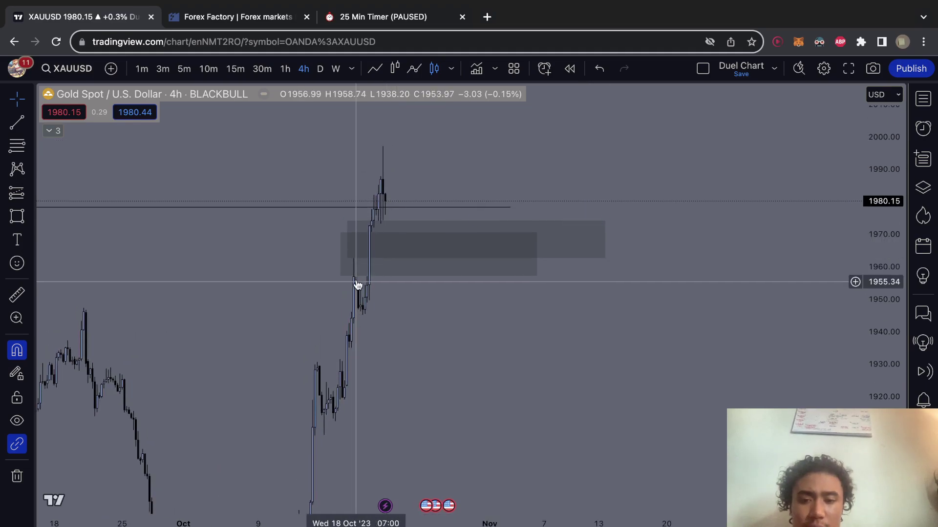
Step: Put the gold chart on daily candles and compress the price scale to show a wider range
{"action": "left_click", "coordinate": [321, 68]}
{"action": "left_click", "coordinate": [304, 69]}
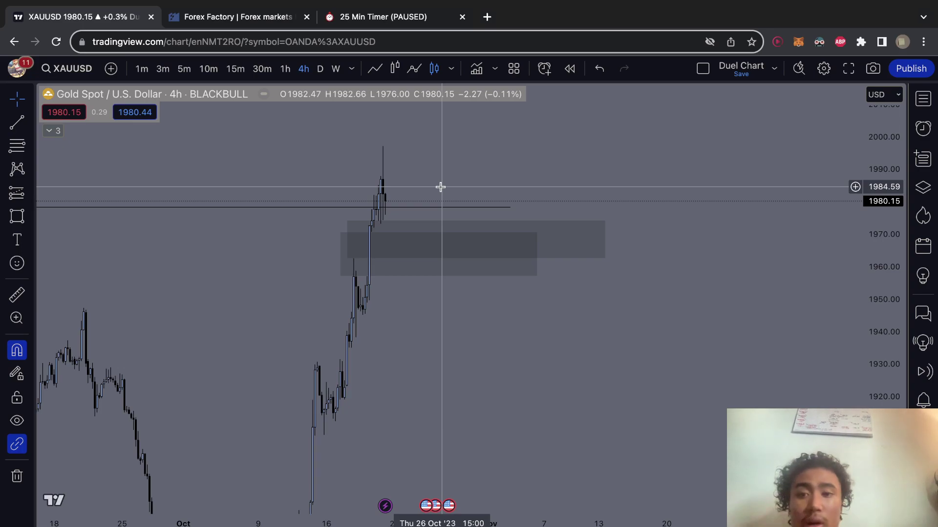
{"action": "left_click", "coordinate": [321, 69]}
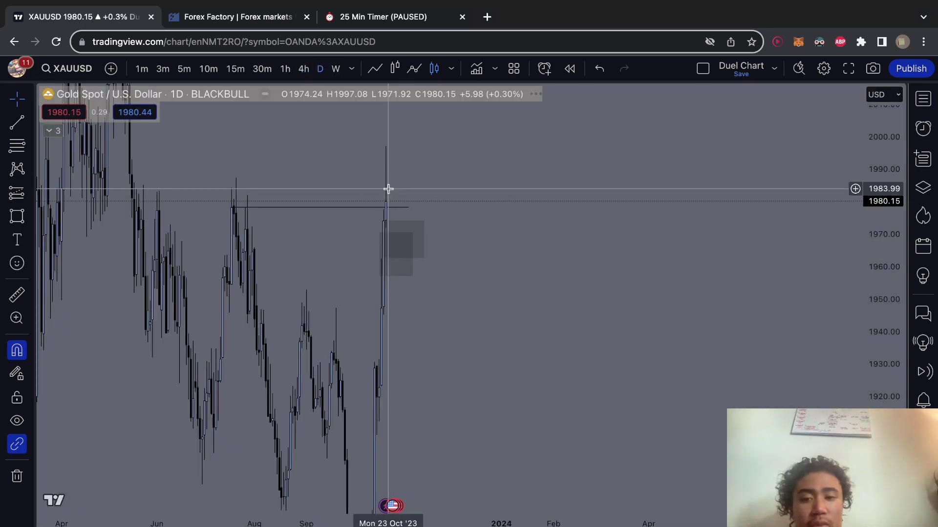
{"action": "left_click_drag", "start_coordinate": [844, 203], "coordinate": [827, 270]}
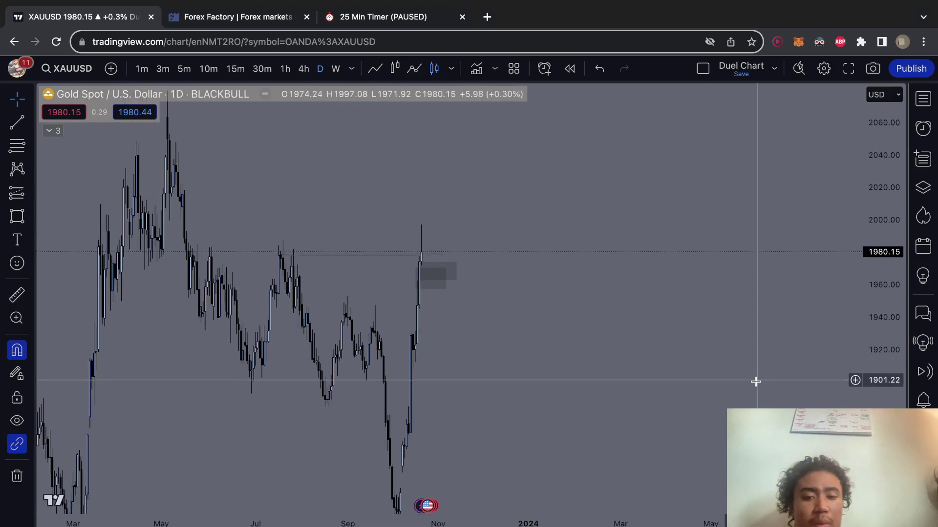
{"action": "scroll", "coordinate": [671, 300], "scroll_direction": "up", "scroll_amount": 2}
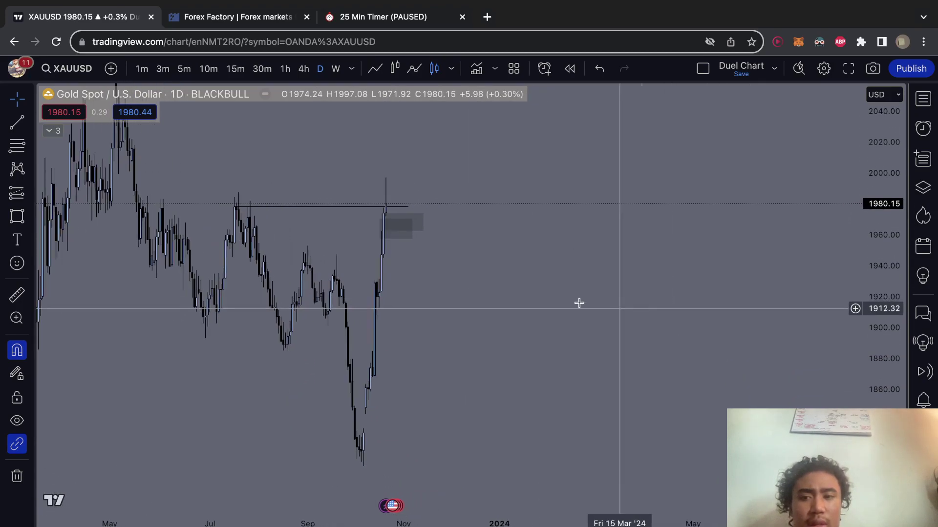
Step: Show weekly gold candles with the price scale compressed to roughly 1840–2060
{"action": "left_click", "coordinate": [337, 69]}
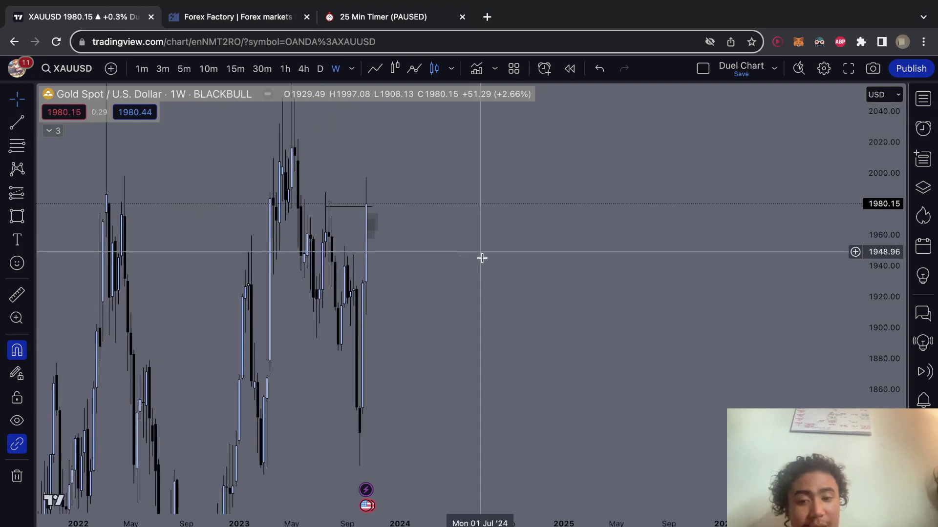
{"action": "scroll", "coordinate": [496, 275], "scroll_direction": "up", "scroll_amount": 1}
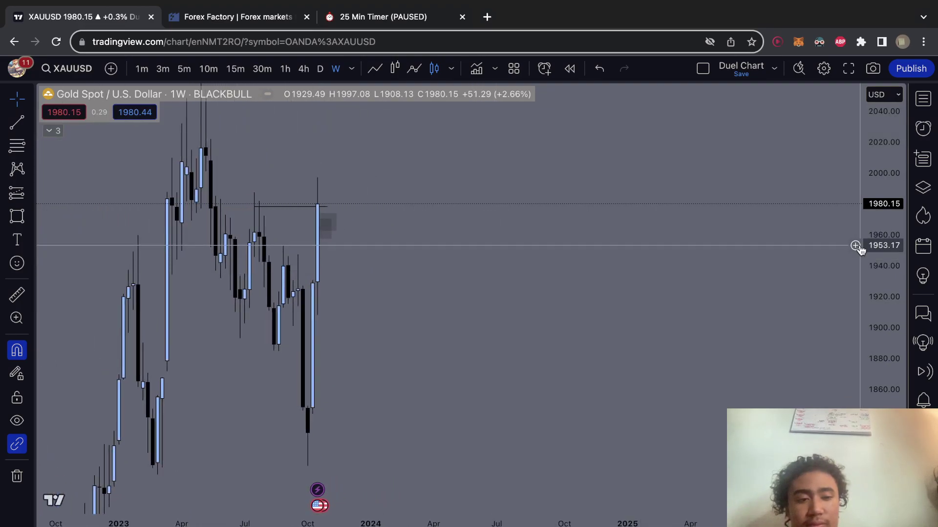
{"action": "left_click_drag", "start_coordinate": [887, 200], "coordinate": [852, 282]}
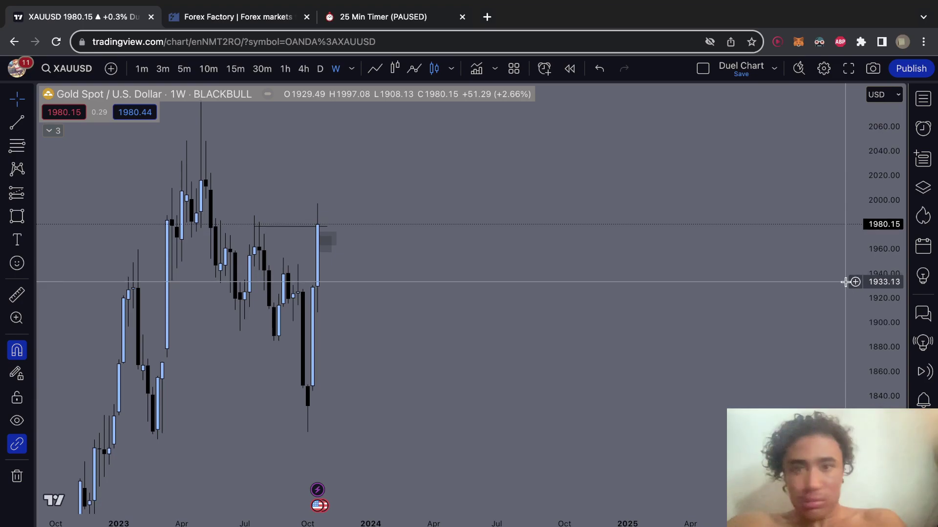
{"action": "key", "text": "ctrl+Up"}
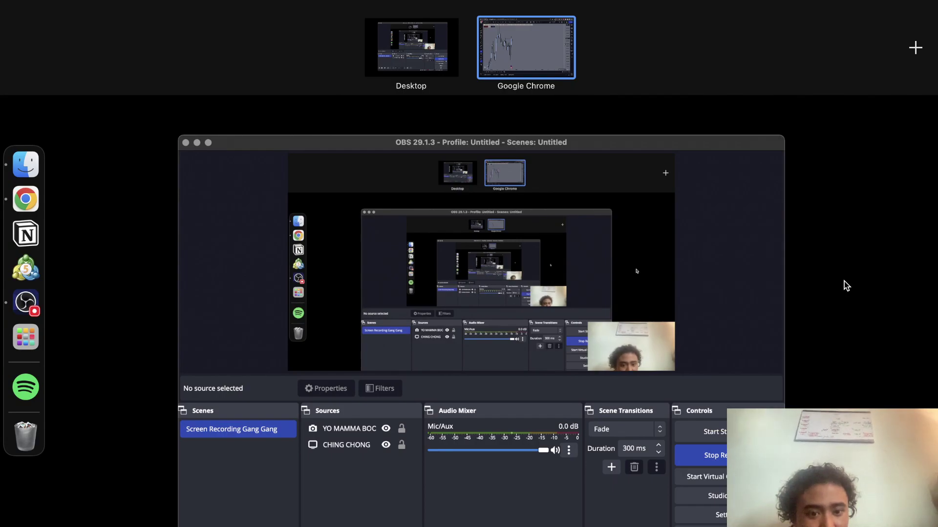
{"action": "key", "text": "ctrl+Up"}
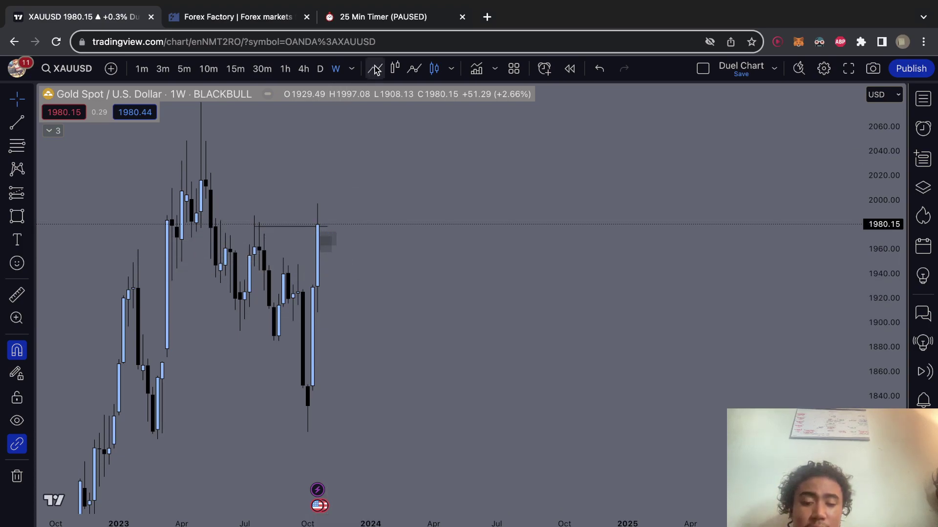
{"action": "left_click_drag", "start_coordinate": [414, 296], "coordinate": [415, 291]}
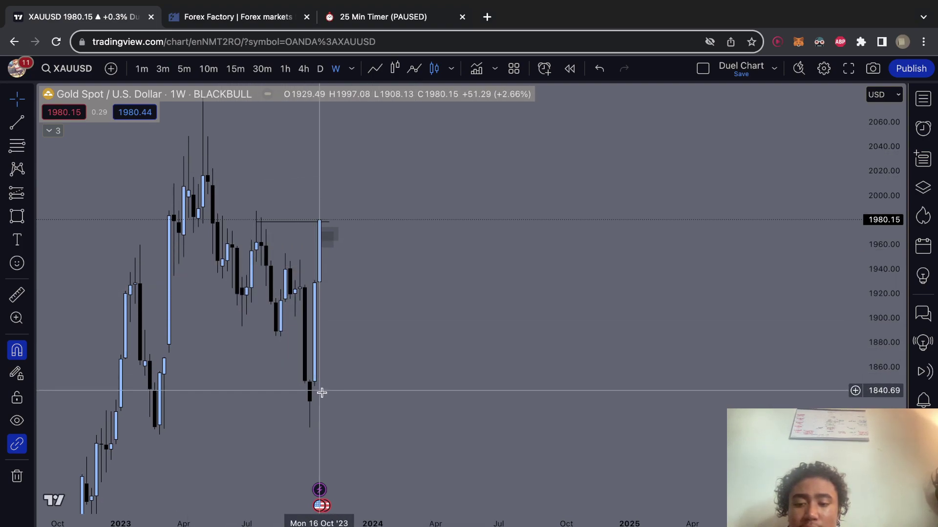
{"action": "left_click_drag", "start_coordinate": [354, 396], "coordinate": [357, 362]}
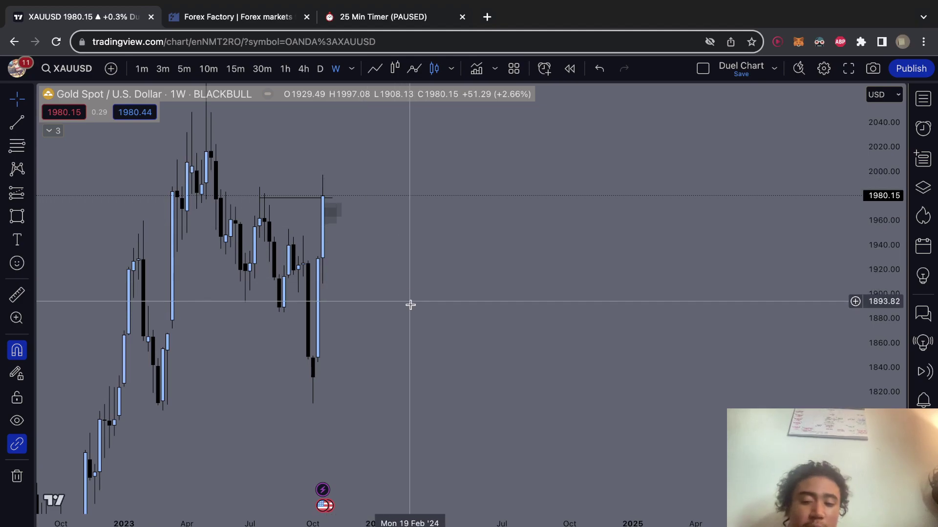
{"action": "left_click_drag", "start_coordinate": [396, 324], "coordinate": [424, 295]}
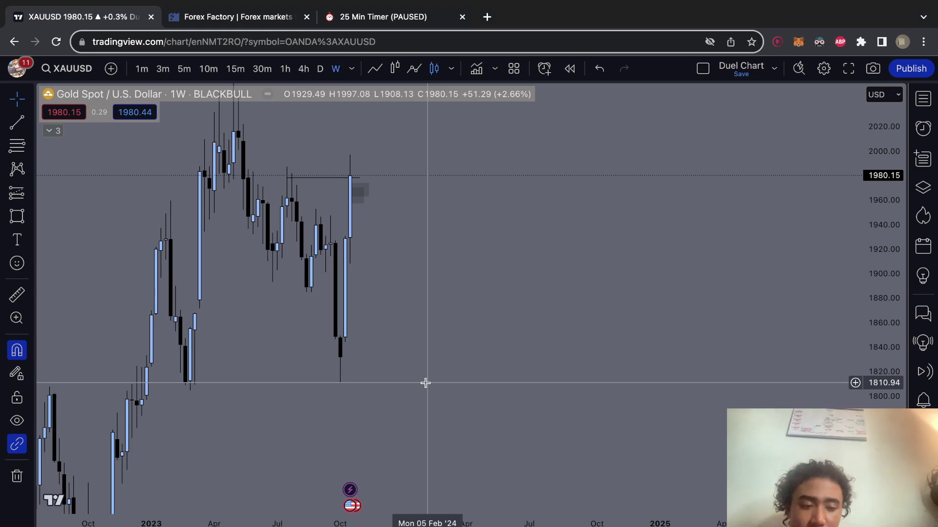
{"action": "scroll", "coordinate": [425, 382], "scroll_direction": "left", "scroll_amount": 3}
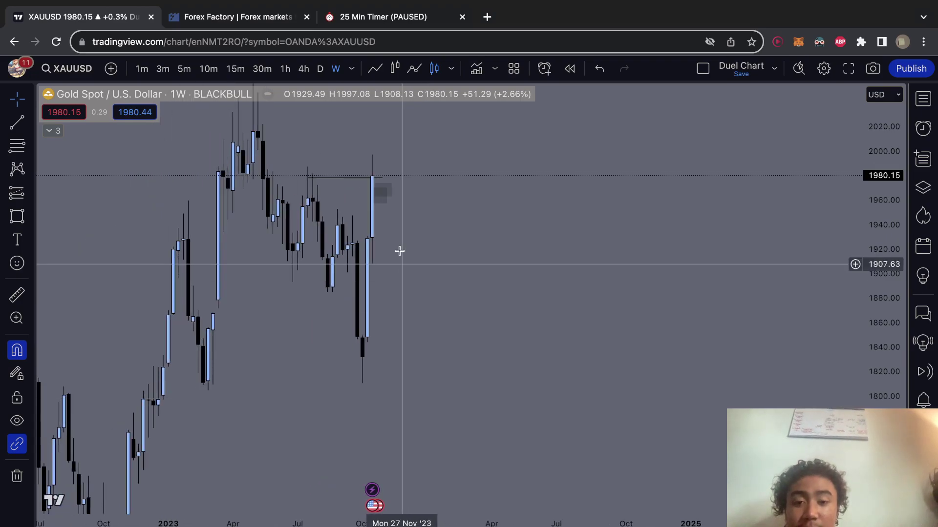
Step: Put gold on daily candles, recentre recent bars, then bring up the Forex Factory calendar
{"action": "left_click", "coordinate": [320, 69]}
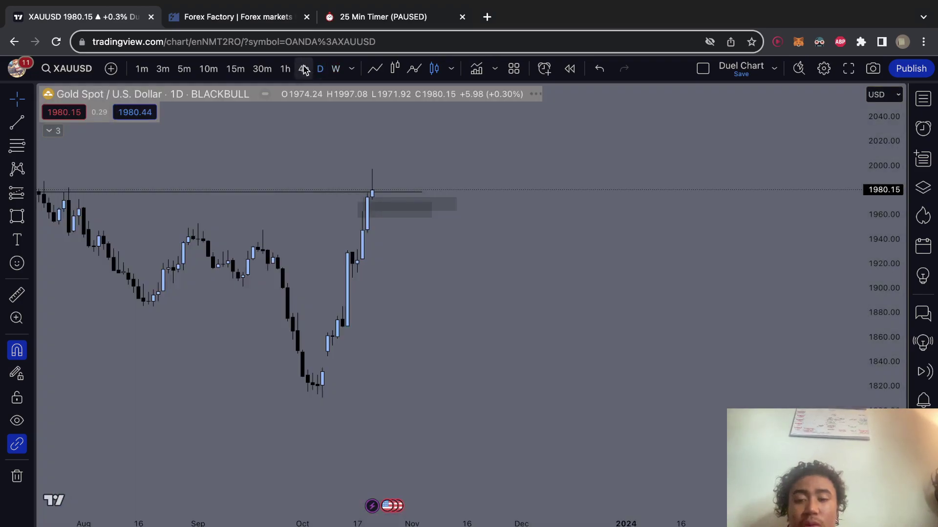
{"action": "scroll", "coordinate": [365, 268], "scroll_direction": "down", "scroll_amount": 3}
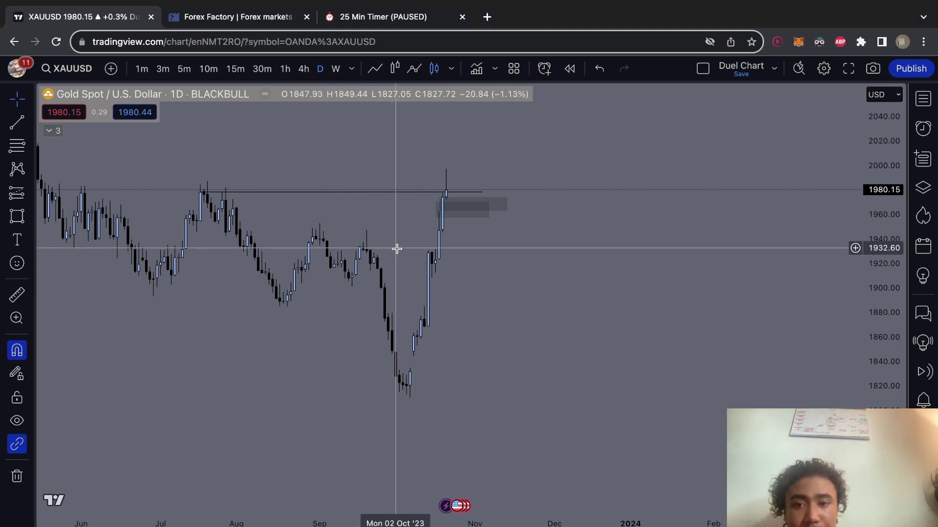
{"action": "left_click_drag", "start_coordinate": [397, 249], "coordinate": [375, 293]}
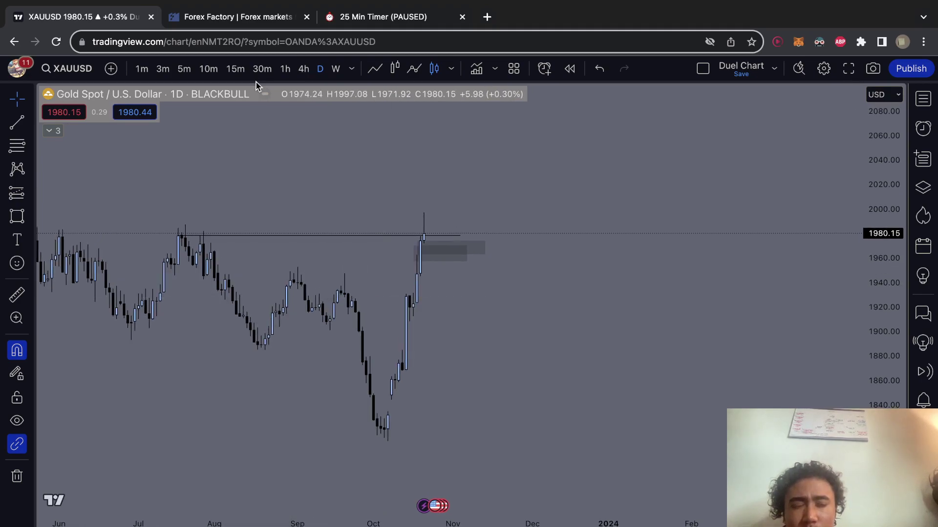
{"action": "left_click", "coordinate": [245, 22]}
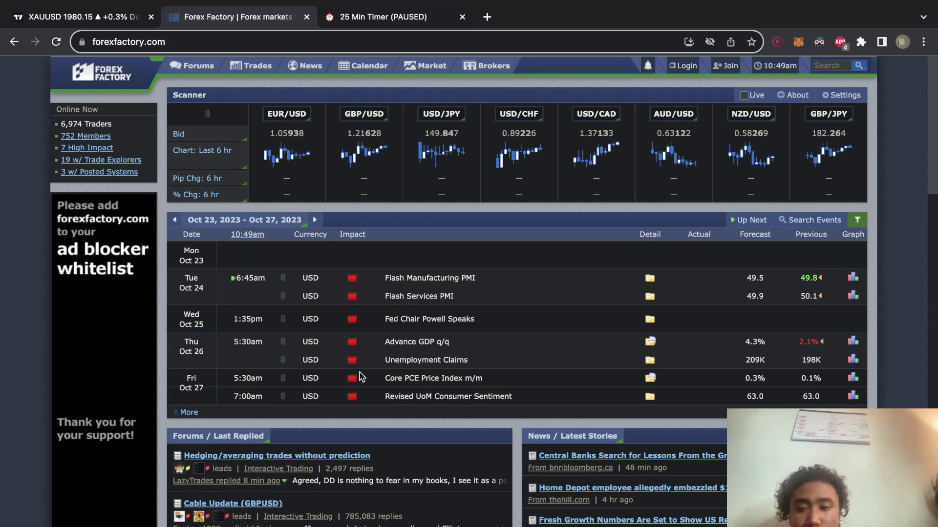
{"action": "left_click", "coordinate": [249, 220]}
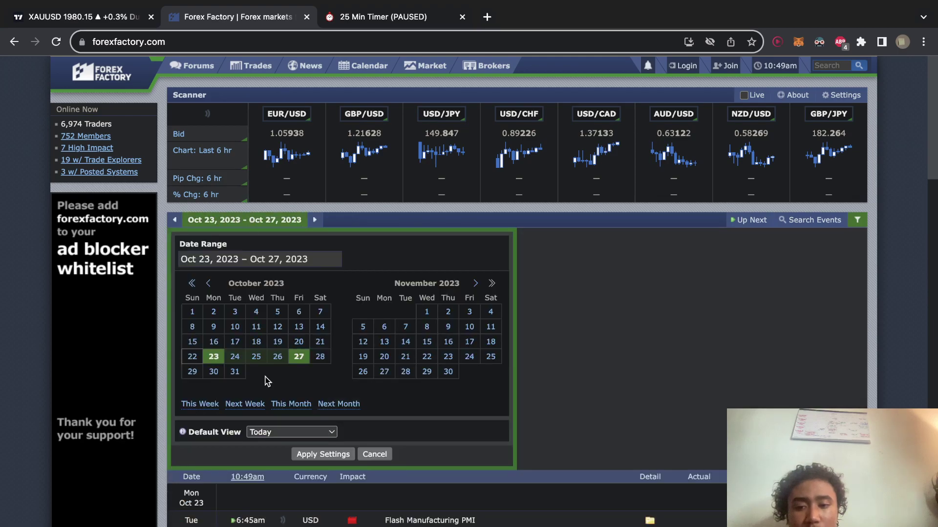
{"action": "left_click", "coordinate": [214, 373]}
{"action": "left_click", "coordinate": [472, 316]}
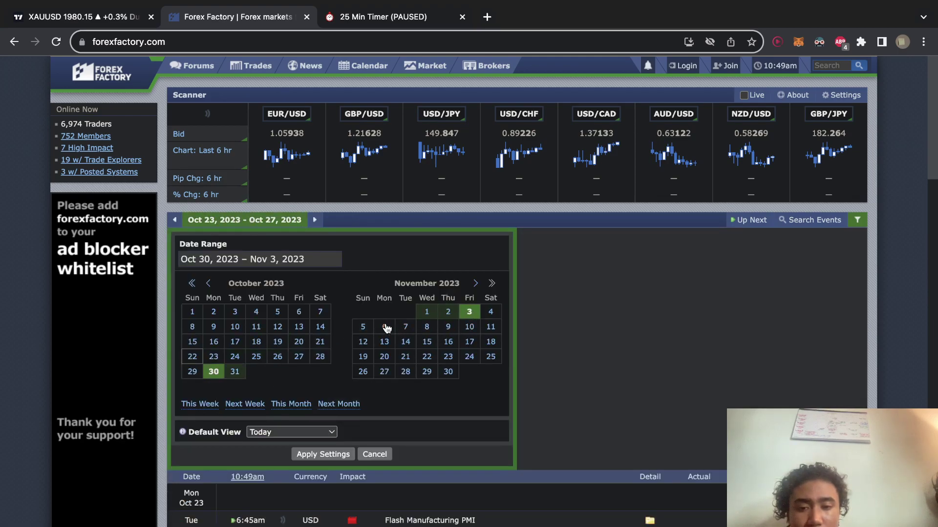
{"action": "left_click", "coordinate": [317, 451]}
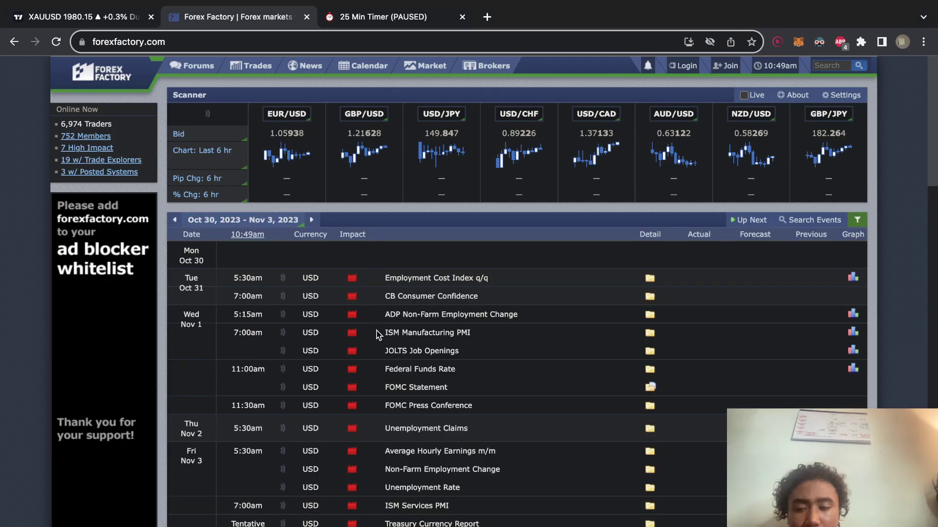
{"action": "left_click_drag", "start_coordinate": [387, 279], "coordinate": [469, 523]}
{"action": "left_click", "coordinate": [485, 401]}
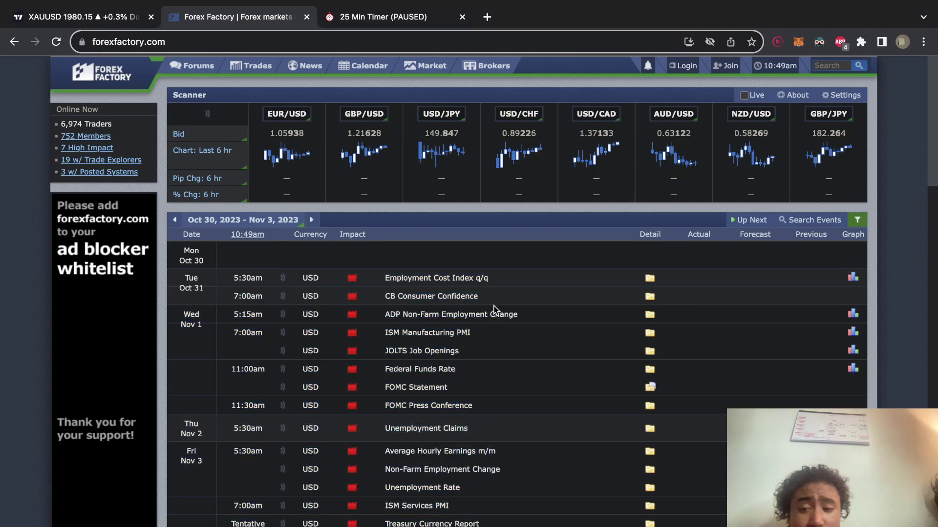
{"action": "left_click", "coordinate": [258, 221]}
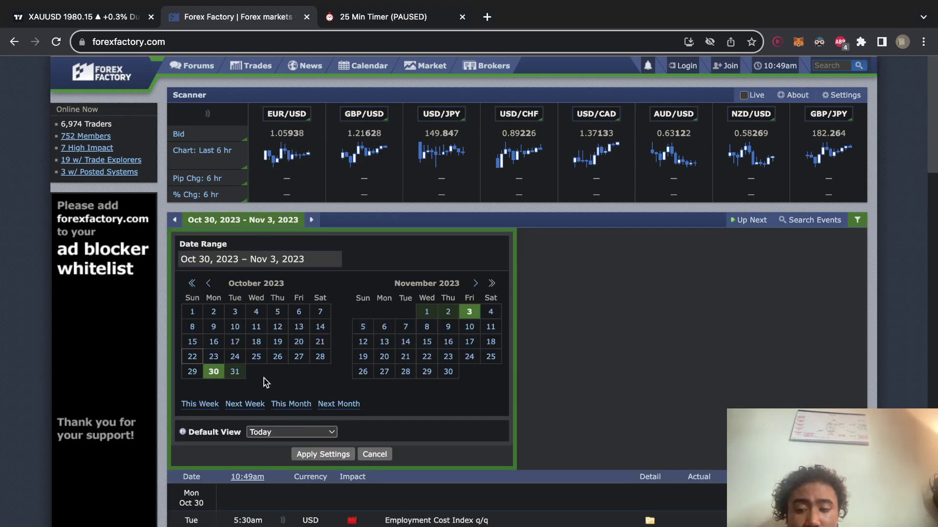
{"action": "left_click", "coordinate": [213, 356]}
{"action": "left_click", "coordinate": [299, 356]}
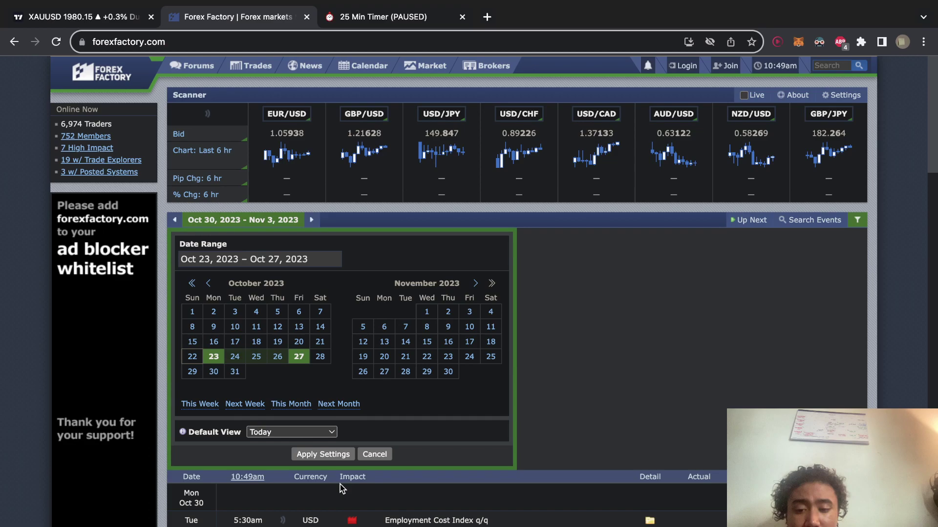
{"action": "left_click", "coordinate": [343, 458]}
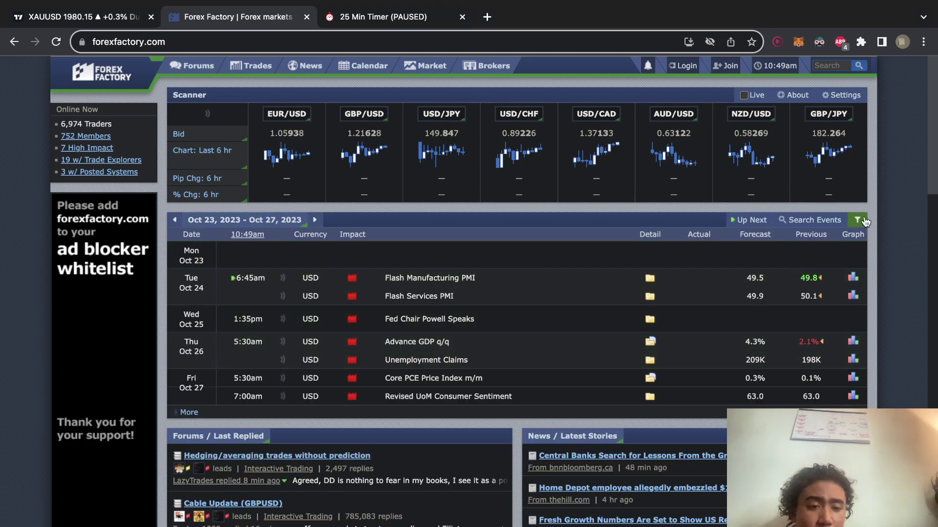
Step: Include EUR in the calendar's currency filter, apply it, and scan the week's events
{"action": "left_click", "coordinate": [857, 221]}
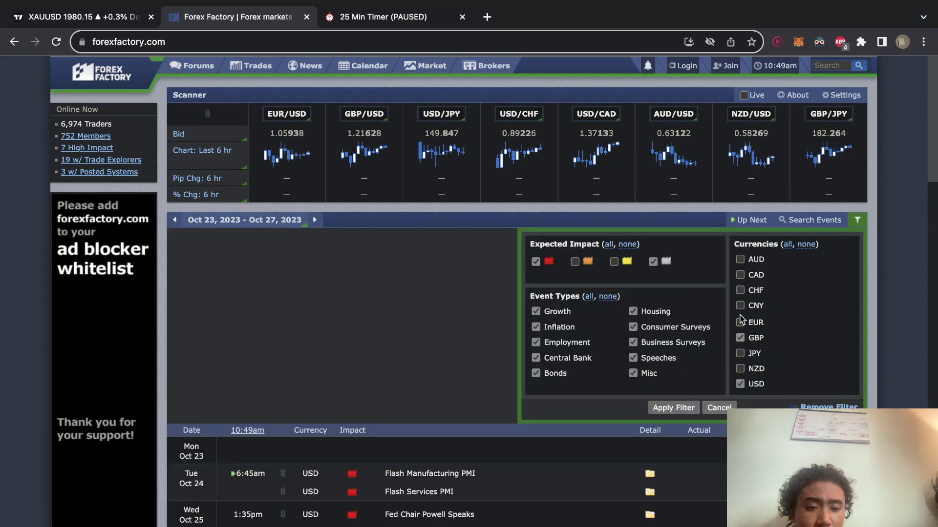
{"action": "left_click", "coordinate": [740, 322]}
{"action": "left_click", "coordinate": [694, 409]}
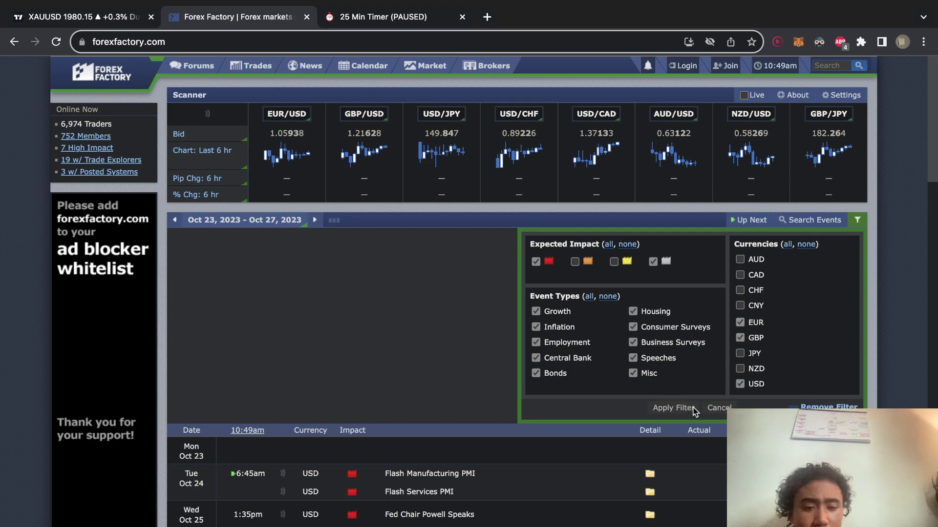
{"action": "scroll", "coordinate": [571, 371], "scroll_direction": "down", "scroll_amount": 3}
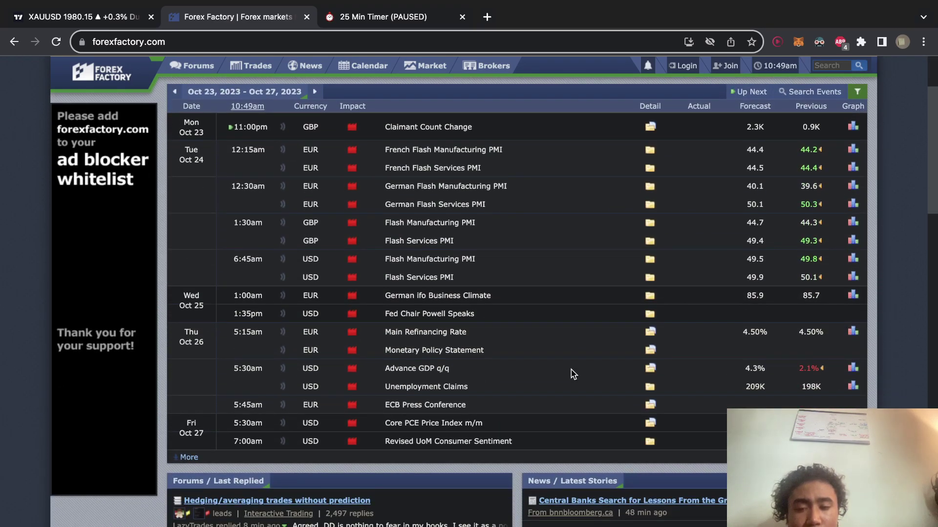
{"action": "scroll", "coordinate": [571, 370], "scroll_direction": "up", "scroll_amount": 3}
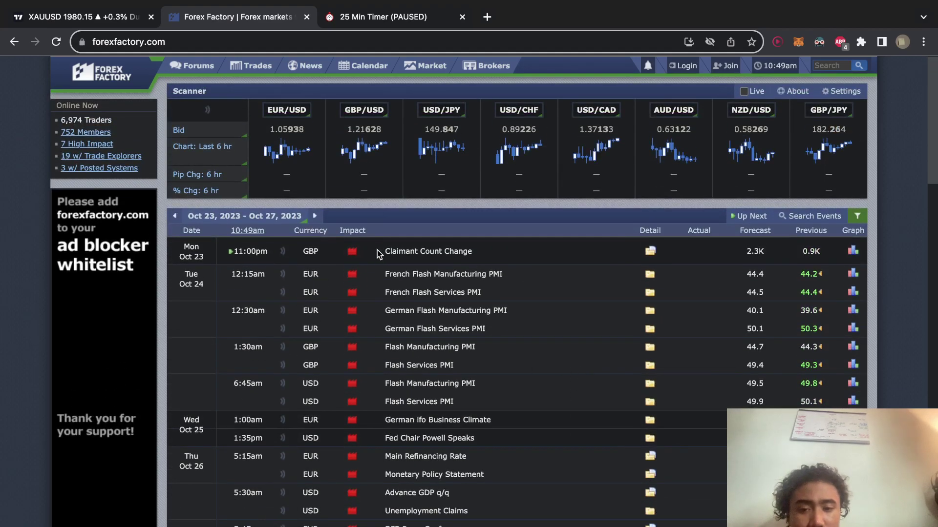
Step: Highlight the Claimant Count Change event, then reapply the filter for high-impact USD only
{"action": "left_click_drag", "start_coordinate": [378, 250], "coordinate": [473, 253]}
{"action": "left_click", "coordinate": [432, 250]}
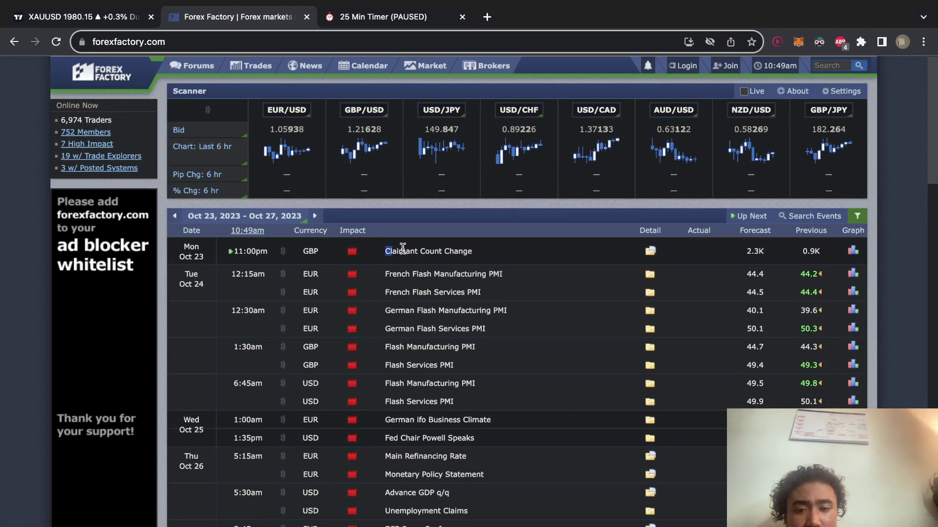
{"action": "left_click_drag", "start_coordinate": [403, 249], "coordinate": [473, 252]}
{"action": "left_click", "coordinate": [857, 216]}
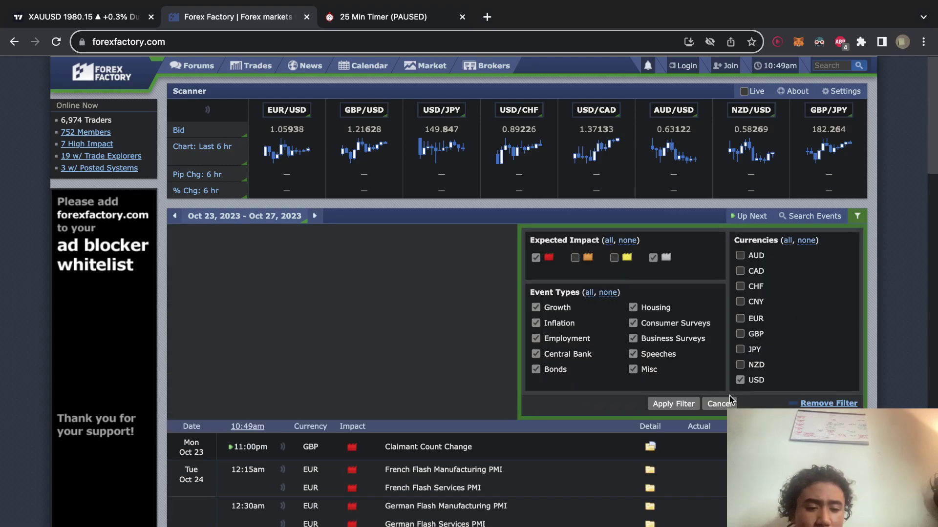
{"action": "left_click", "coordinate": [669, 404]}
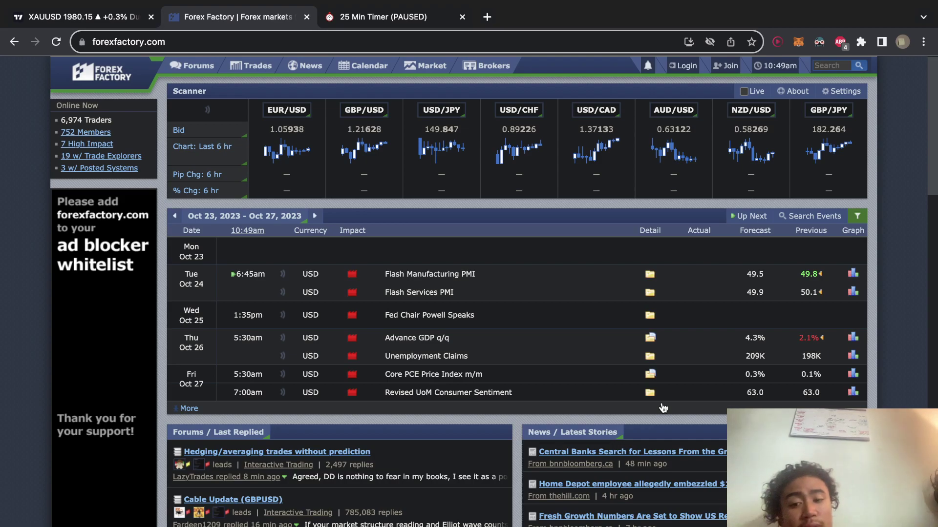
Step: Return to the XAUUSD daily chart and scroll its history back to May
{"action": "left_click", "coordinate": [128, 19]}
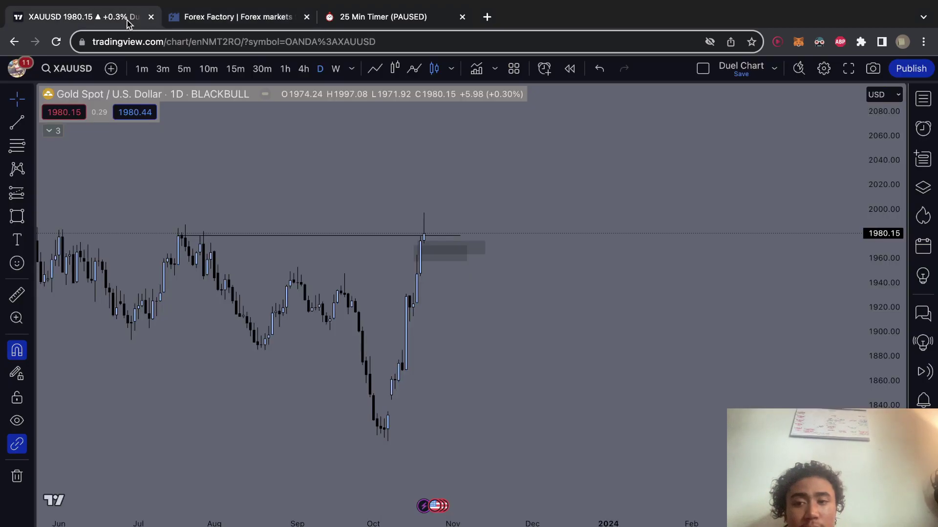
{"action": "scroll", "coordinate": [373, 305], "scroll_direction": "right", "scroll_amount": 2}
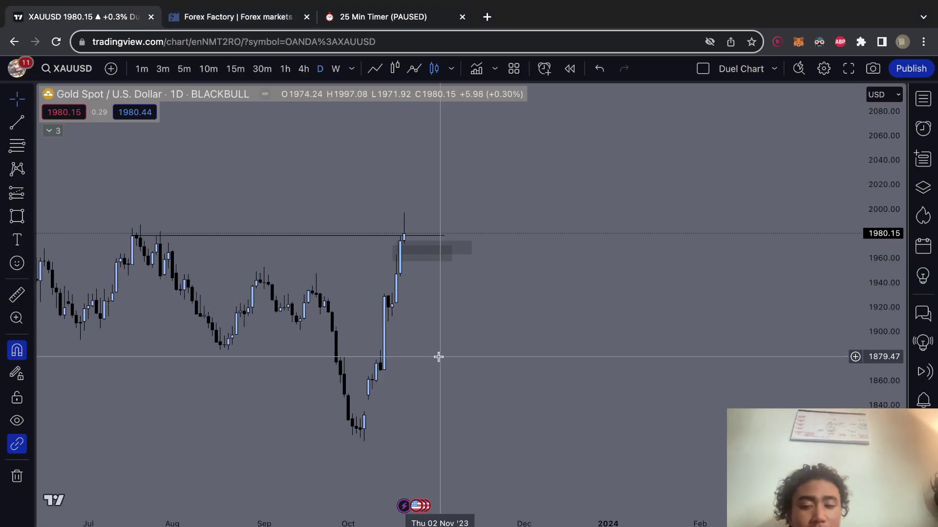
{"action": "scroll", "coordinate": [437, 358], "scroll_direction": "left", "scroll_amount": 4}
{"action": "scroll", "coordinate": [438, 357], "scroll_direction": "right", "scroll_amount": 3}
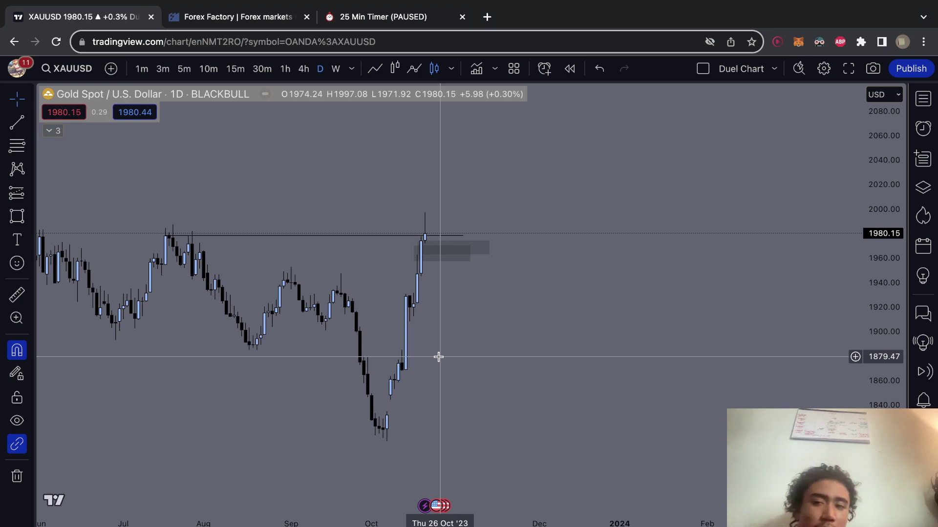
{"action": "scroll", "coordinate": [438, 357], "scroll_direction": "left", "scroll_amount": 5}
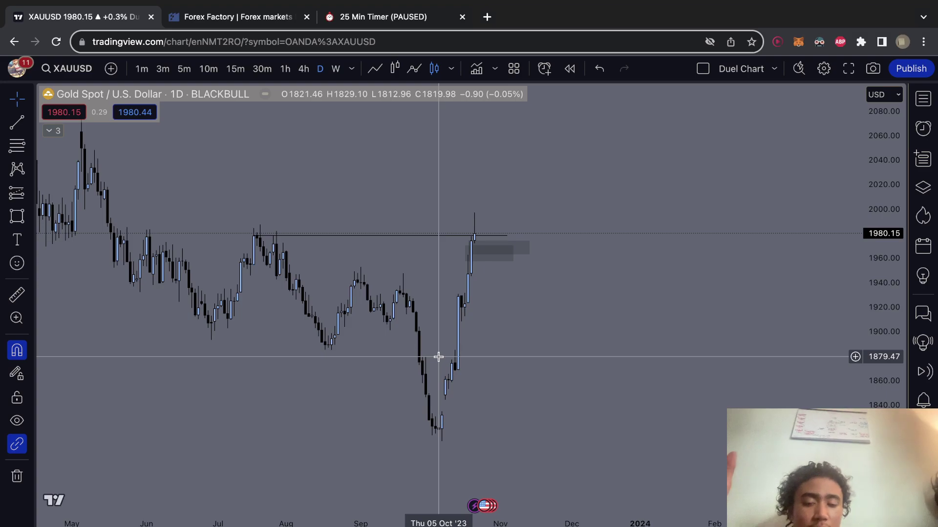
Step: Open the 1980 level line's settings, close them, and deselect the line
{"action": "double_click", "coordinate": [459, 237]}
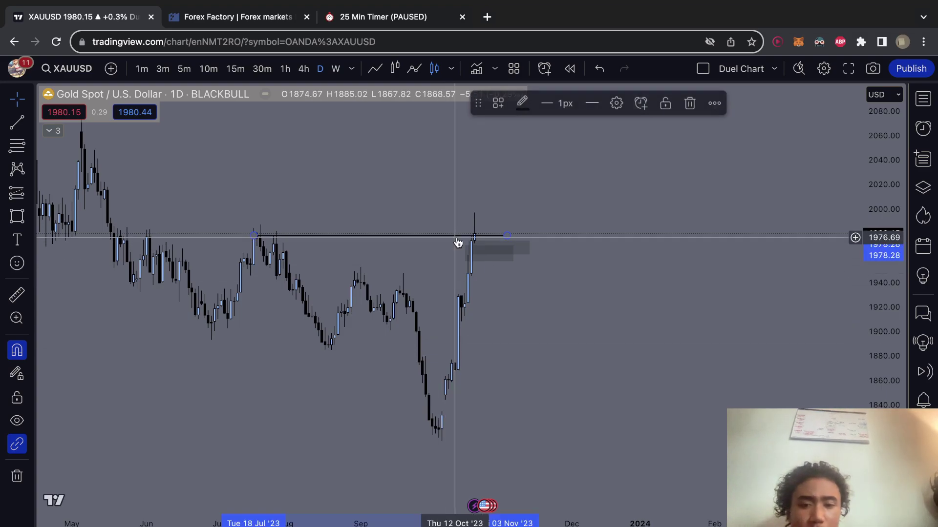
{"action": "left_click", "coordinate": [570, 91]}
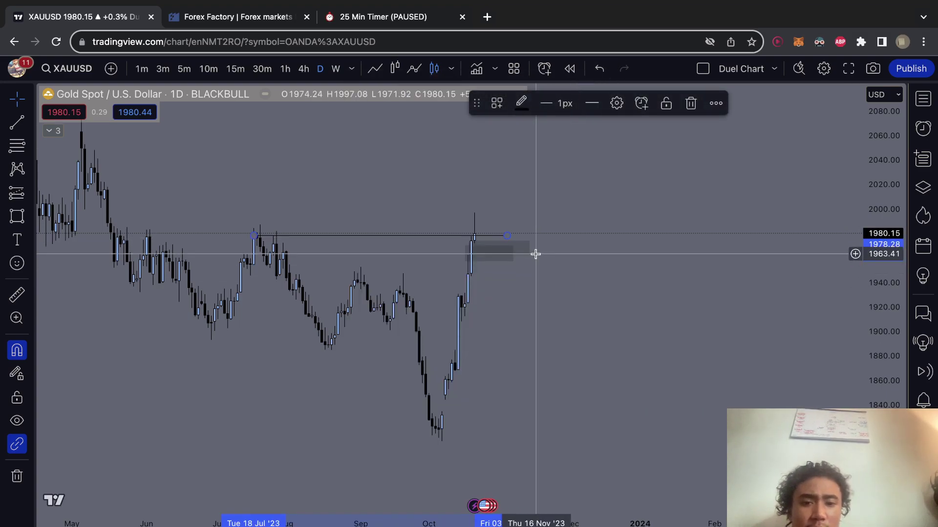
{"action": "left_click", "coordinate": [528, 268]}
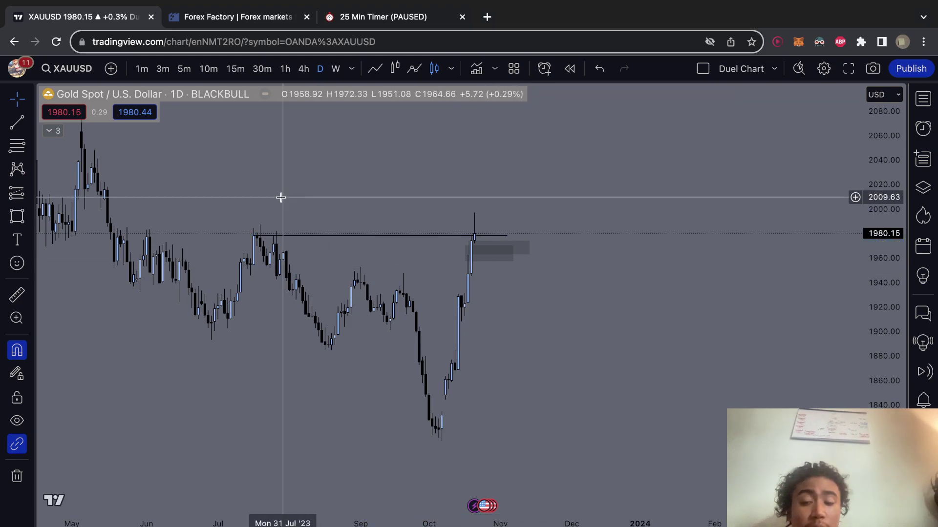
Step: Cycle through weekly and daily candles, then settle on the 1-hour timeframe
{"action": "left_click", "coordinate": [335, 69]}
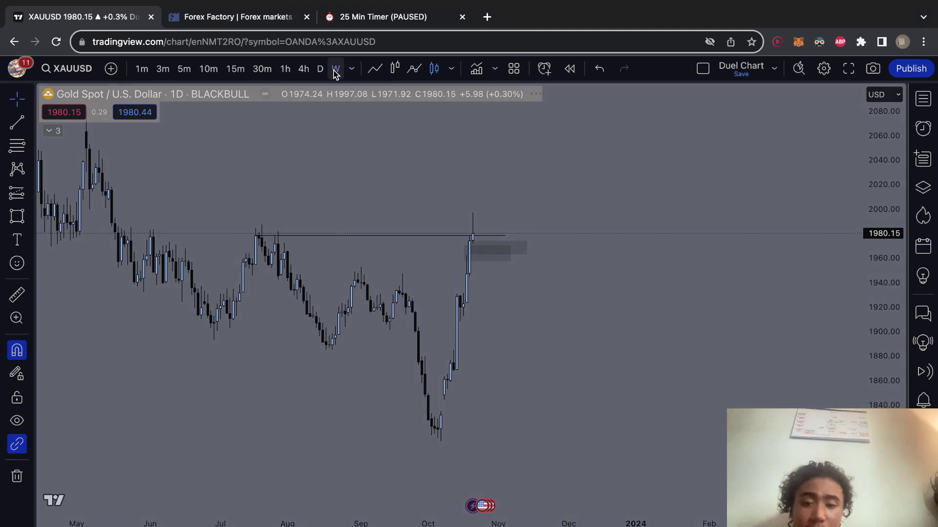
{"action": "scroll", "coordinate": [533, 272], "scroll_direction": "up", "scroll_amount": 3}
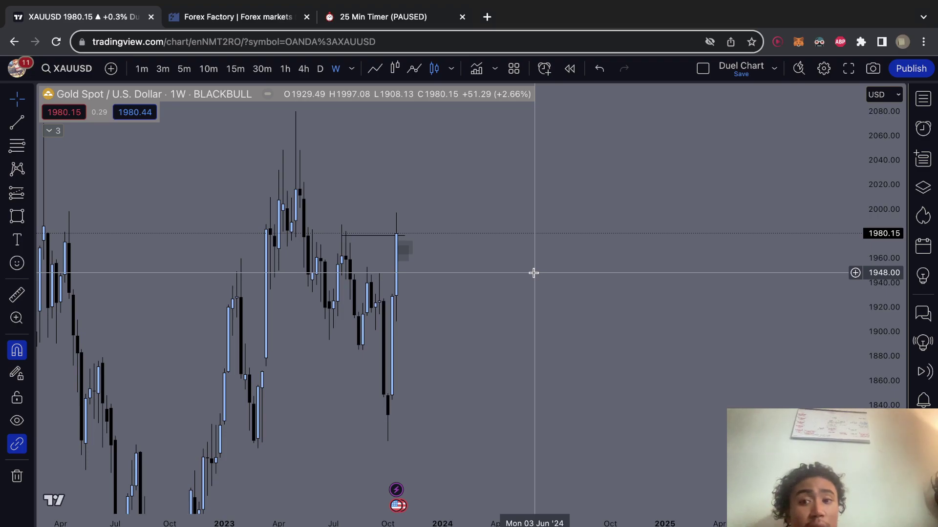
{"action": "left_click", "coordinate": [320, 68]}
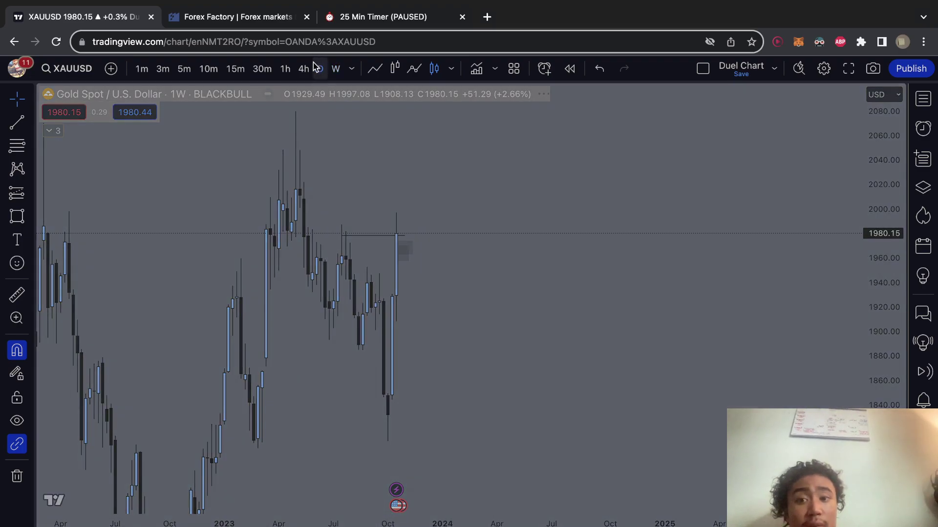
{"action": "left_click", "coordinate": [286, 68]}
Step: Frame the 1-hour chart on the shaded FVG zones, around 1860–1936
{"action": "scroll", "coordinate": [615, 294], "scroll_direction": "down", "scroll_amount": 3}
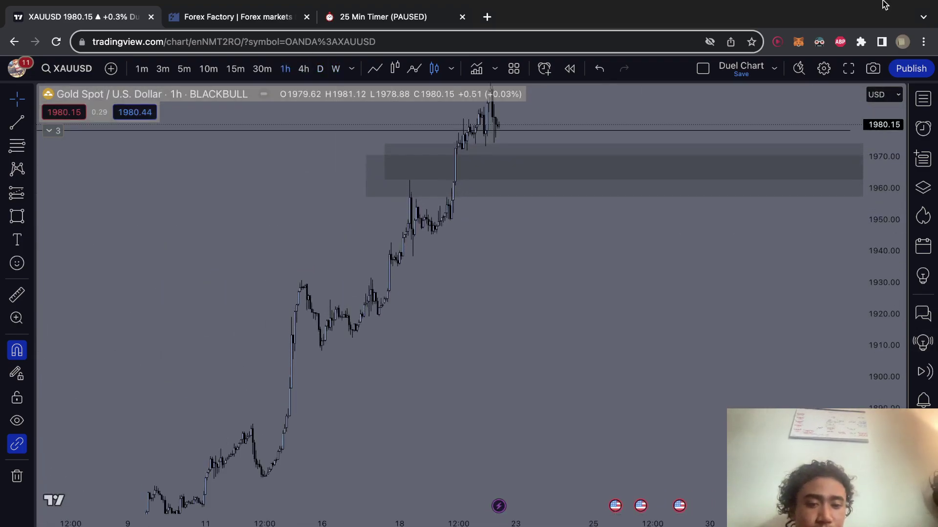
{"action": "left_click_drag", "start_coordinate": [693, 178], "coordinate": [667, 318]}
{"action": "left_click_drag", "start_coordinate": [893, 367], "coordinate": [894, 317]}
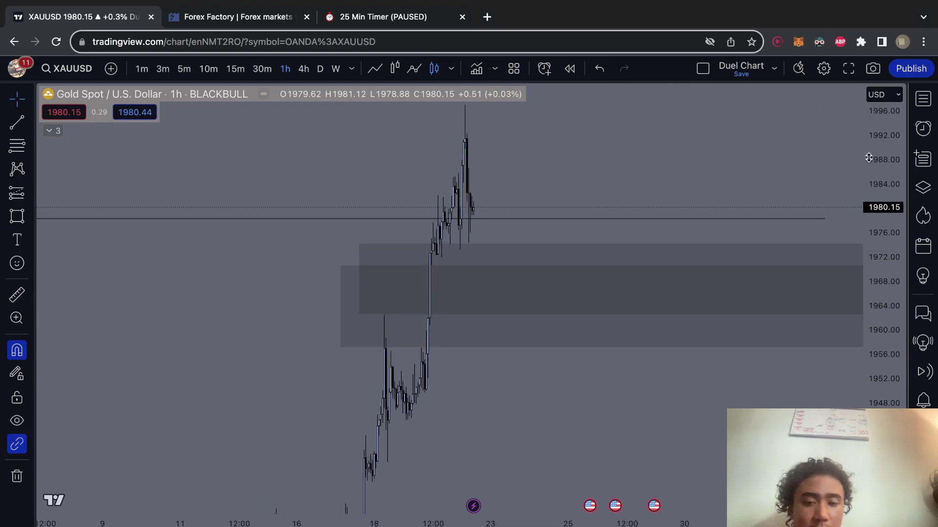
{"action": "left_click_drag", "start_coordinate": [618, 133], "coordinate": [555, 172]}
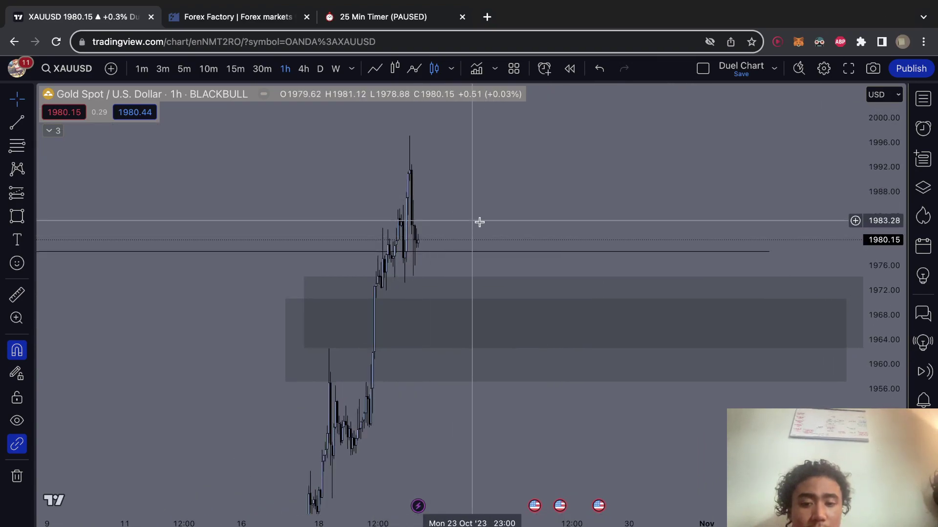
{"action": "left_click_drag", "start_coordinate": [469, 205], "coordinate": [452, 216]}
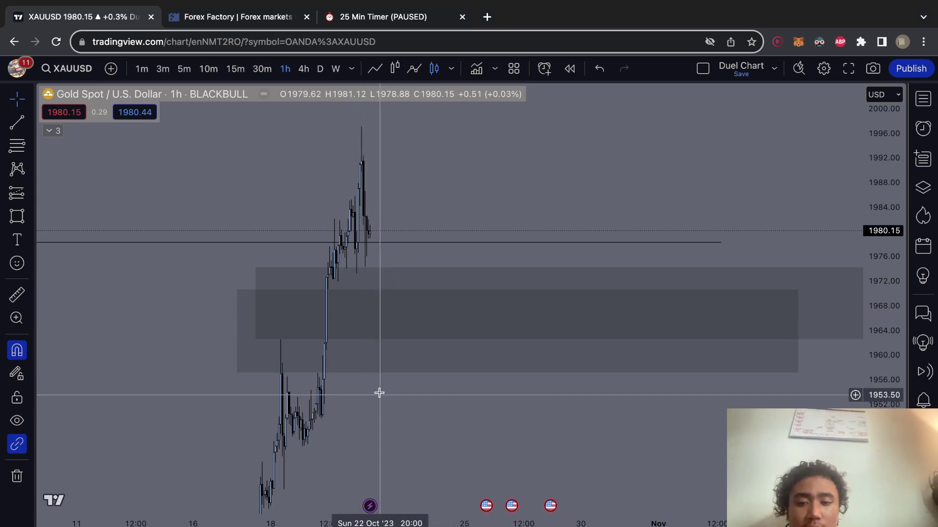
{"action": "left_click_drag", "start_coordinate": [379, 391], "coordinate": [455, 96]}
{"action": "left_click_drag", "start_coordinate": [410, 280], "coordinate": [279, 478]}
{"action": "left_click_drag", "start_coordinate": [389, 276], "coordinate": [330, 450]}
{"action": "left_click_drag", "start_coordinate": [351, 378], "coordinate": [366, 442]}
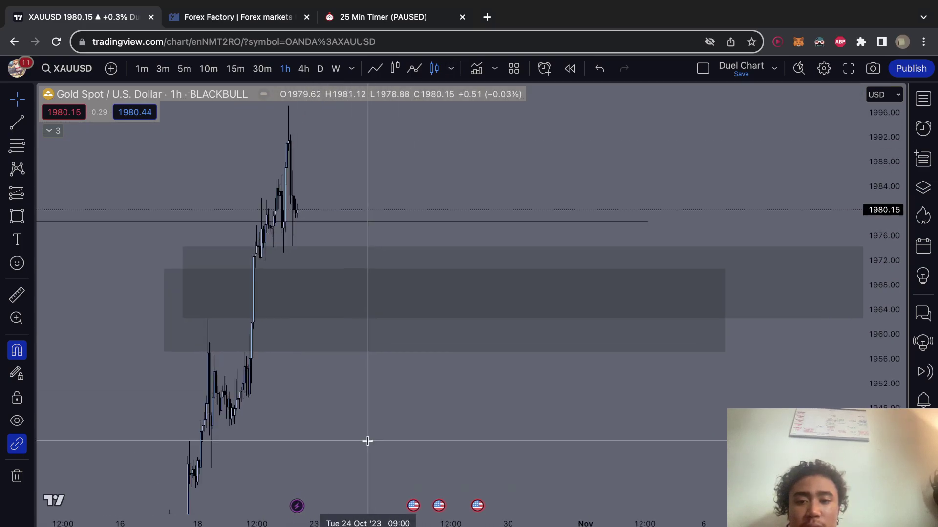
{"action": "left_click", "coordinate": [16, 295]}
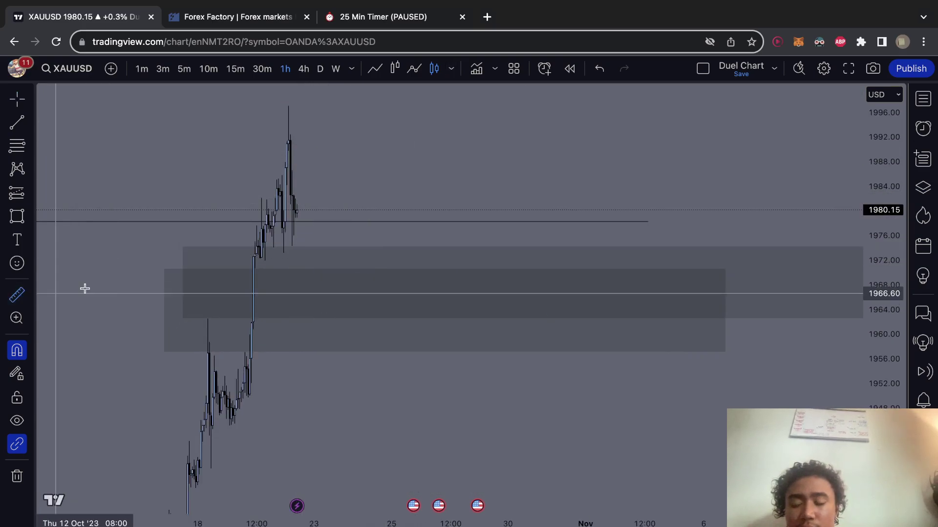
{"action": "left_click", "coordinate": [297, 210]}
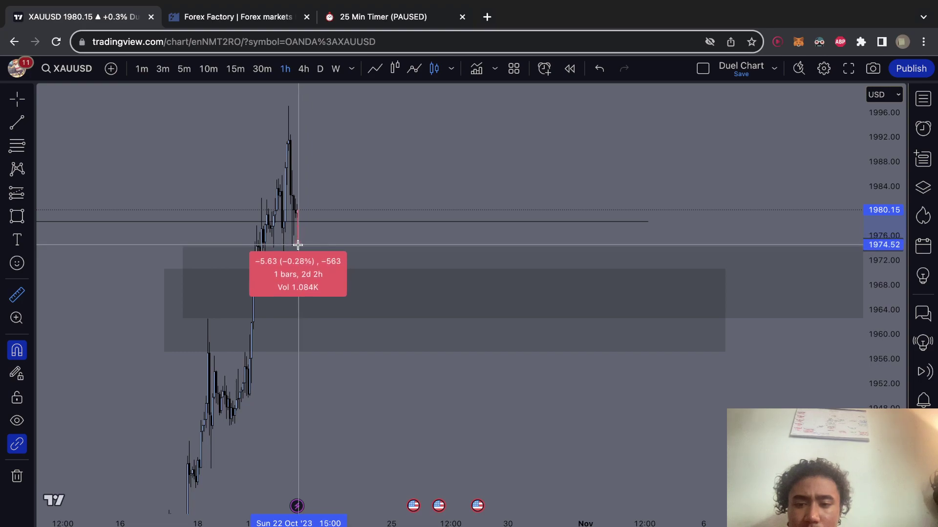
{"action": "scroll", "coordinate": [296, 248], "scroll_direction": "up", "scroll_amount": 4}
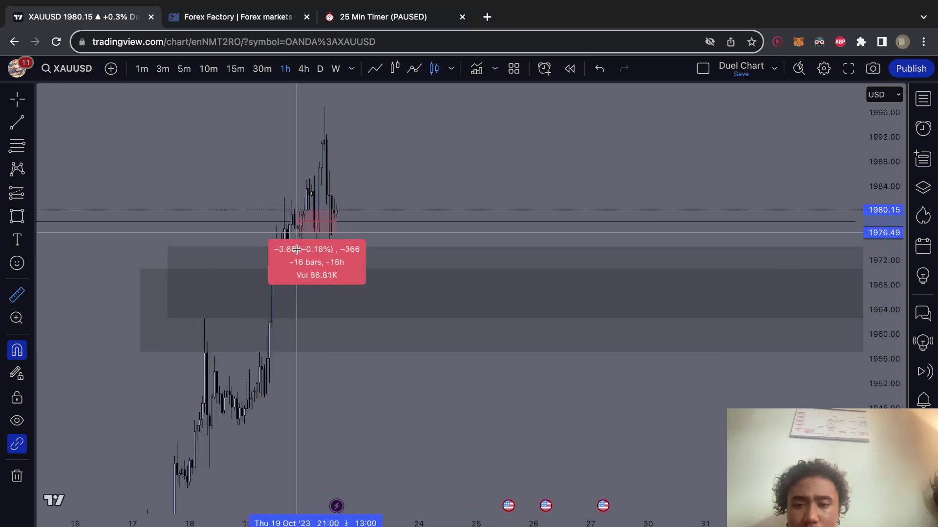
{"action": "scroll", "coordinate": [297, 250], "scroll_direction": "up", "scroll_amount": 2}
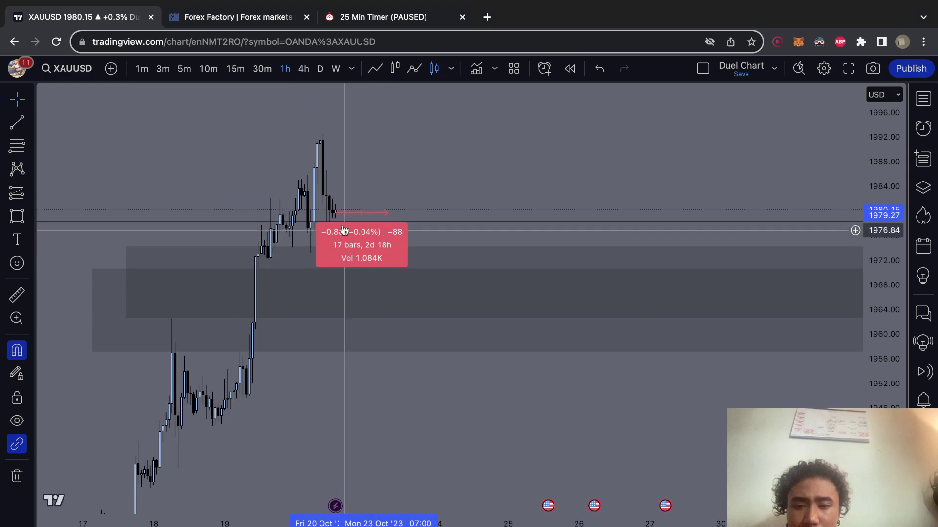
{"action": "left_click", "coordinate": [350, 210]}
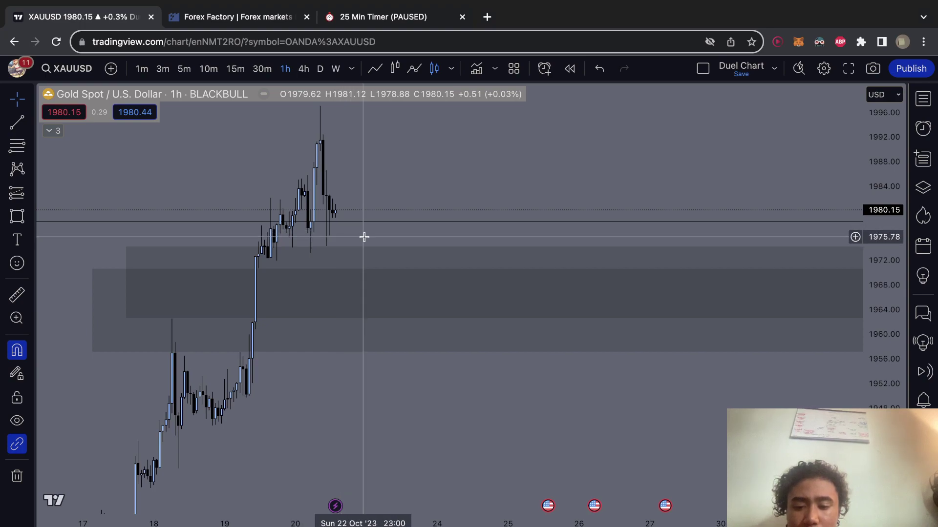
{"action": "left_click", "coordinate": [18, 294]}
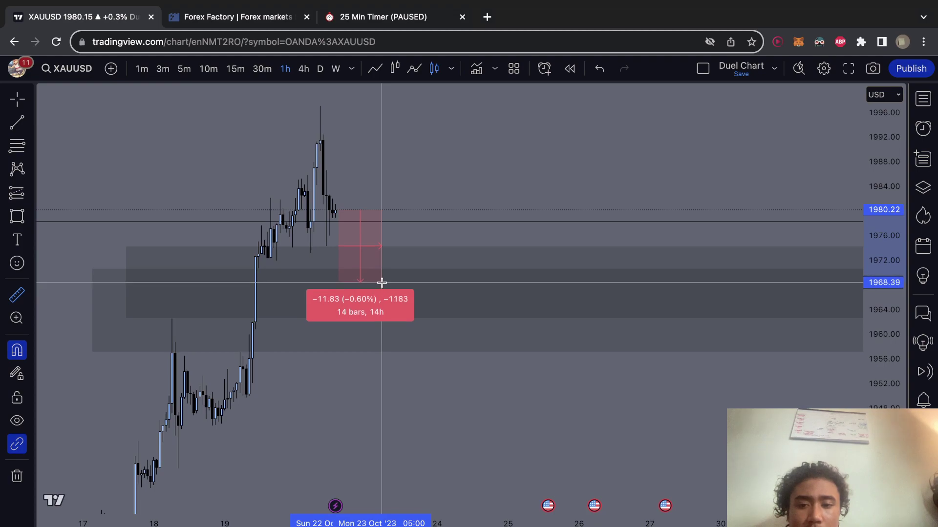
{"action": "left_click", "coordinate": [552, 232]}
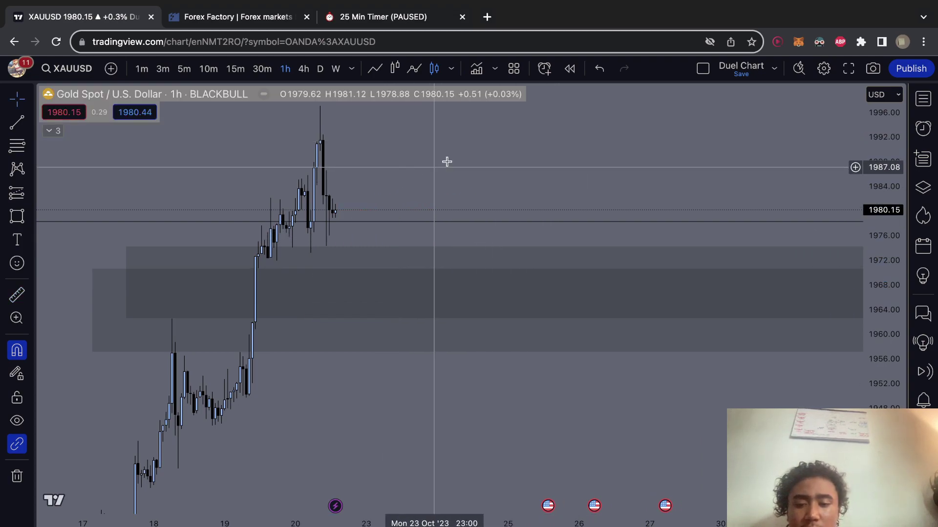
{"action": "left_click_drag", "start_coordinate": [446, 161], "coordinate": [477, 182]}
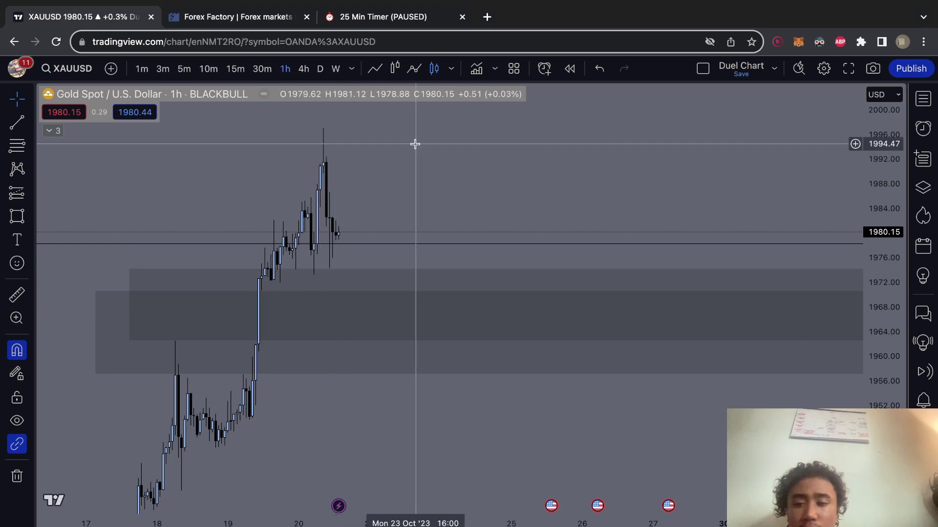
{"action": "left_click_drag", "start_coordinate": [415, 157], "coordinate": [415, 197]}
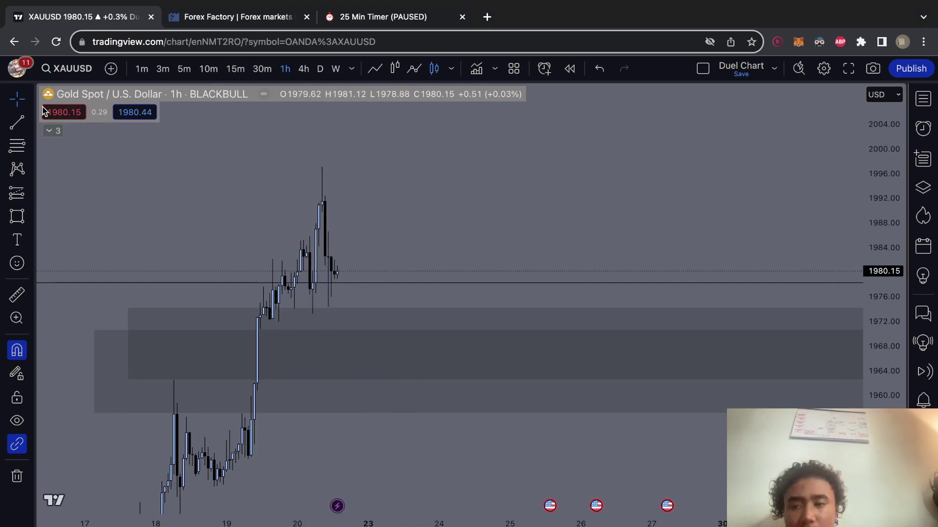
Step: Start a trend line on the chart, then cancel it unfinished
{"action": "left_click", "coordinate": [19, 123]}
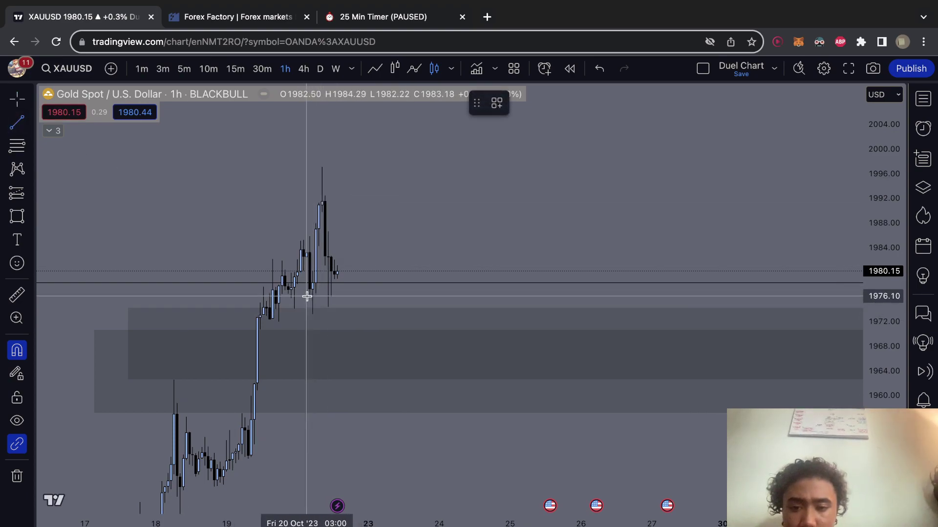
{"action": "left_click", "coordinate": [395, 294]}
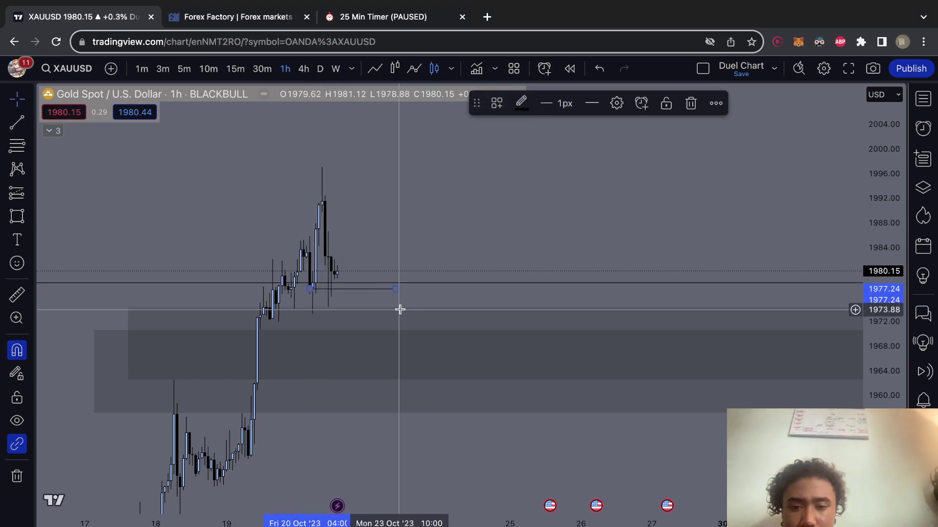
{"action": "key", "text": "Escape"}
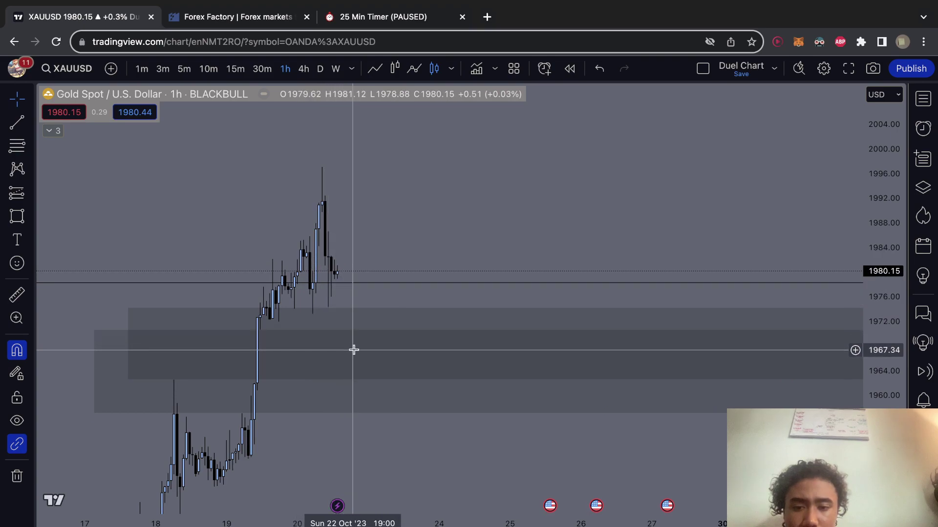
Step: Browse the drawing tool groups and choose Path from brushes, arrows and shapes
{"action": "left_click", "coordinate": [32, 143]}
{"action": "left_click", "coordinate": [33, 142]}
{"action": "left_click", "coordinate": [30, 122]}
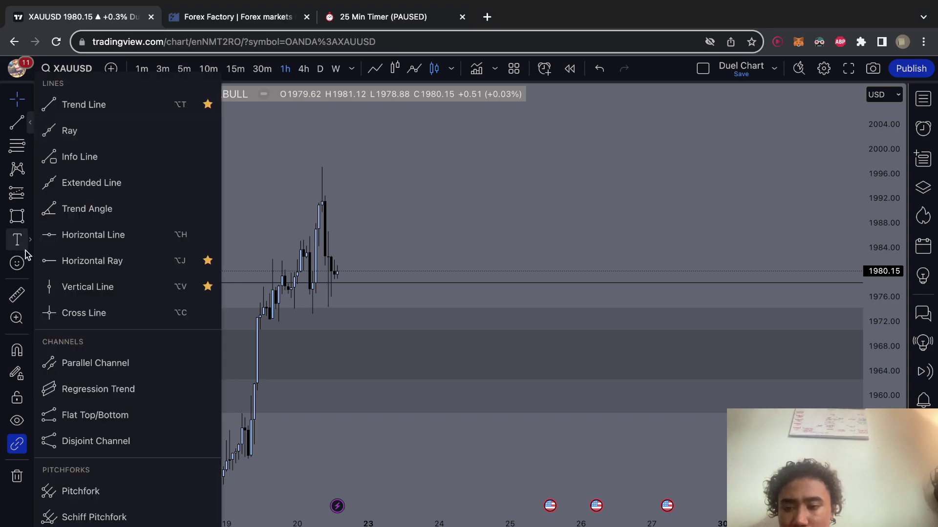
{"action": "left_click", "coordinate": [29, 219]}
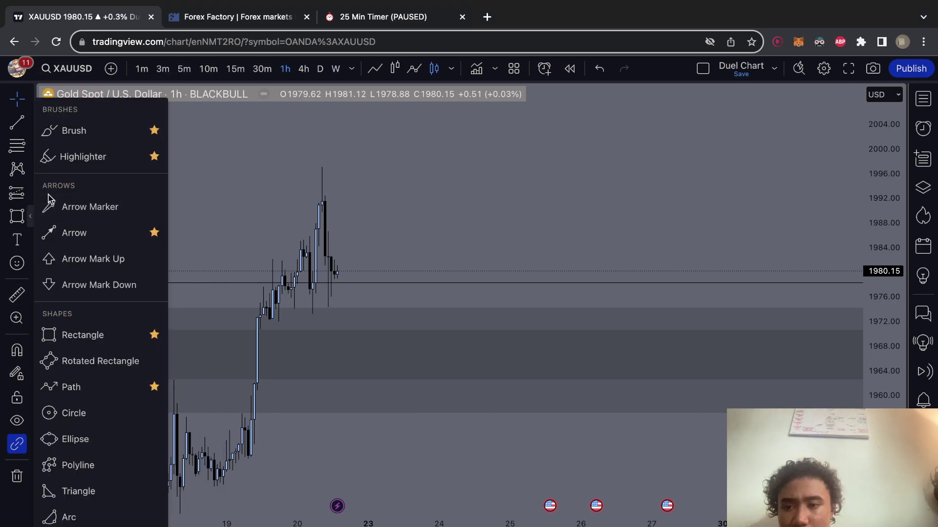
{"action": "left_click", "coordinate": [27, 197]}
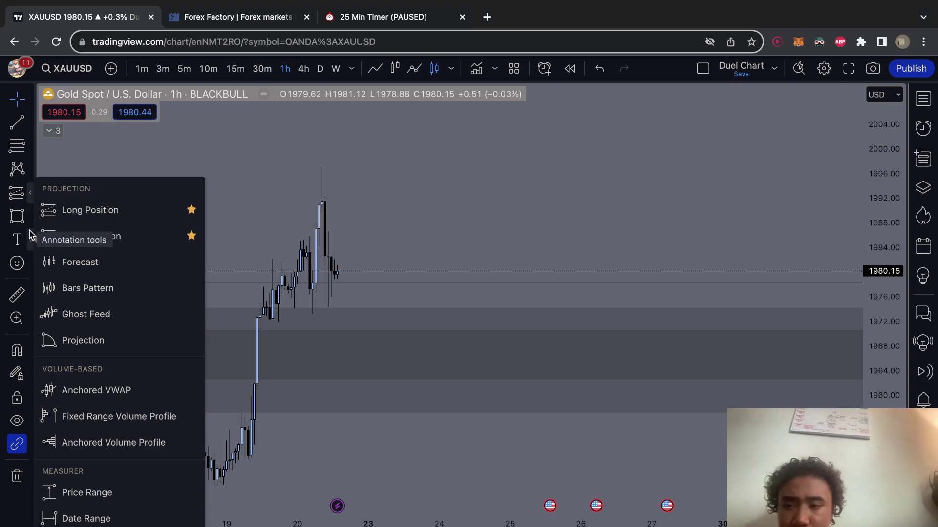
{"action": "left_click", "coordinate": [30, 222]}
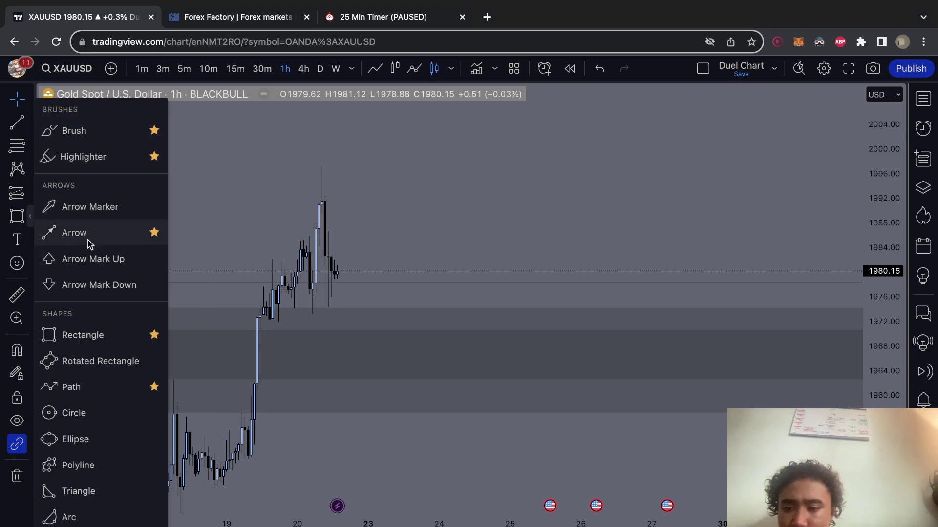
{"action": "left_click", "coordinate": [86, 387]}
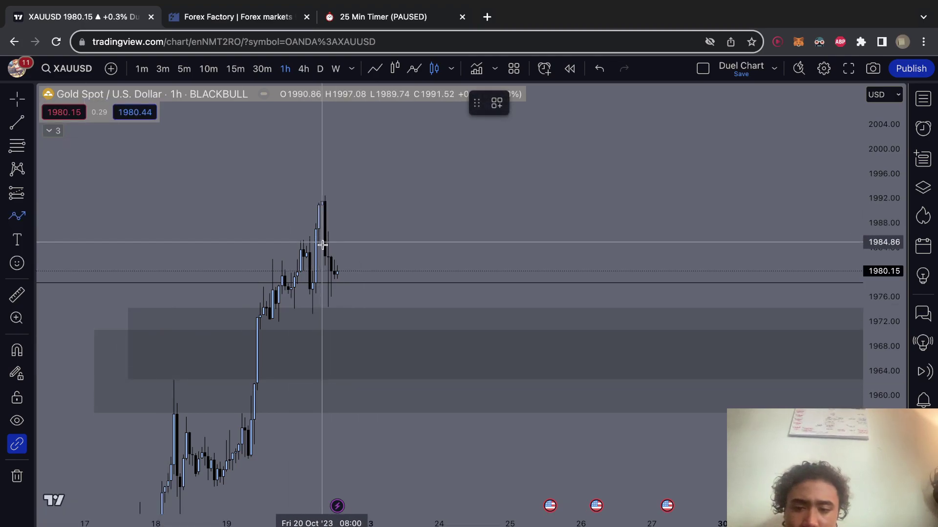
Step: Draw a zigzag path: low, peak, dip into the gap, bounce near 1976, higher low near 1969, rally to 1997
{"action": "left_click", "coordinate": [310, 291]}
{"action": "left_click", "coordinate": [322, 173]}
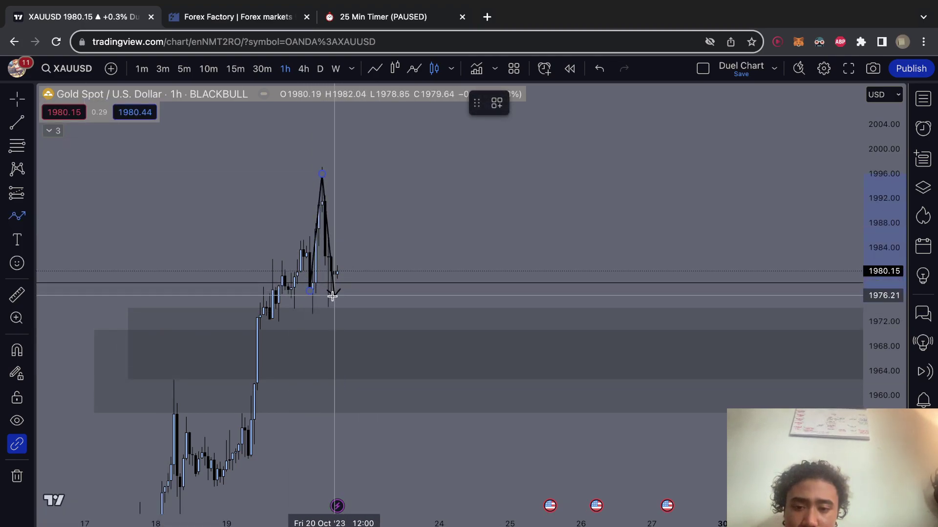
{"action": "left_click", "coordinate": [346, 360]}
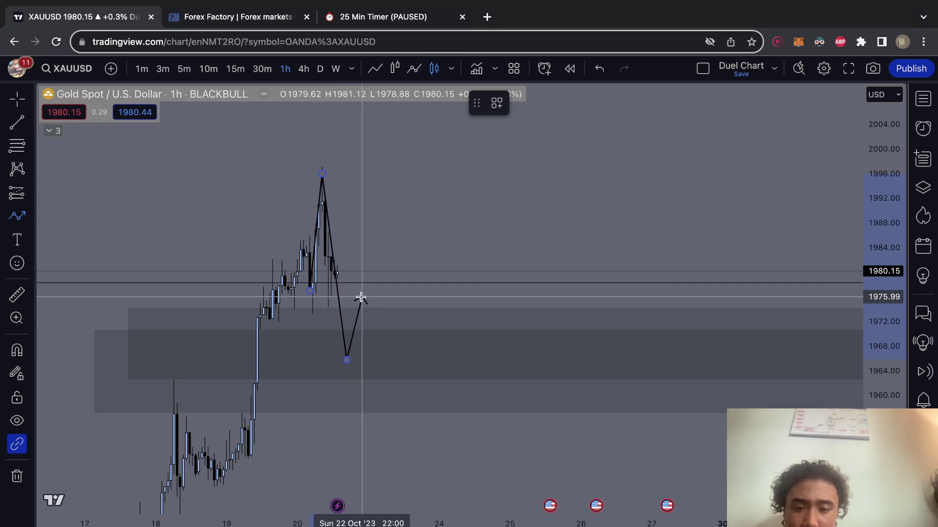
{"action": "left_click", "coordinate": [361, 297]}
{"action": "left_click", "coordinate": [372, 338]}
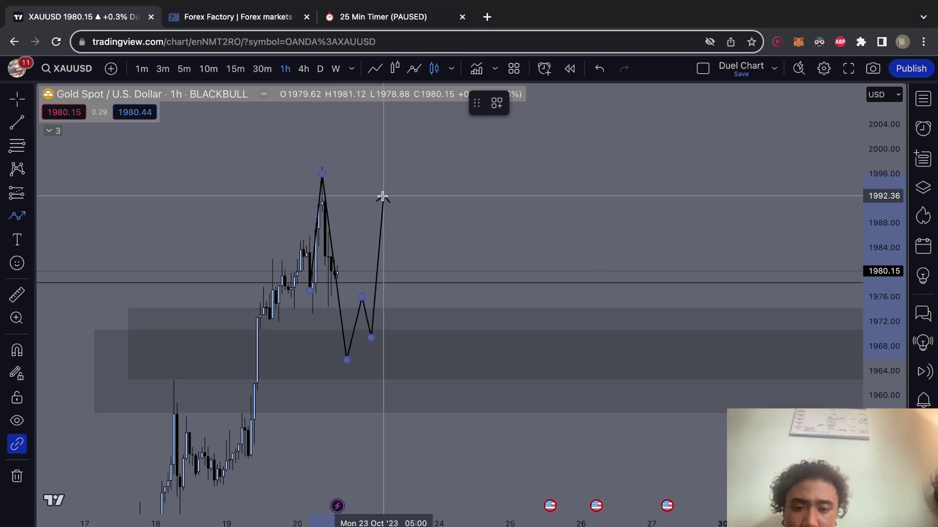
{"action": "double_click", "coordinate": [403, 166]}
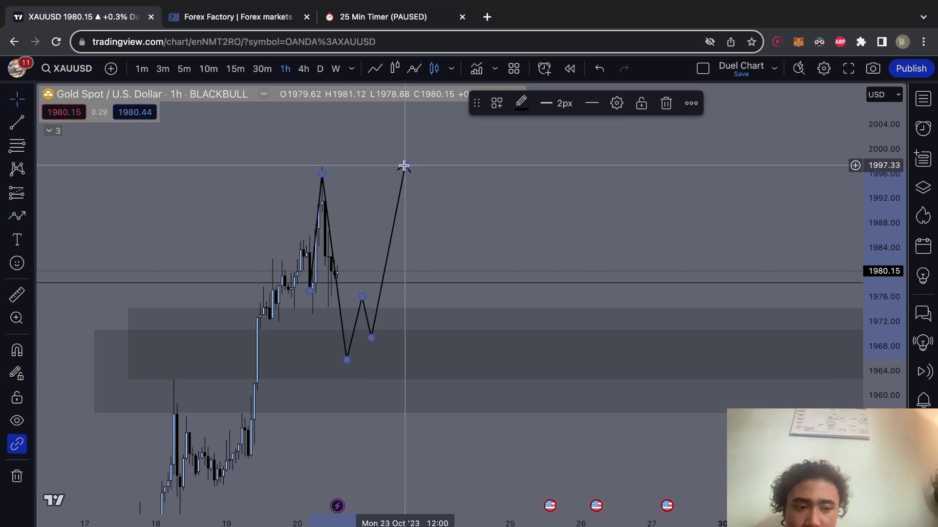
{"action": "left_click", "coordinate": [456, 235]}
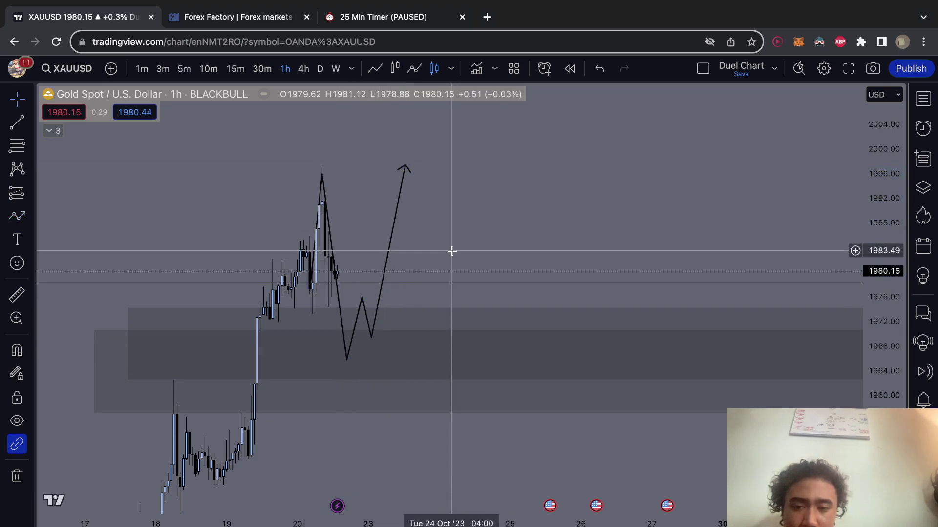
Step: Draw a short horizontal level line at the minor bounce high near 1976
{"action": "left_click", "coordinate": [17, 122]}
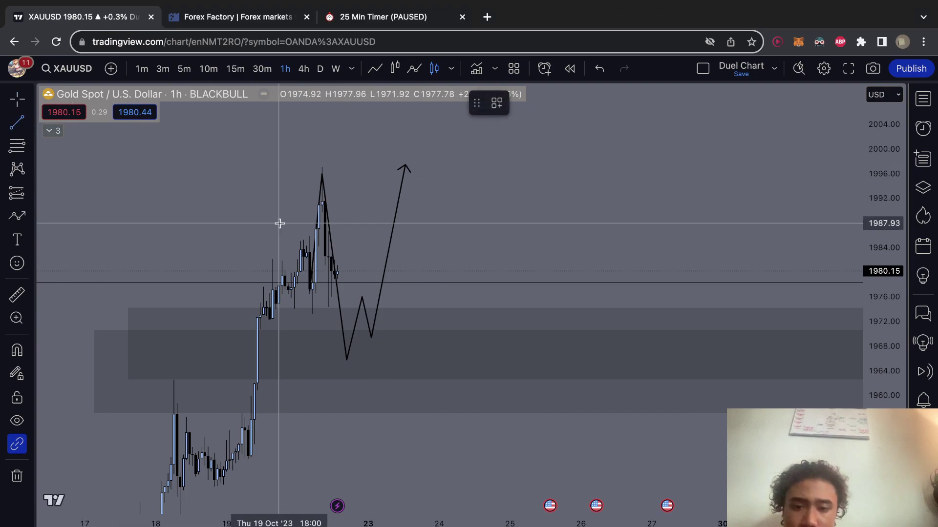
{"action": "left_click", "coordinate": [361, 297]}
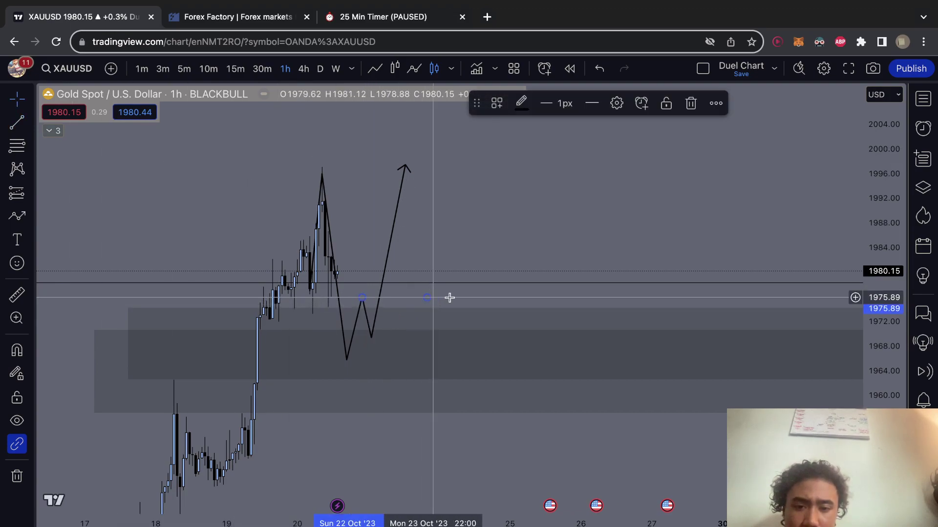
{"action": "left_click", "coordinate": [426, 297]}
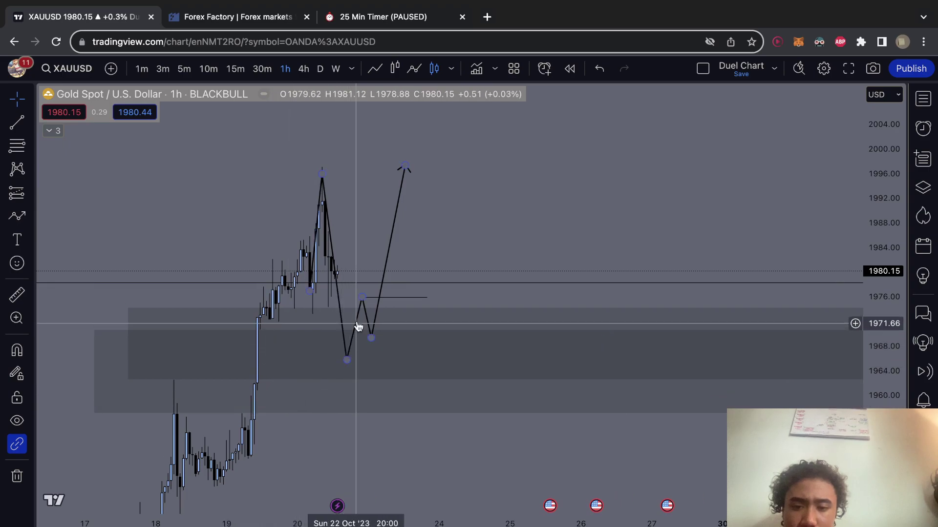
Step: Place a long position, raise its stop, and move it down into the lower gap zone
{"action": "left_click", "coordinate": [16, 193]}
{"action": "left_click", "coordinate": [359, 297]}
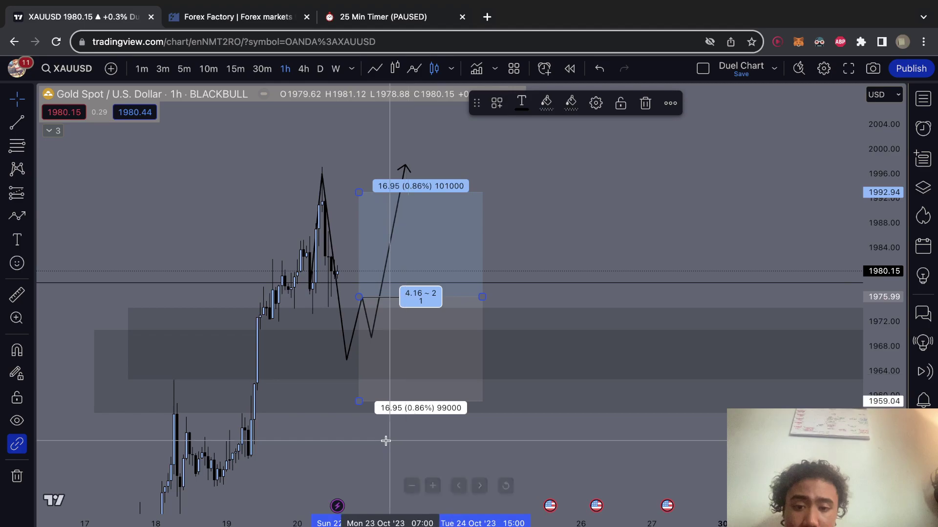
{"action": "mouse_move", "coordinate": [391, 401]}
{"action": "left_mouse_down"}
{"action": "mouse_move", "coordinate": [410, 370]}
{"action": "mouse_move", "coordinate": [455, 346]}
{"action": "mouse_move", "coordinate": [475, 320]}
{"action": "mouse_move", "coordinate": [467, 319]}
{"action": "left_mouse_up"}
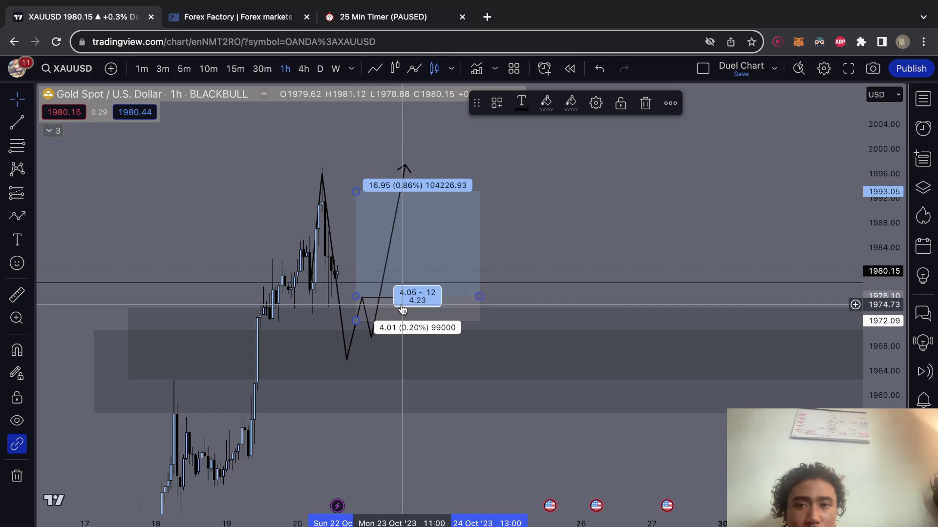
{"action": "mouse_move", "coordinate": [402, 309]}
{"action": "left_mouse_down"}
{"action": "mouse_move", "coordinate": [382, 343]}
{"action": "mouse_move", "coordinate": [383, 371]}
{"action": "mouse_move", "coordinate": [382, 359]}
{"action": "left_mouse_up"}
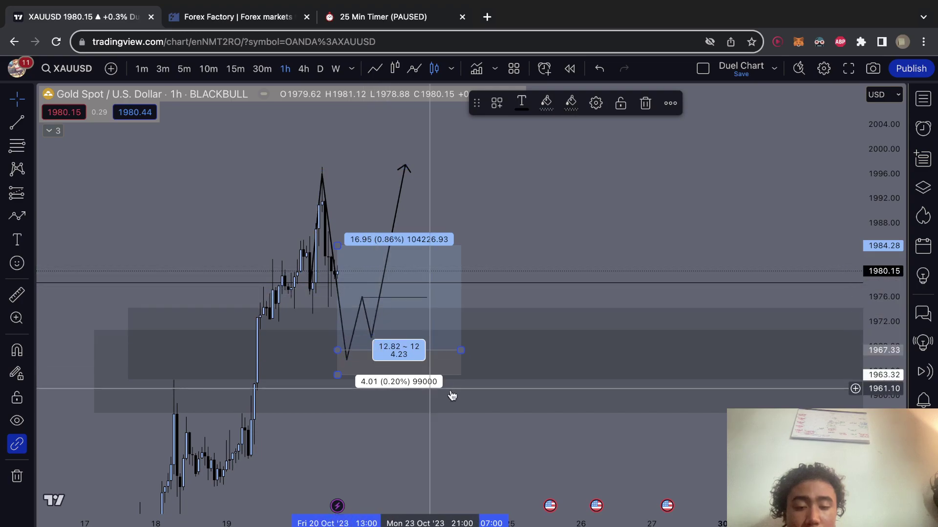
Step: Fine-tune the long position: entry near 1967, stop near 1963, target near 1984
{"action": "left_click_drag", "start_coordinate": [890, 362], "coordinate": [889, 332]}
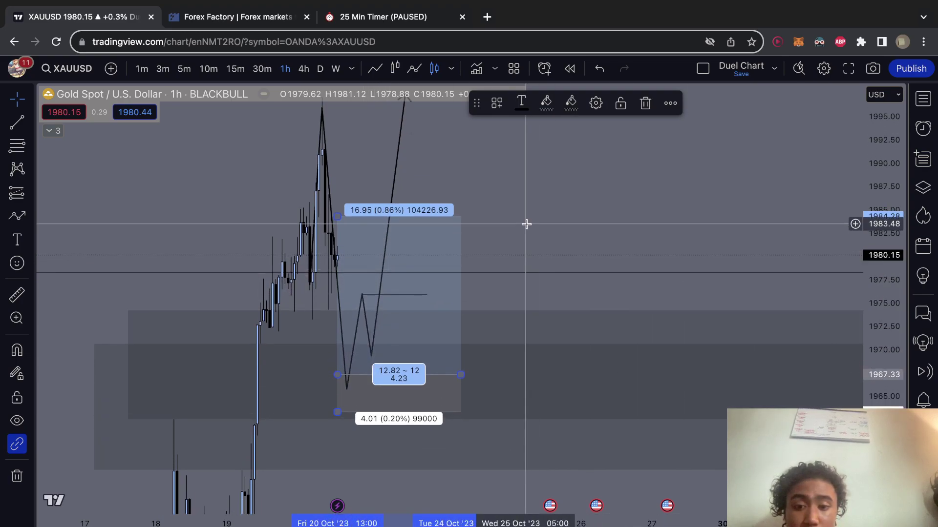
{"action": "scroll", "coordinate": [538, 225], "scroll_direction": "up", "scroll_amount": 3}
{"action": "scroll", "coordinate": [626, 225], "scroll_direction": "up", "scroll_amount": 2}
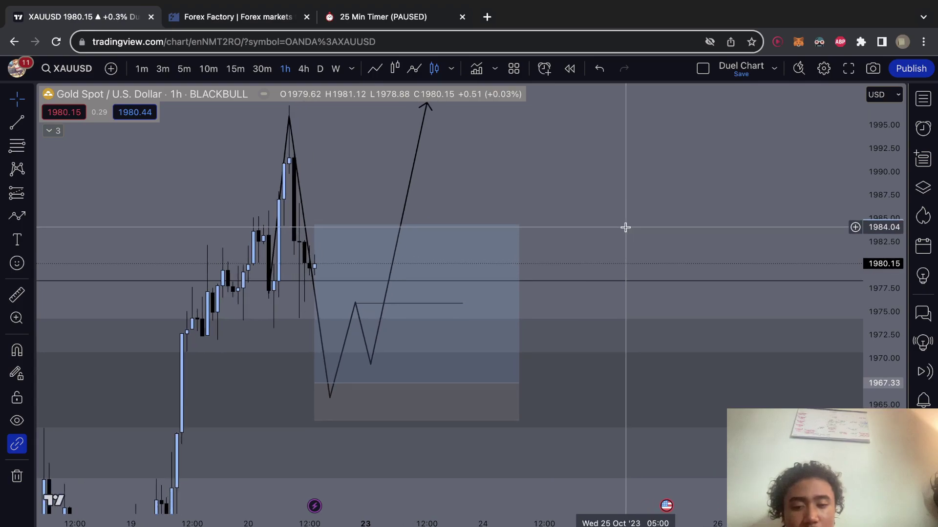
{"action": "left_click_drag", "start_coordinate": [619, 243], "coordinate": [636, 220]}
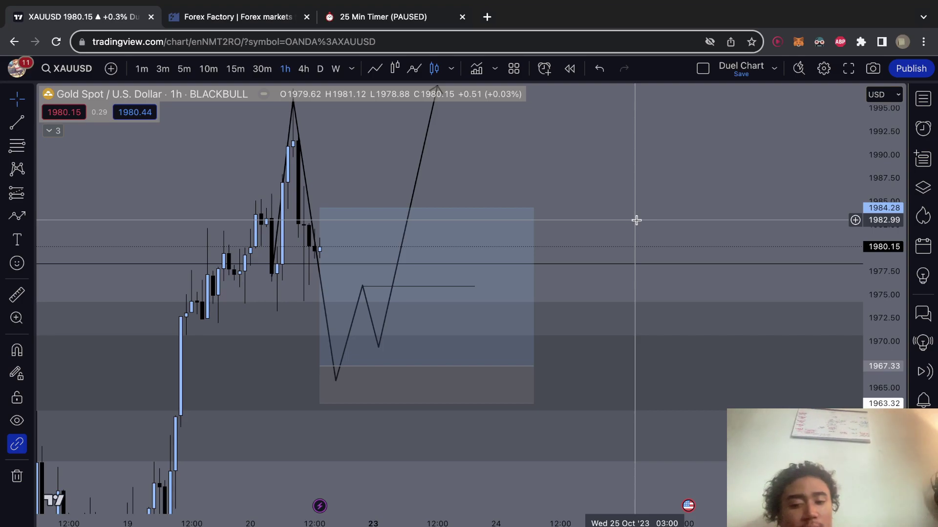
{"action": "left_click", "coordinate": [338, 316]}
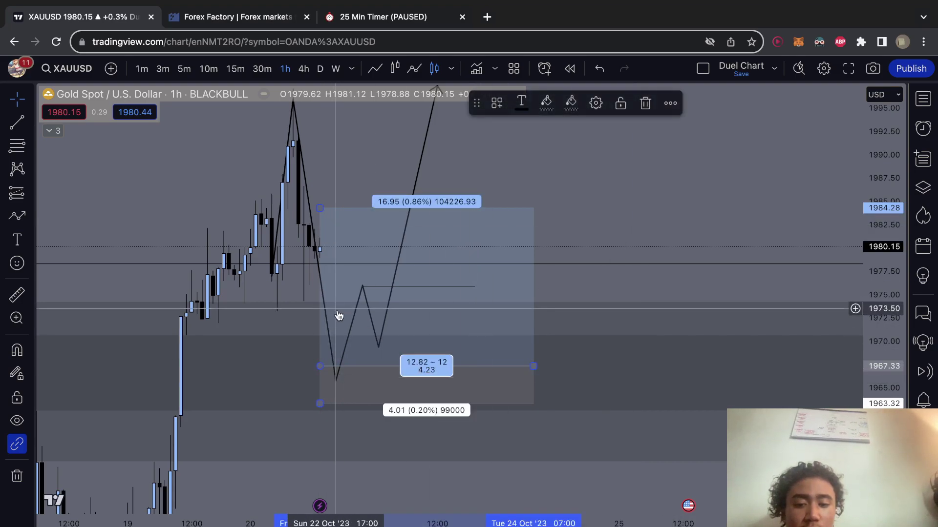
{"action": "left_click_drag", "start_coordinate": [319, 403], "coordinate": [303, 380]}
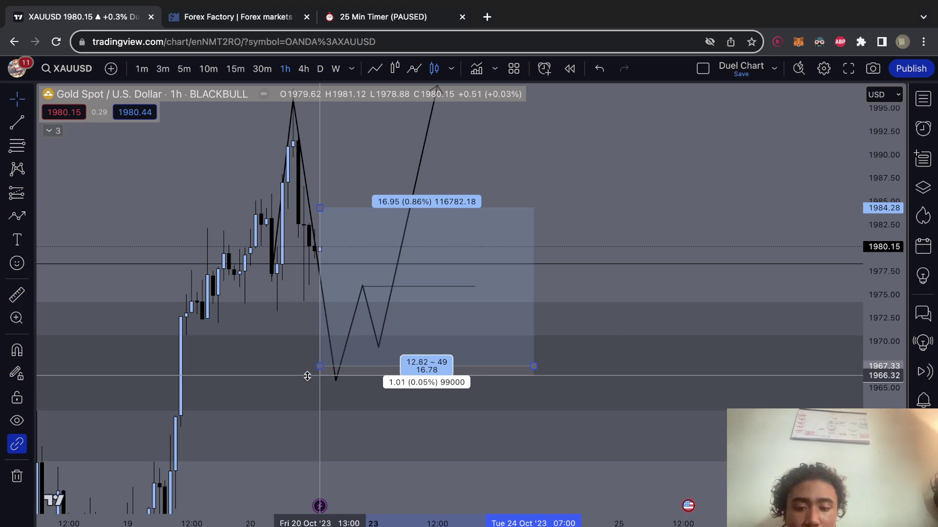
{"action": "left_click_drag", "start_coordinate": [307, 376], "coordinate": [303, 405]}
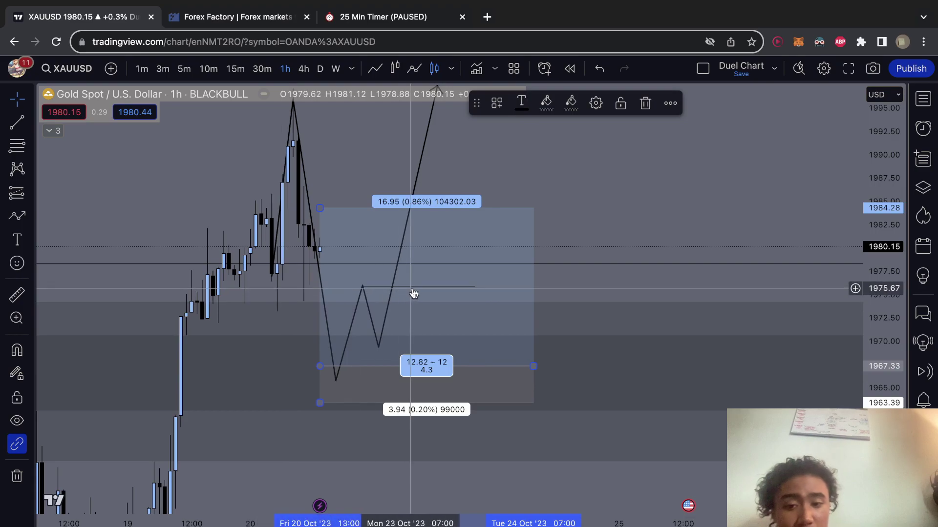
{"action": "left_click_drag", "start_coordinate": [412, 288], "coordinate": [411, 291]}
{"action": "left_click", "coordinate": [654, 205]}
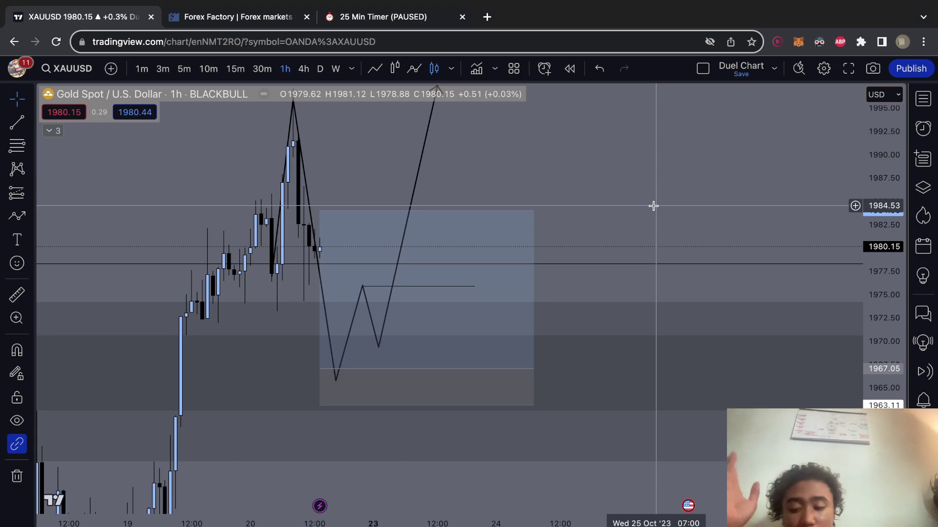
Step: Switch to OBS Studio and make the webcam source fill the whole canvas
{"action": "key", "text": "ctrl+Up"}
{"action": "left_click", "coordinate": [619, 243]}
{"action": "left_click", "coordinate": [614, 270]}
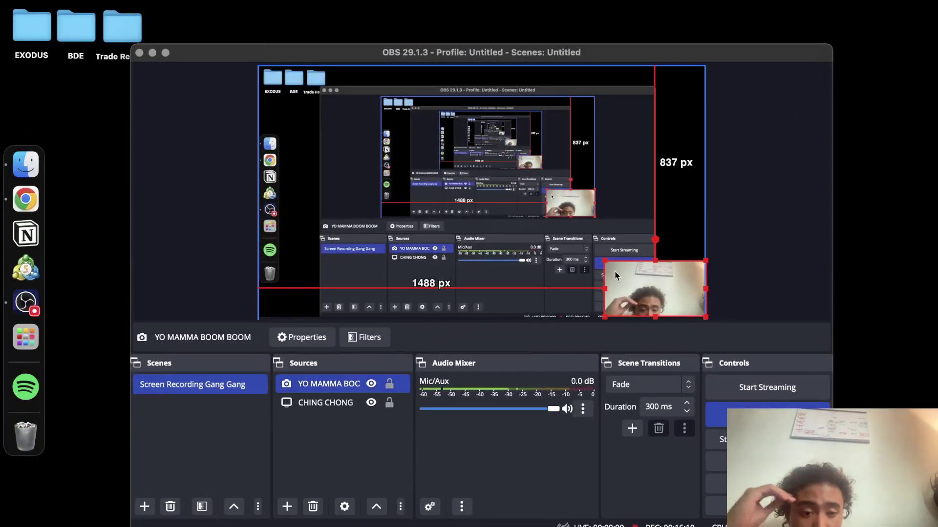
{"action": "key", "text": "super+f"}
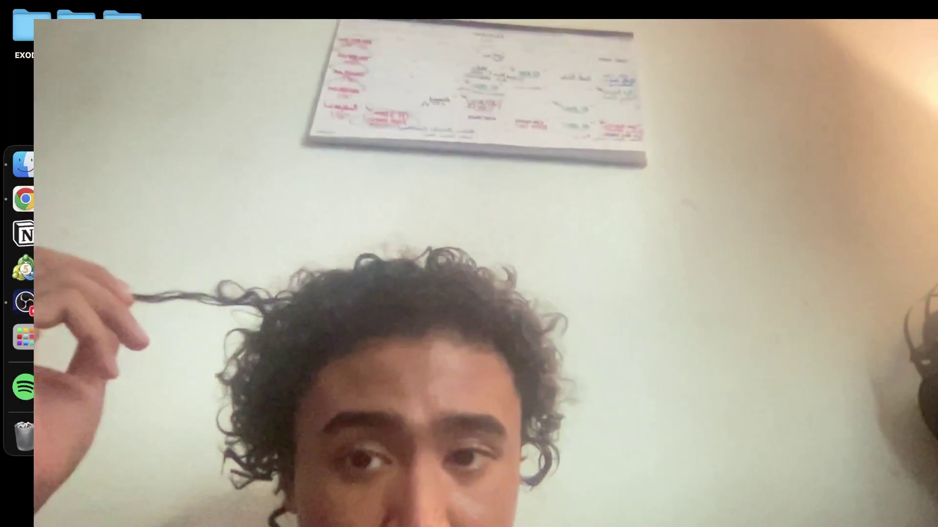